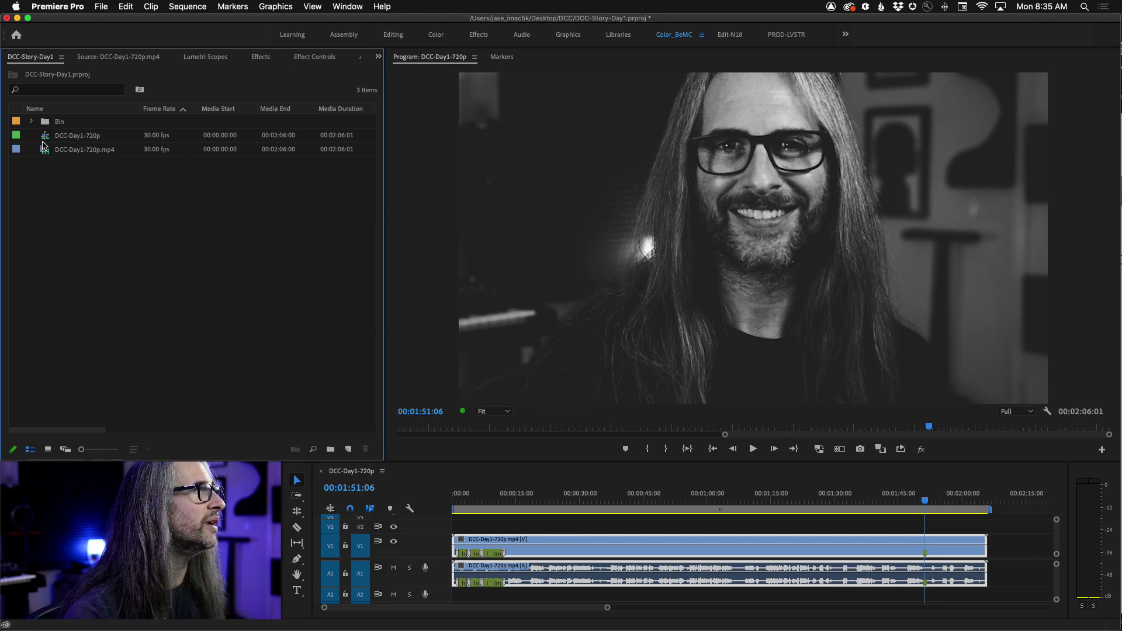
{"action": "mouse_move", "coordinate": [45, 150]}
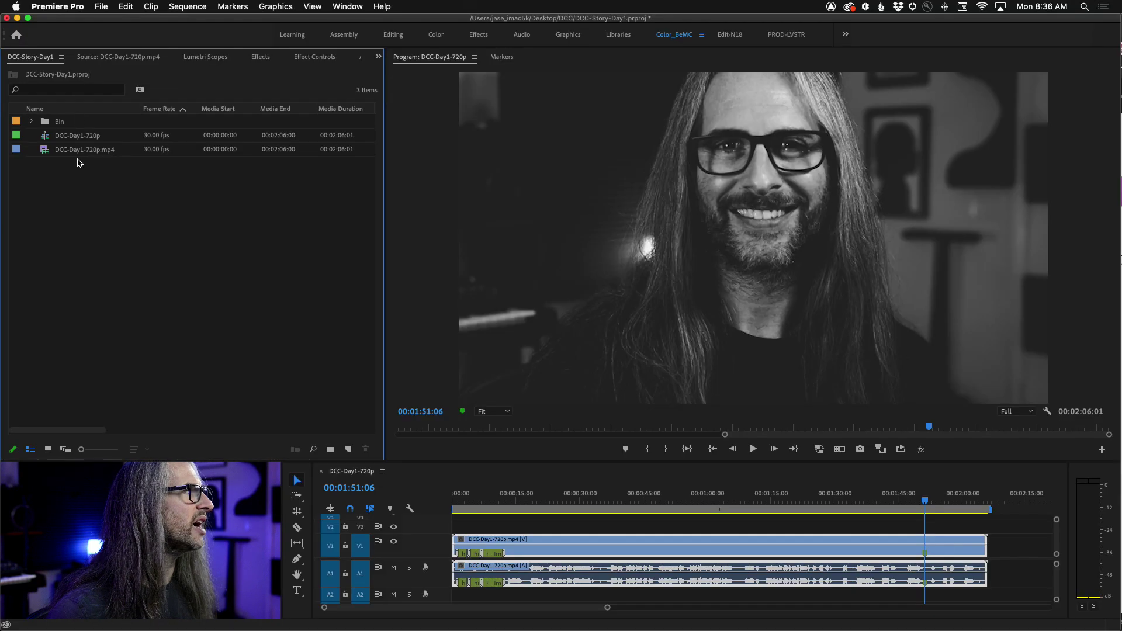
{"action": "double_click", "coordinate": [133, 227]}
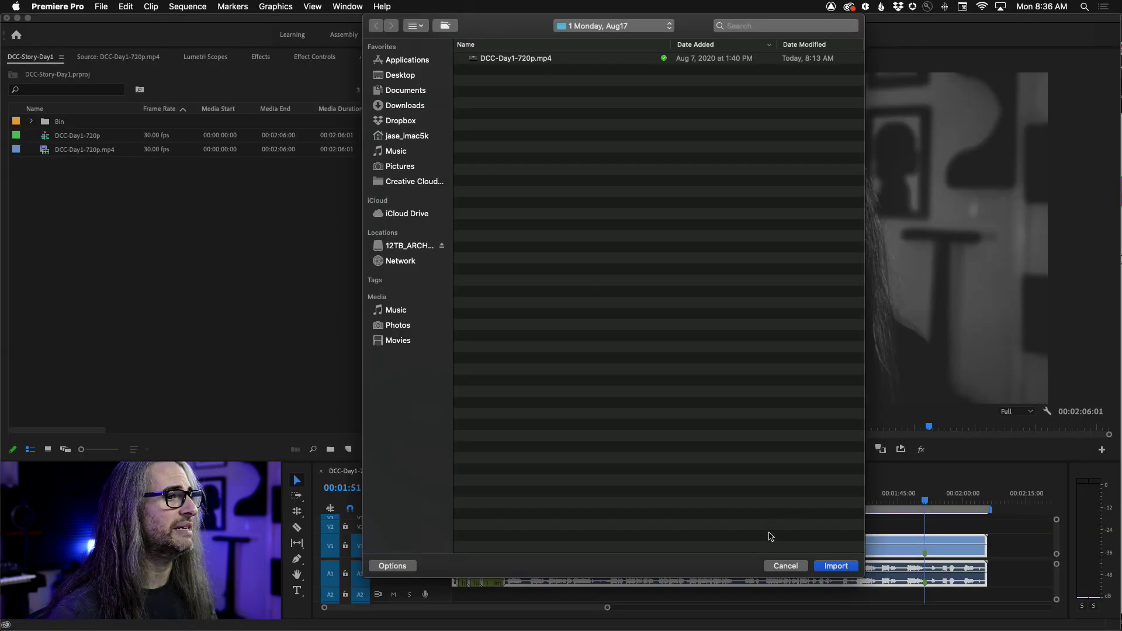
{"action": "left_click", "coordinate": [778, 566]}
{"action": "left_click", "coordinate": [104, 6]}
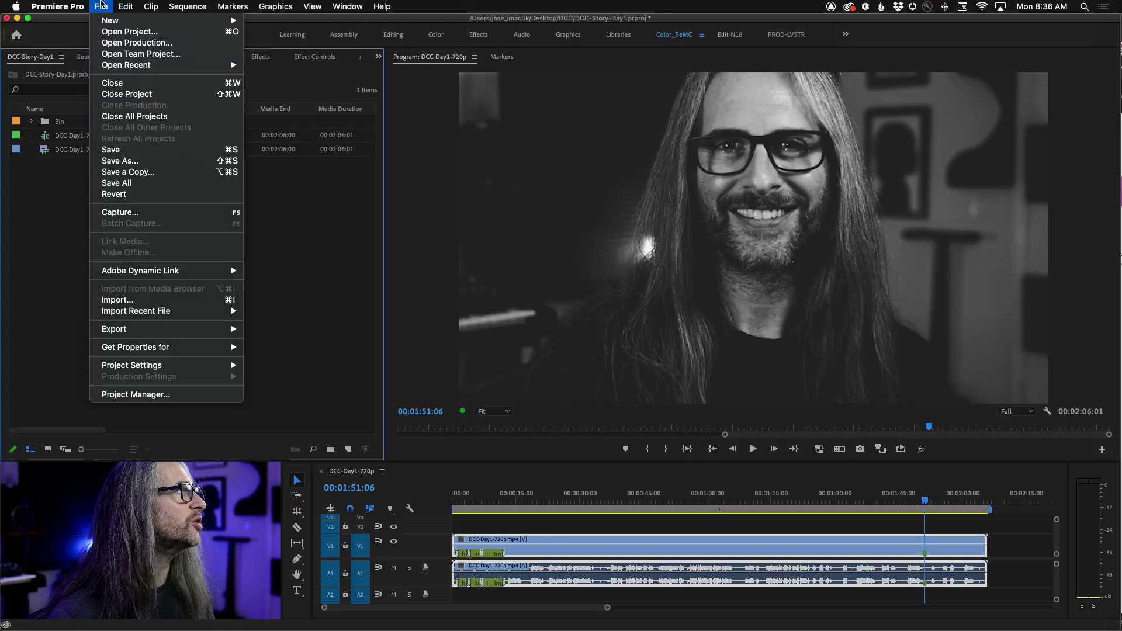
{"action": "left_click", "coordinate": [102, 6]}
{"action": "left_click", "coordinate": [347, 6]}
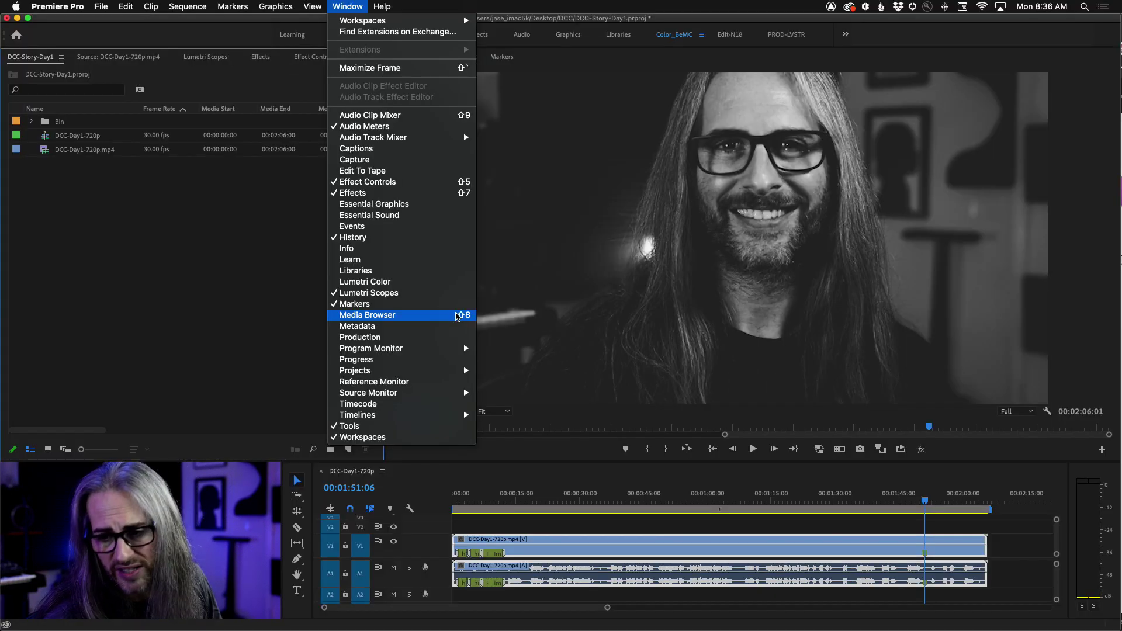
{"action": "left_click", "coordinate": [47, 198]}
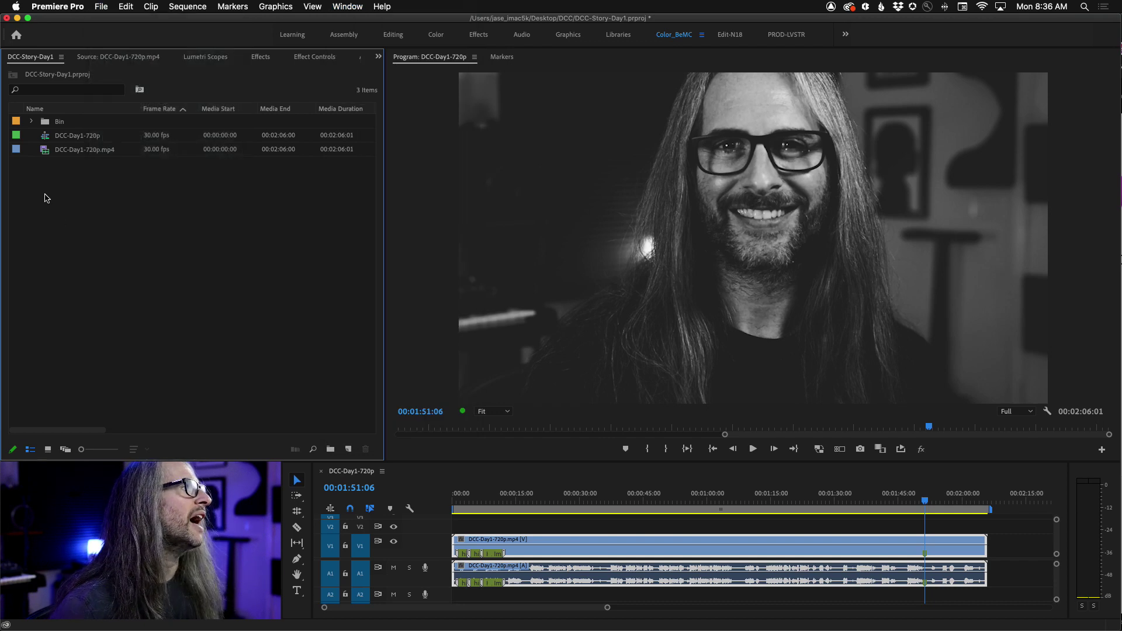
{"action": "left_click", "coordinate": [47, 151]}
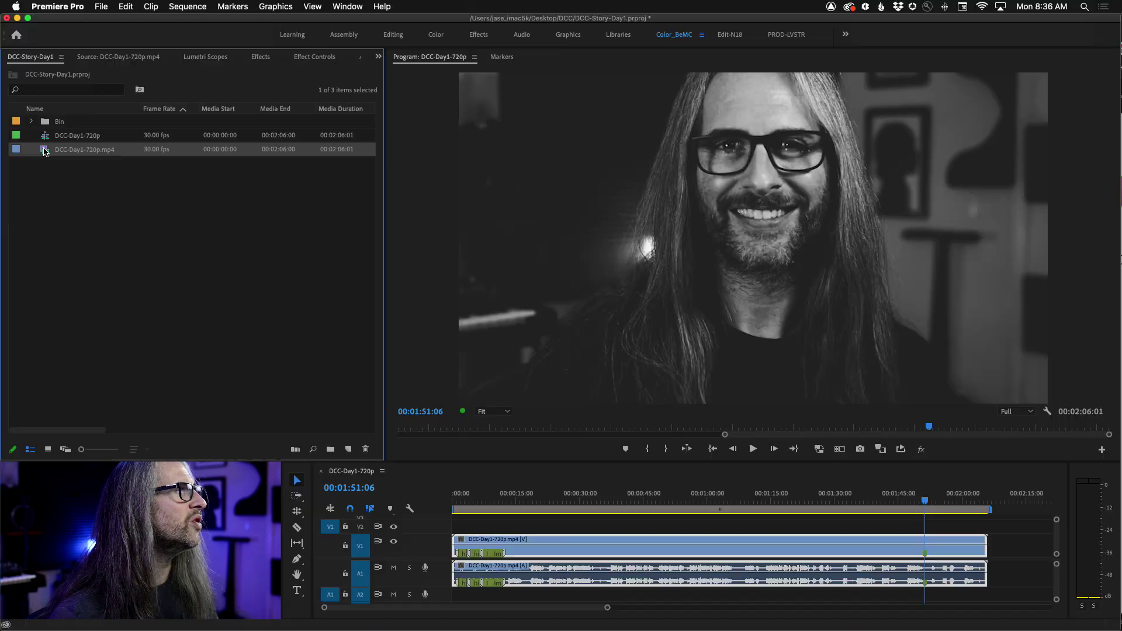
{"action": "right_click", "coordinate": [147, 156]}
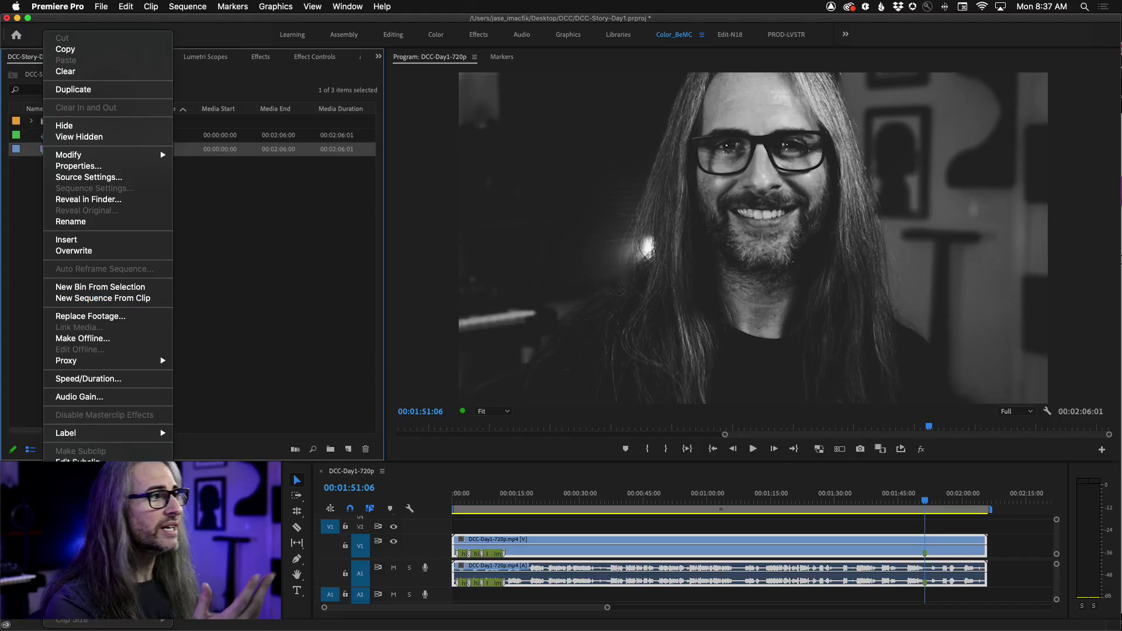
Step: Change the label colour of the DCC-Day1-720p.mp4 clip in the timeline to Purple
{"action": "left_click", "coordinate": [337, 474]}
{"action": "left_click", "coordinate": [347, 476]}
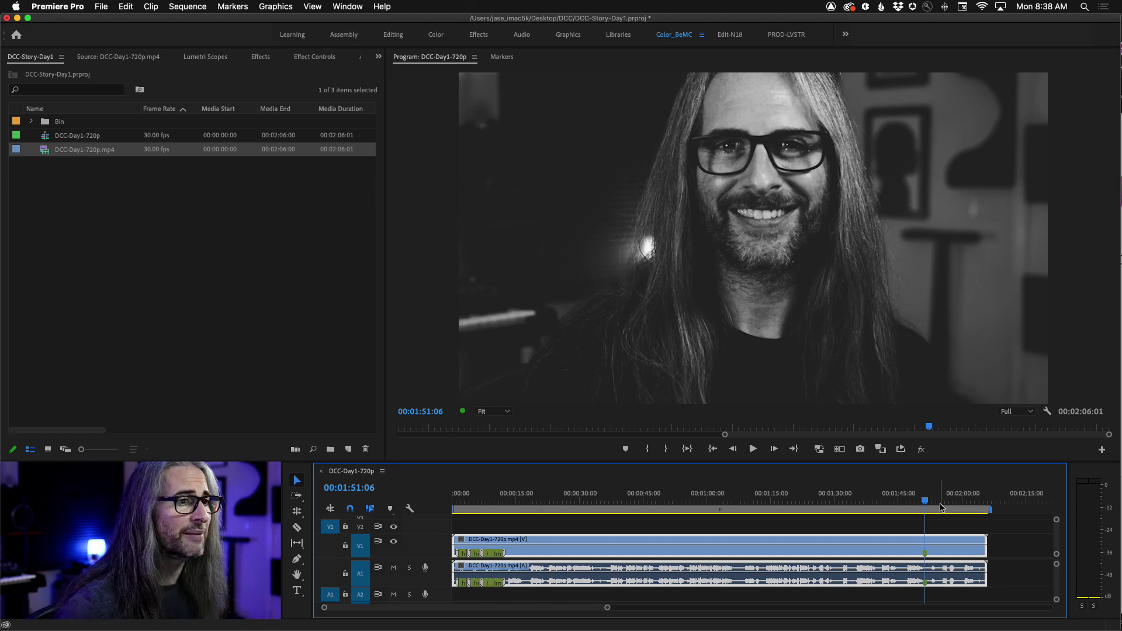
{"action": "key", "text": "Home"}
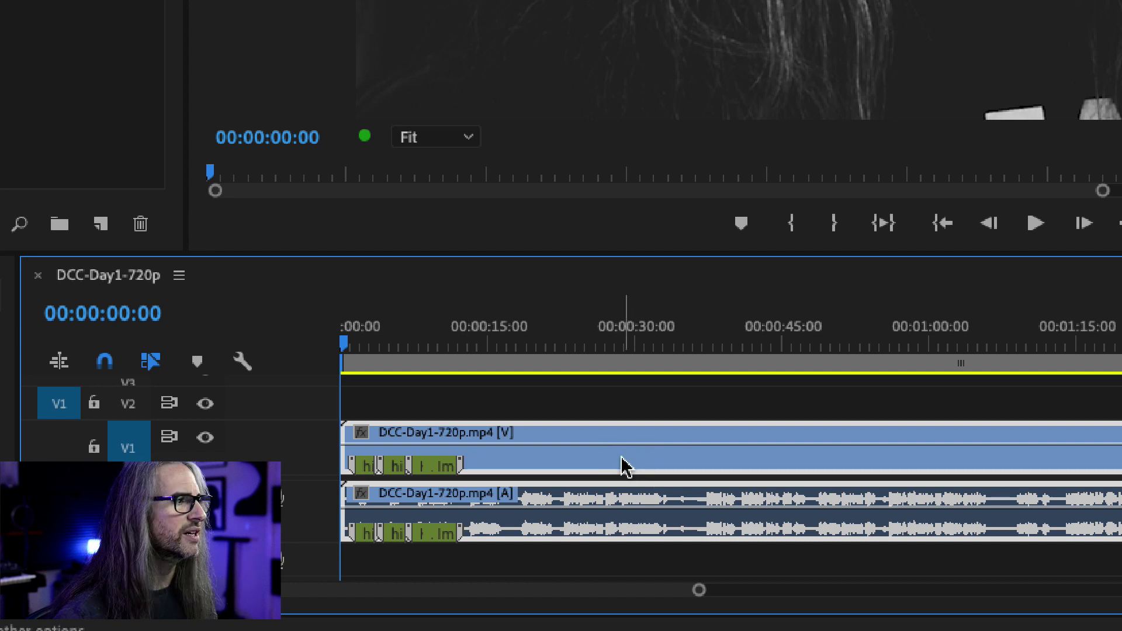
{"action": "right_click", "coordinate": [552, 468]}
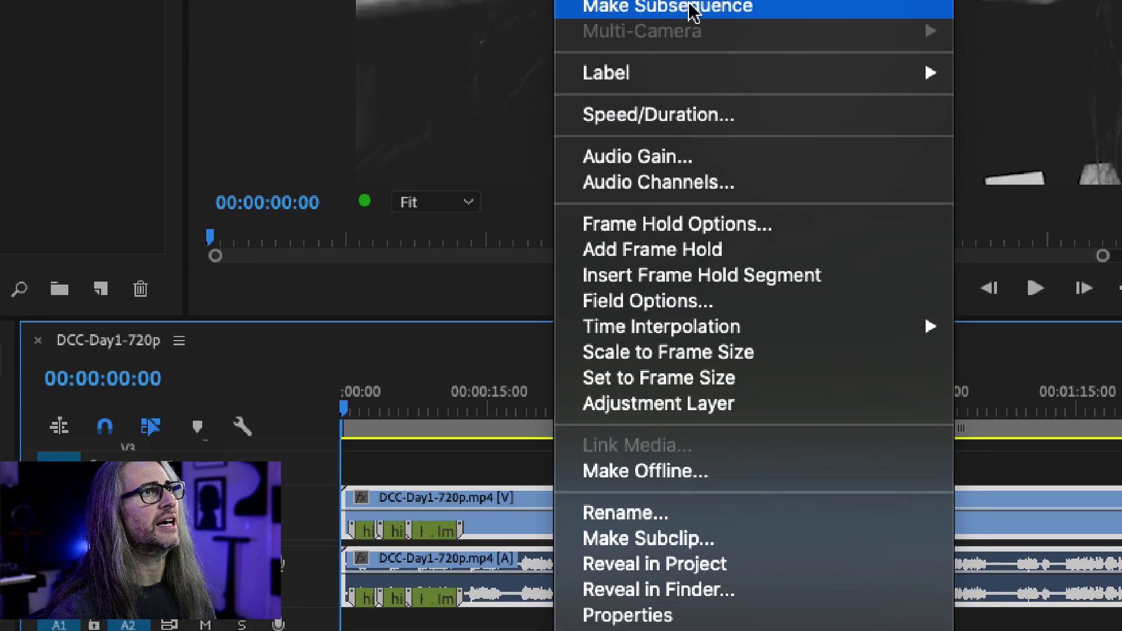
{"action": "mouse_move", "coordinate": [917, 7]}
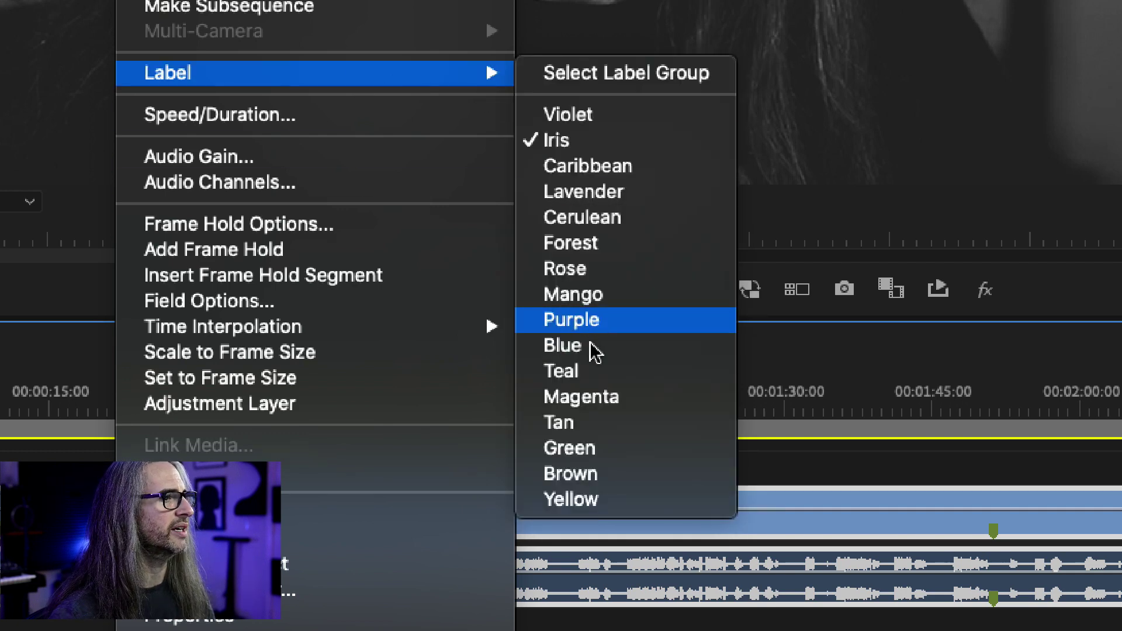
{"action": "left_click", "coordinate": [593, 323]}
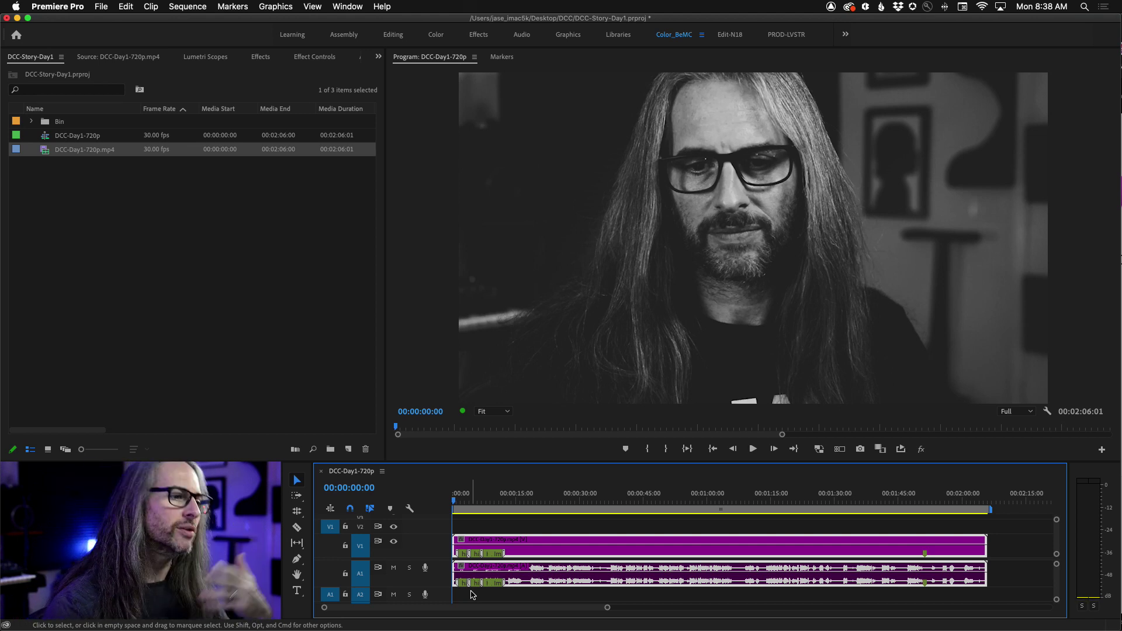
Step: Play the sequence from its start through the third marked intro take to about 00:00:11:28
{"action": "key", "text": "space"}
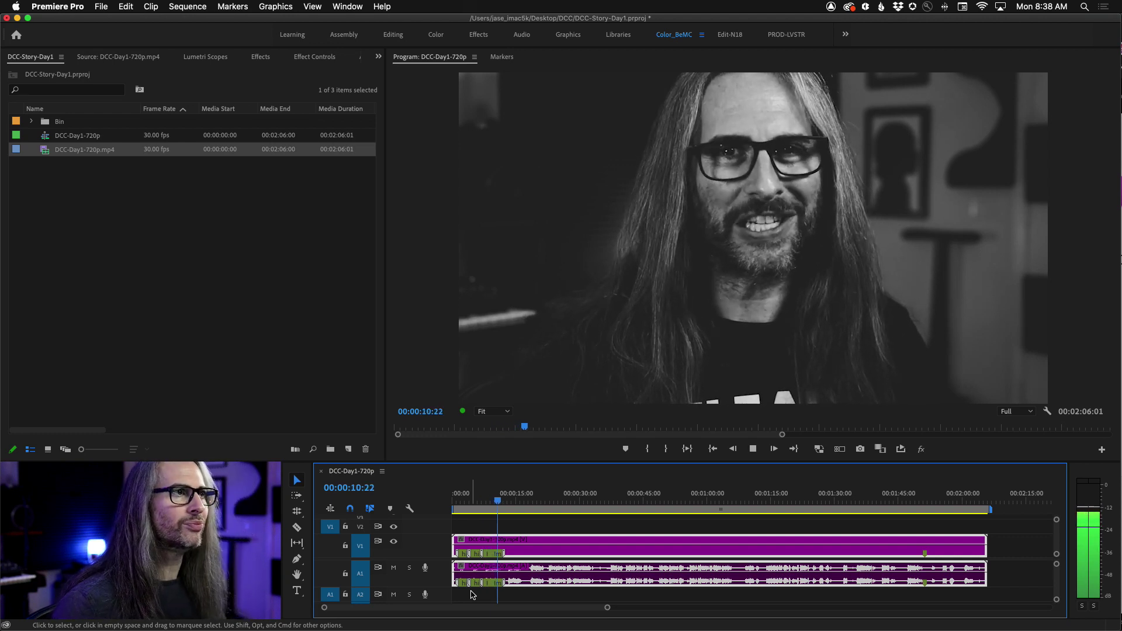
{"action": "key", "text": "space"}
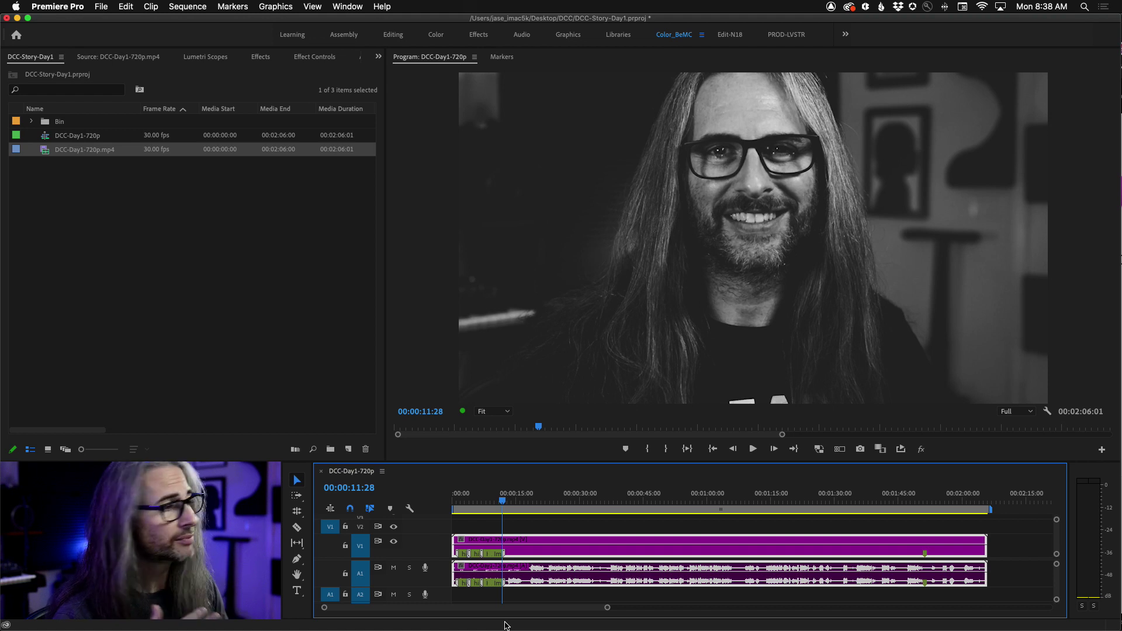
{"action": "key", "text": "backslash"}
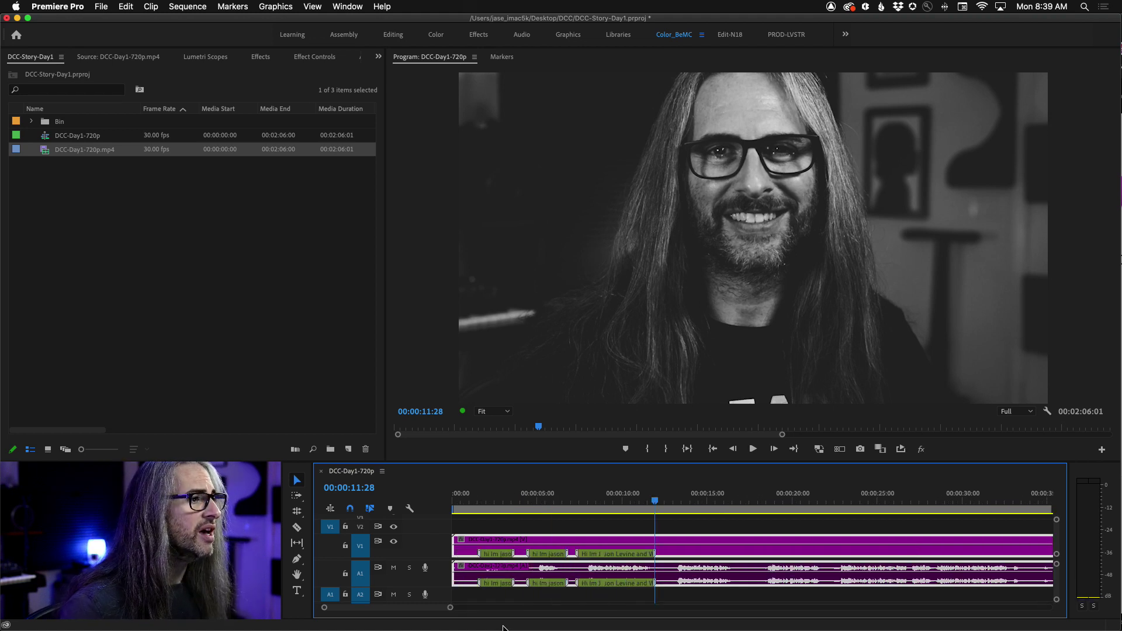
{"action": "key", "text": "equal"}
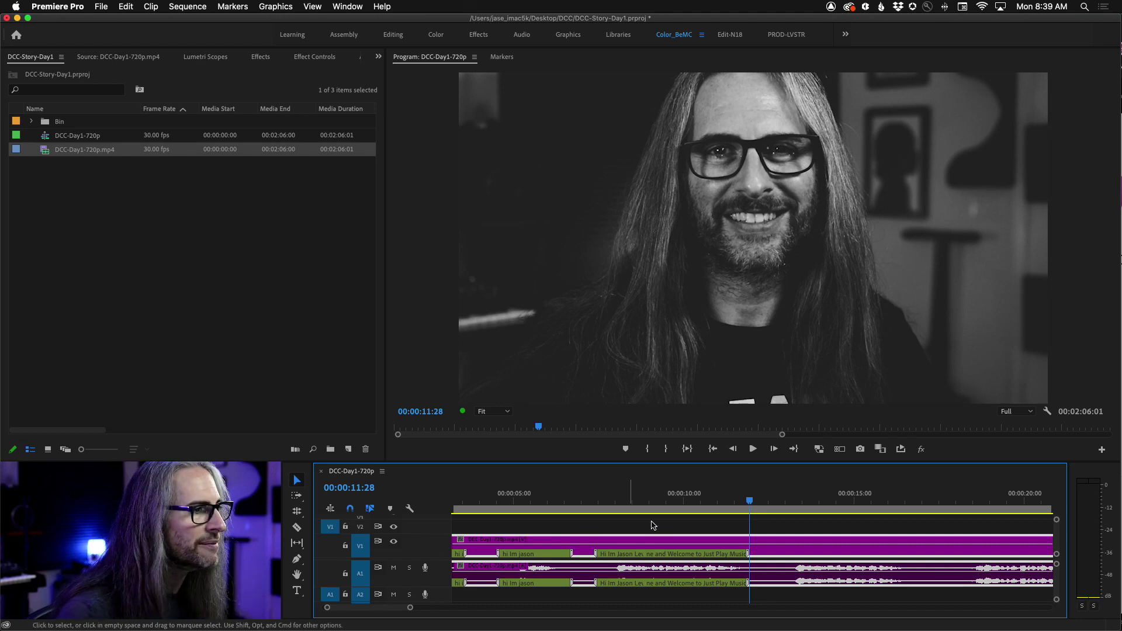
Step: Split the linked video and audio clip at 00:00:07:28 and 00:00:11:29 with the Razor tool, isolating the third intro take
{"action": "left_click_drag", "start_coordinate": [755, 502], "coordinate": [609, 505]}
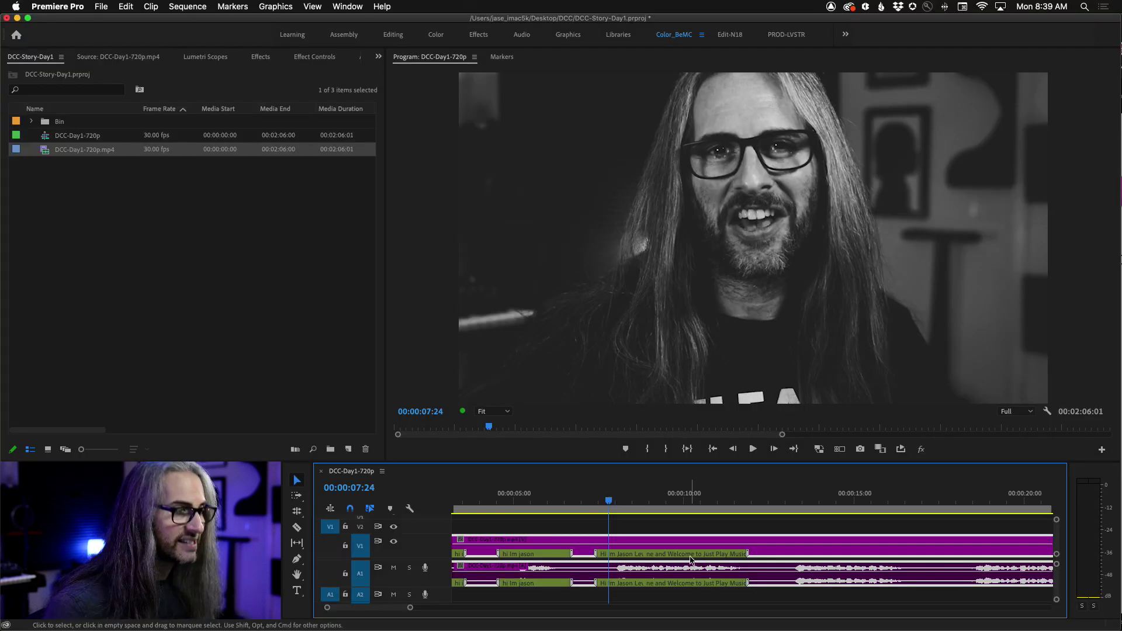
{"action": "key", "text": "="}
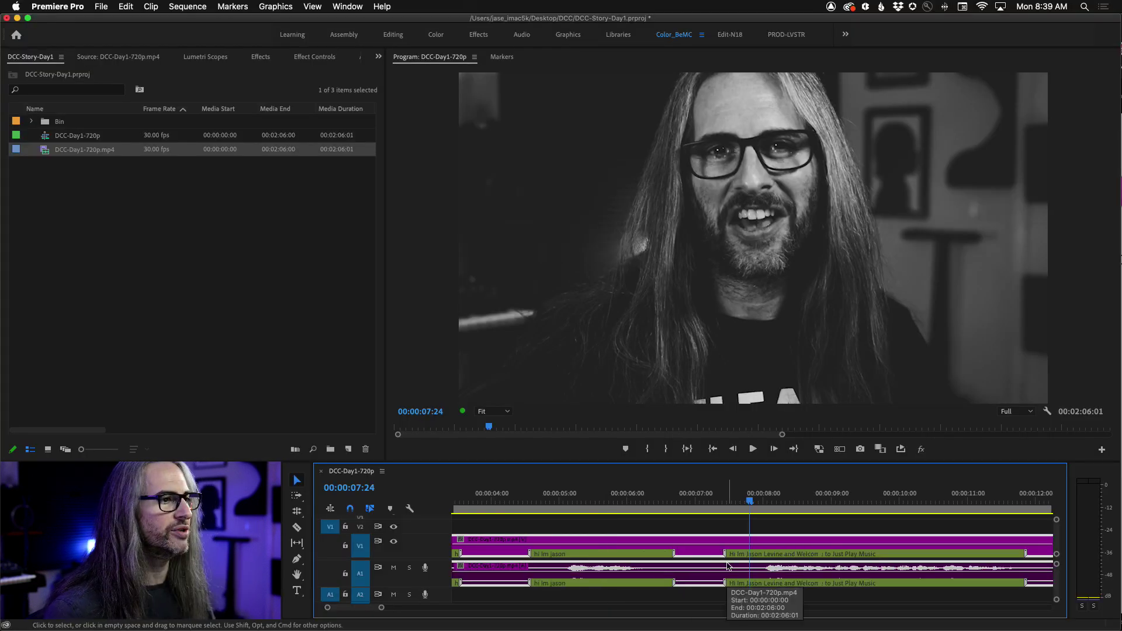
{"action": "key", "text": "-"}
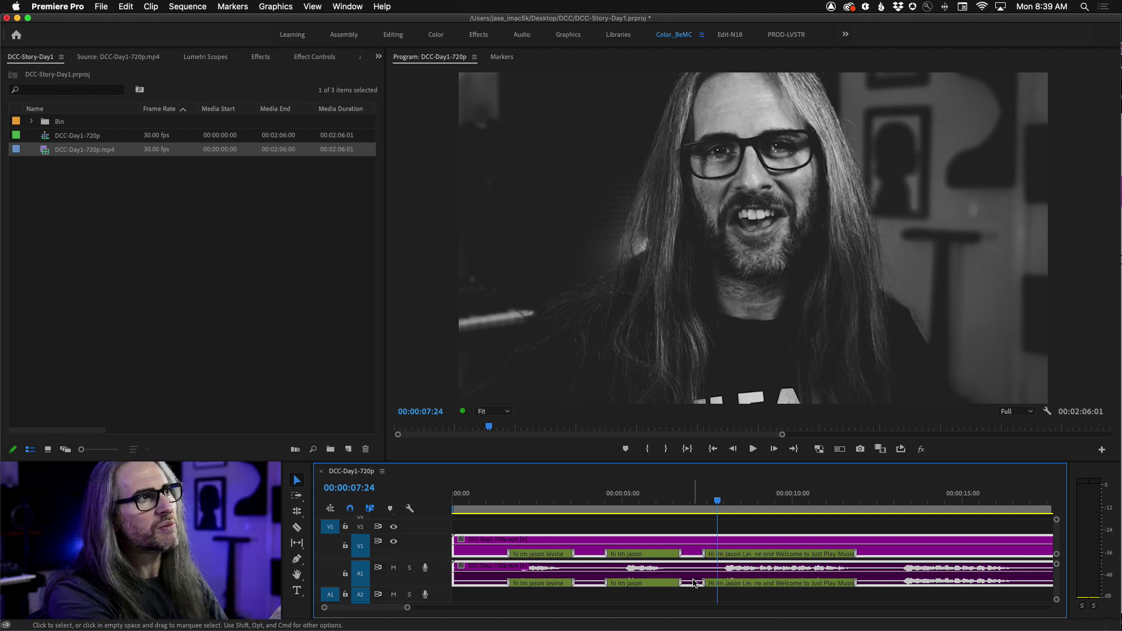
{"action": "left_click", "coordinate": [721, 501]}
{"action": "left_click", "coordinate": [723, 502]}
{"action": "key", "text": "c"}
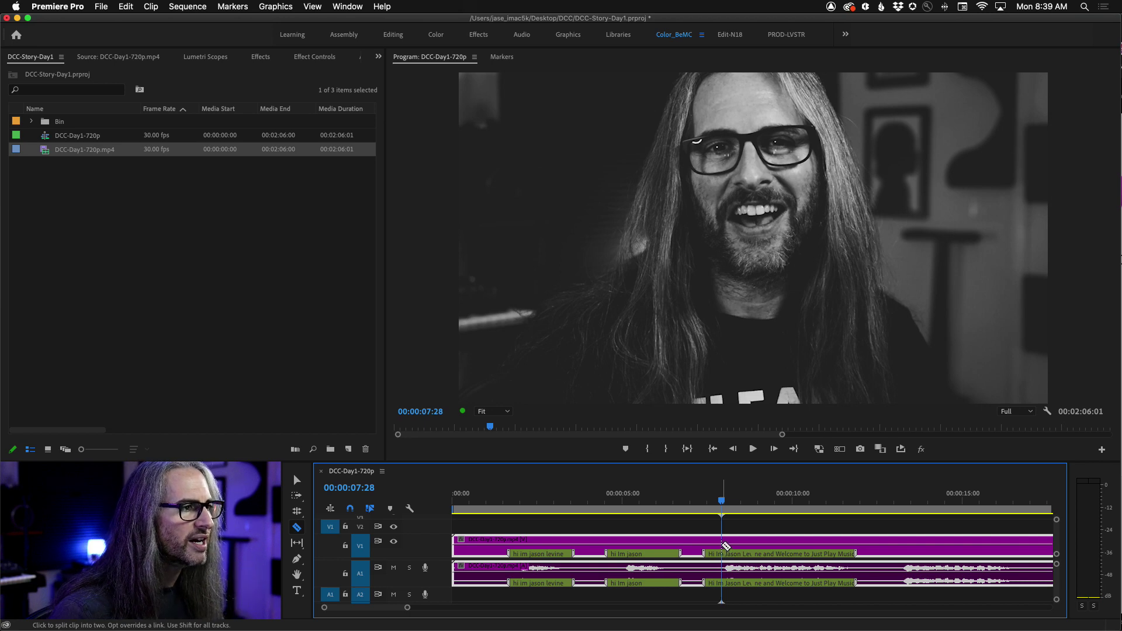
{"action": "left_click", "coordinate": [722, 546]}
{"action": "left_click_drag", "start_coordinate": [723, 501], "coordinate": [858, 509]}
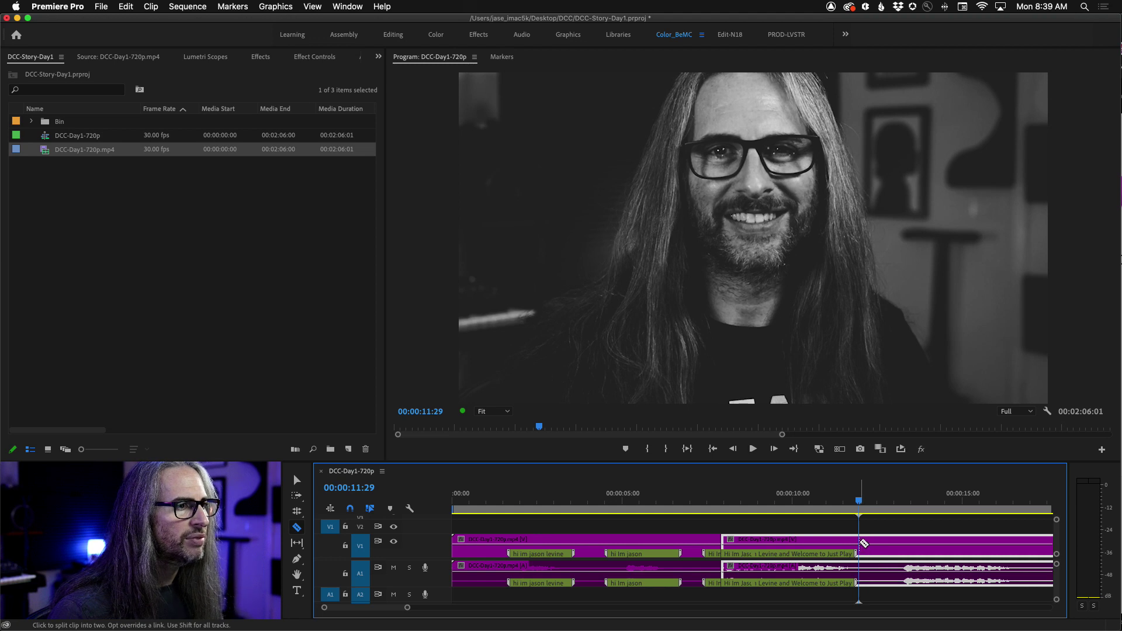
{"action": "left_click", "coordinate": [859, 544]}
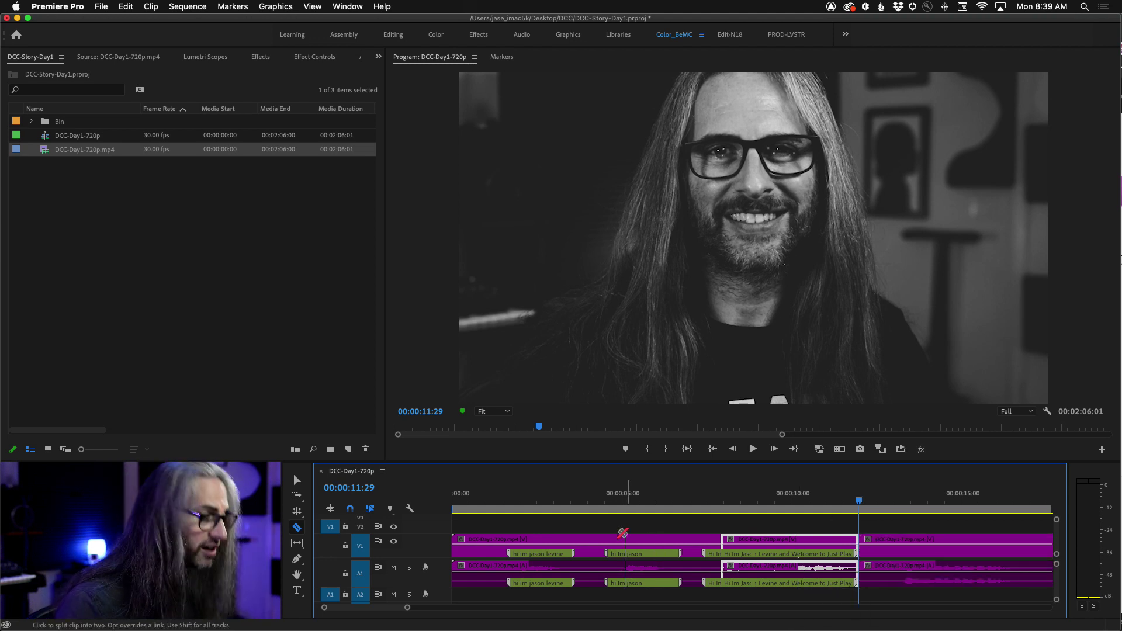
Step: Ripple delete the first clip segment containing the rejected intro takes
{"action": "key", "text": "v"}
{"action": "key", "text": "minus"}
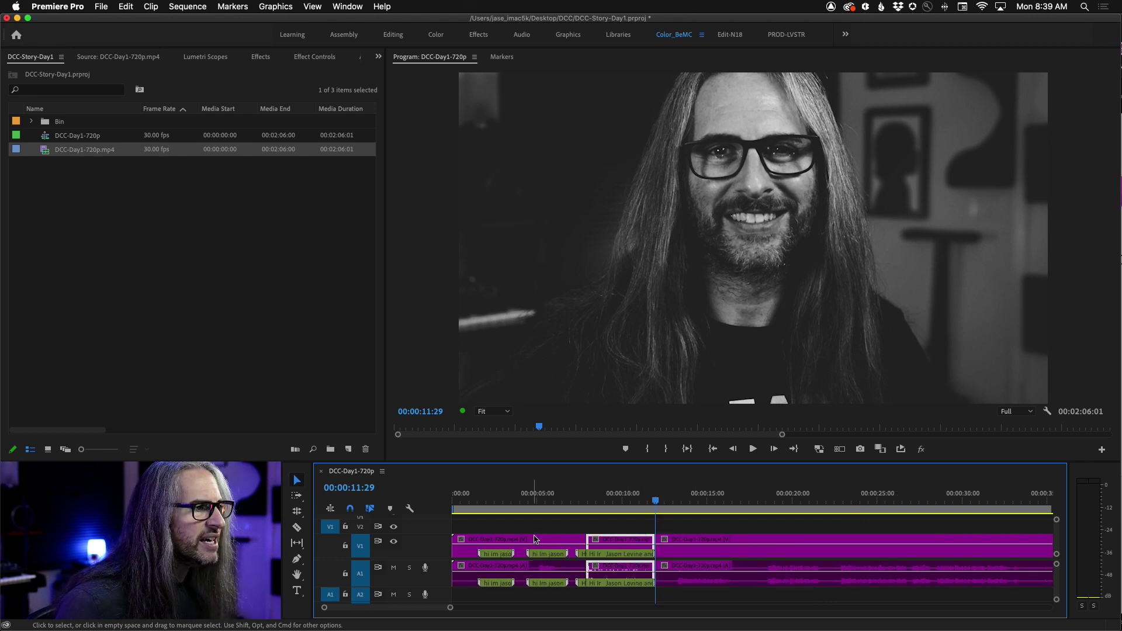
{"action": "left_click", "coordinate": [561, 543]}
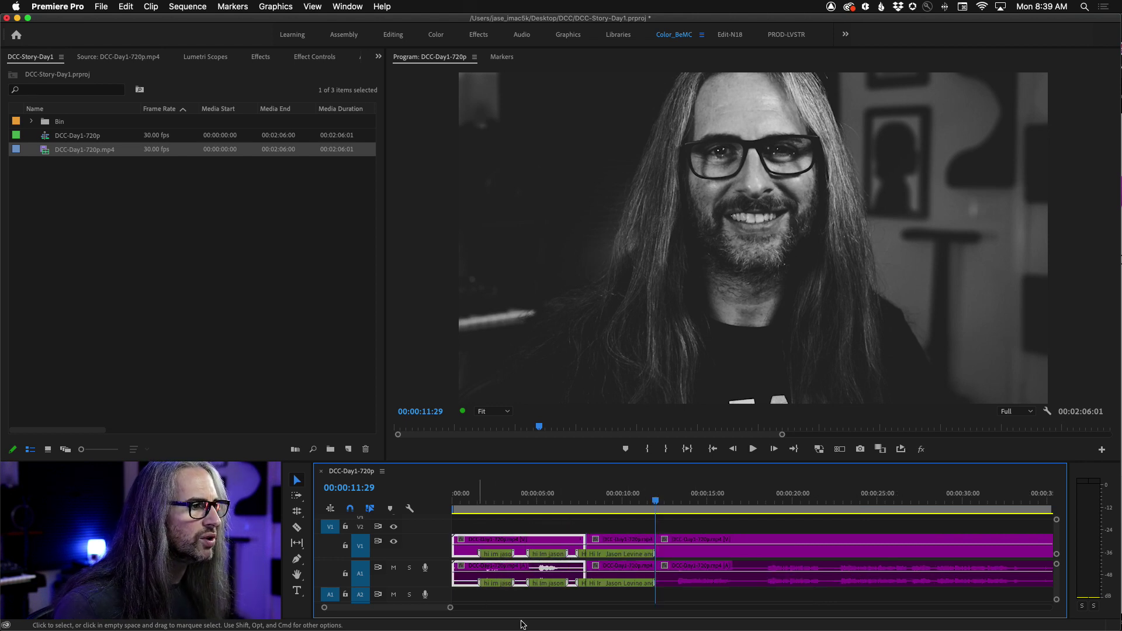
{"action": "right_click", "coordinate": [524, 540]}
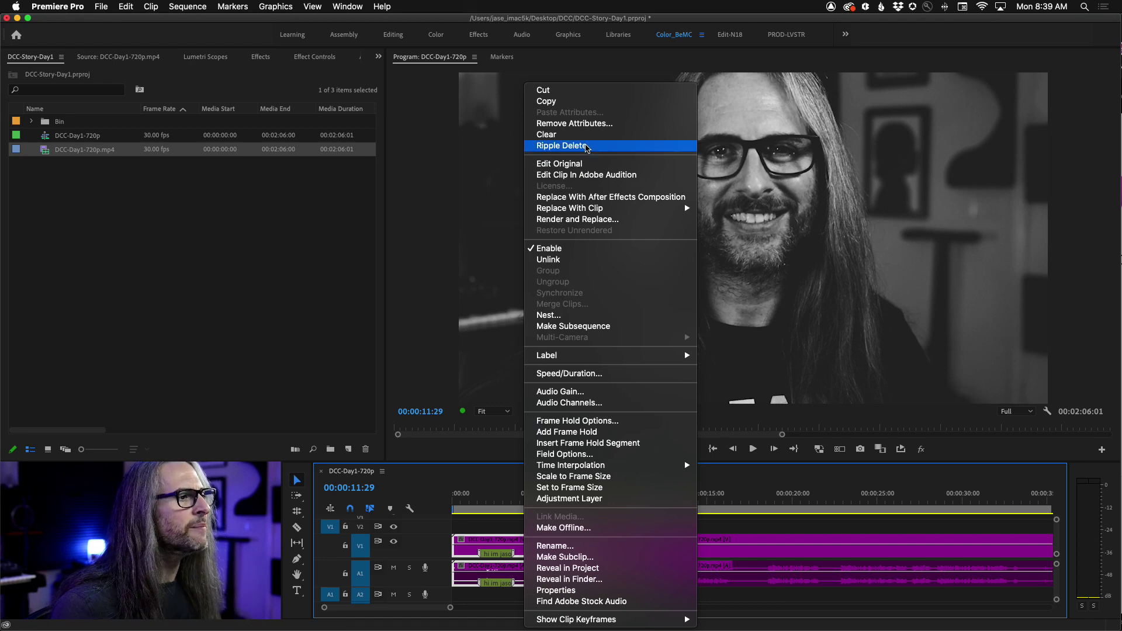
{"action": "left_click", "coordinate": [586, 146]}
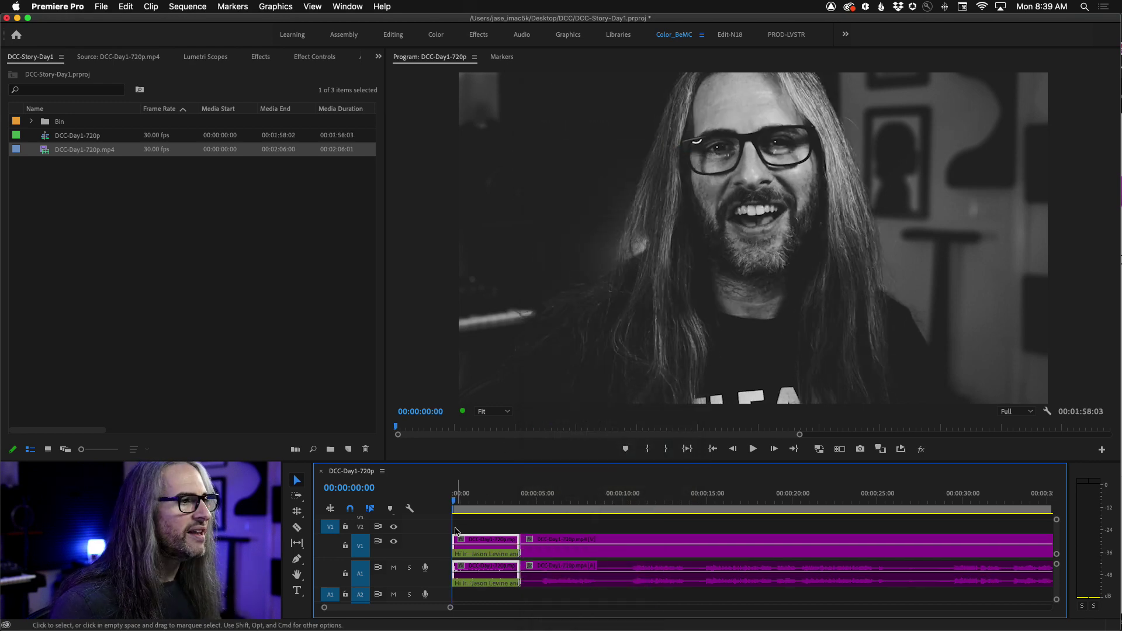
Step: Play the kept intro take and ripple-trim its end back to 00:00:03:27
{"action": "key", "text": "space"}
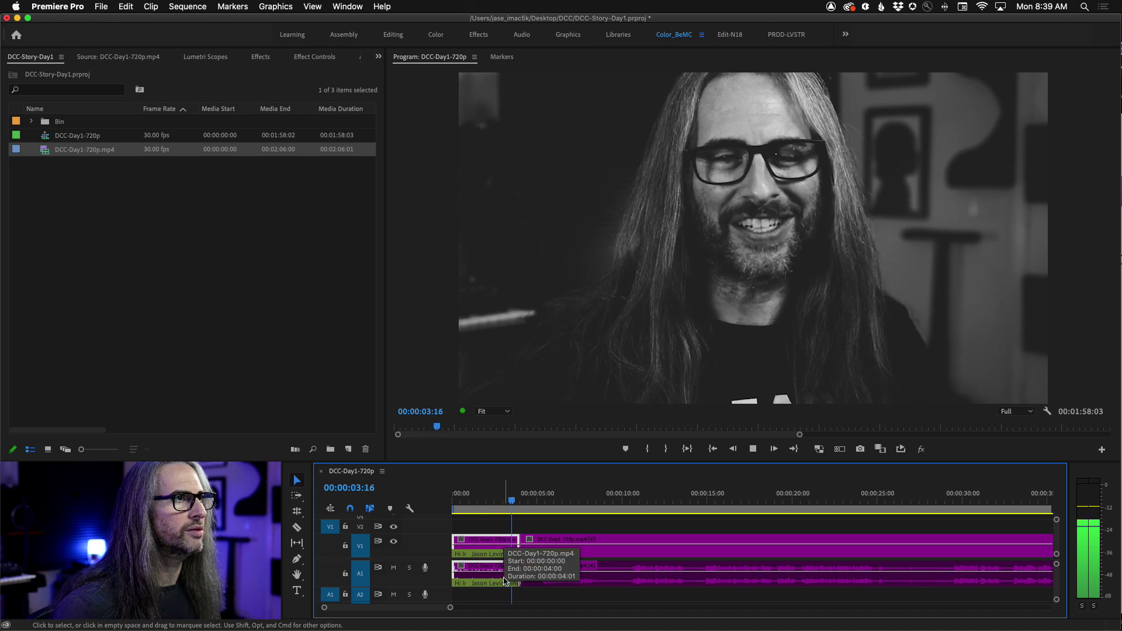
{"action": "key", "text": "space"}
{"action": "key", "text": "equal"}
{"action": "key", "text": "equal"}
{"action": "key", "text": "equal"}
{"action": "key", "text": "equal"}
{"action": "key", "text": "equal"}
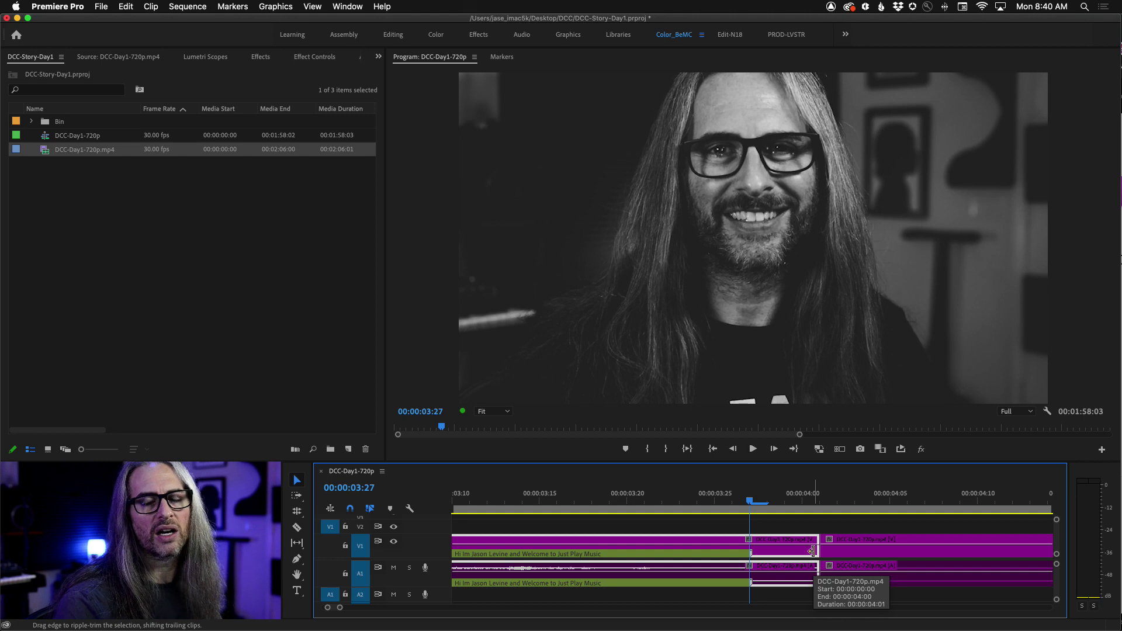
{"action": "left_click_drag", "start_coordinate": [812, 551], "coordinate": [750, 551]}
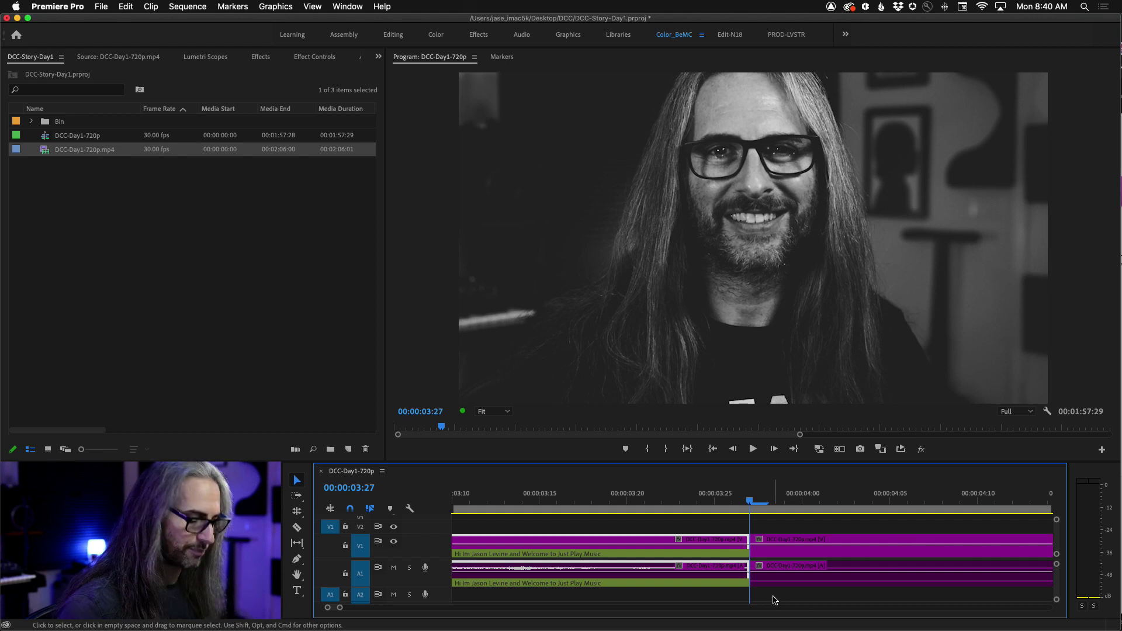
Step: Play the remaining footage after the trimmed intro clip to about 00:00:26:06, reviewing the next takes
{"action": "key", "text": "minus"}
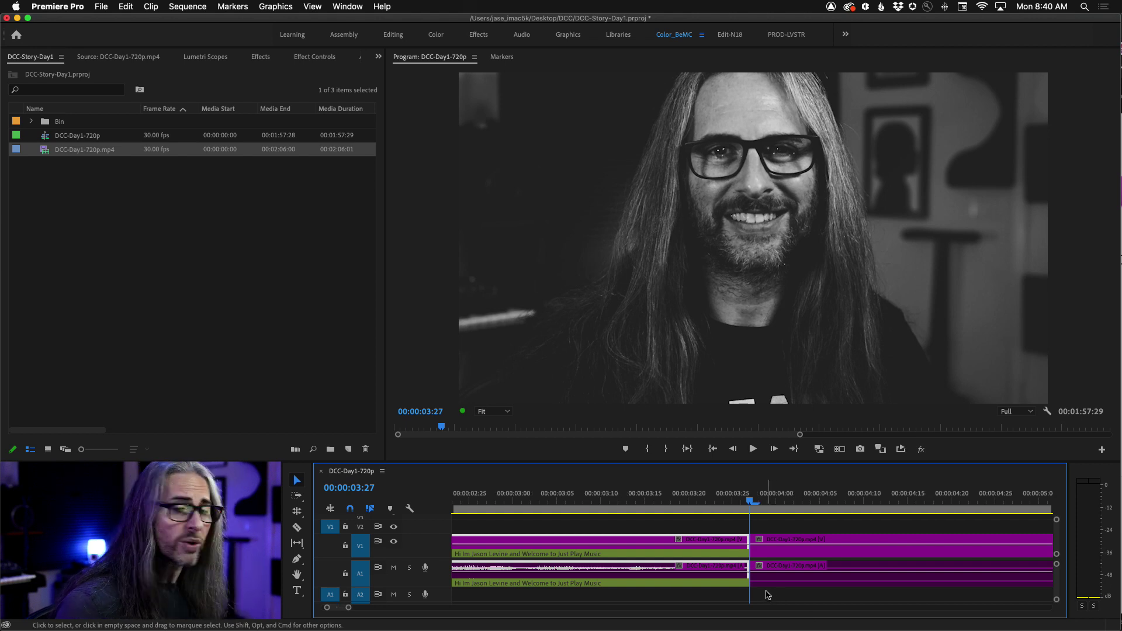
{"action": "key", "text": "minus"}
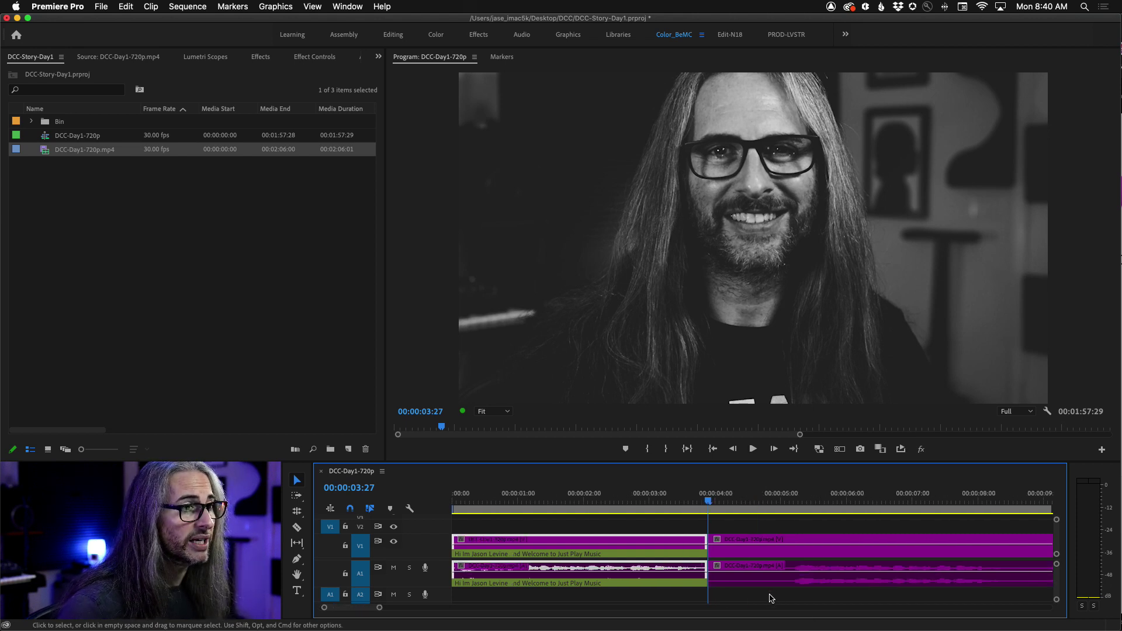
{"action": "key", "text": "minus"}
{"action": "key", "text": "space"}
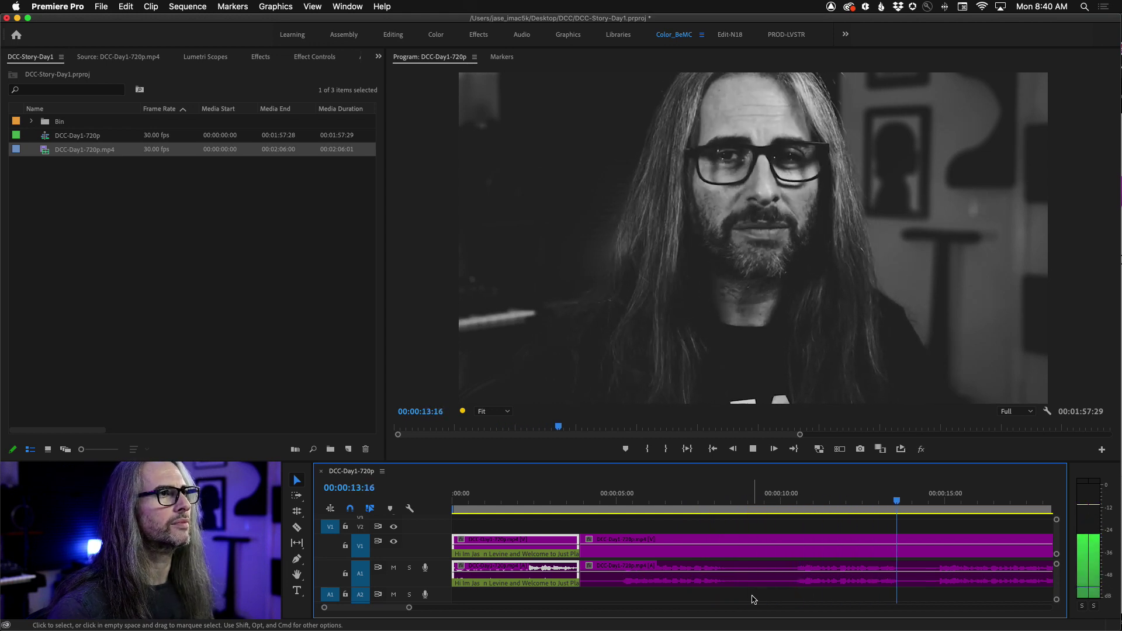
{"action": "key", "text": "d"}
{"action": "key", "text": "space"}
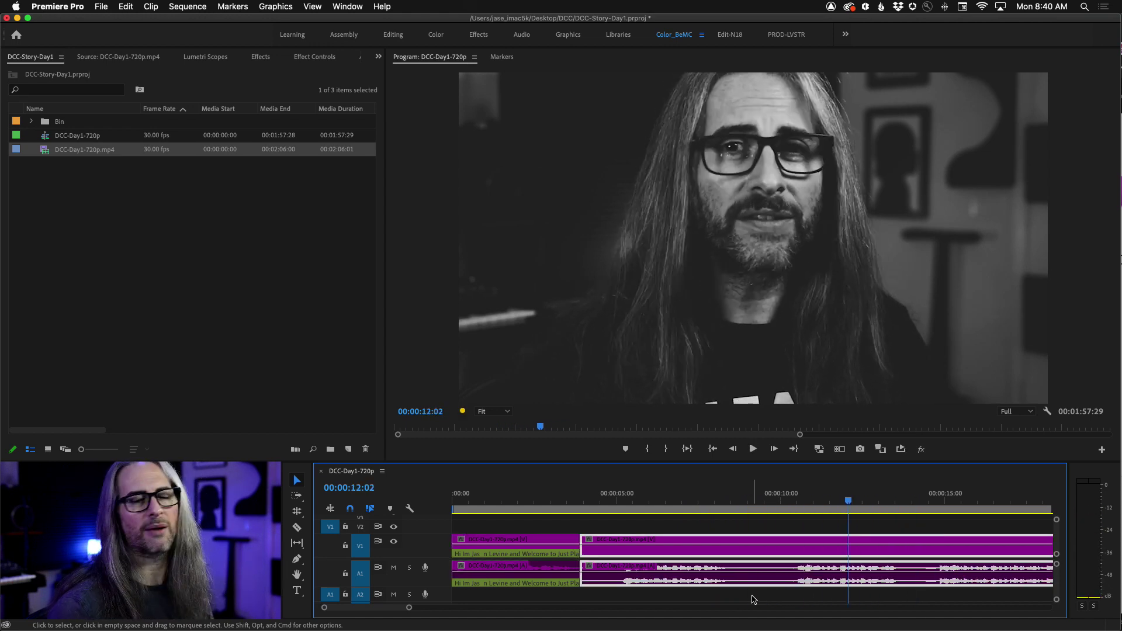
{"action": "key", "text": "space"}
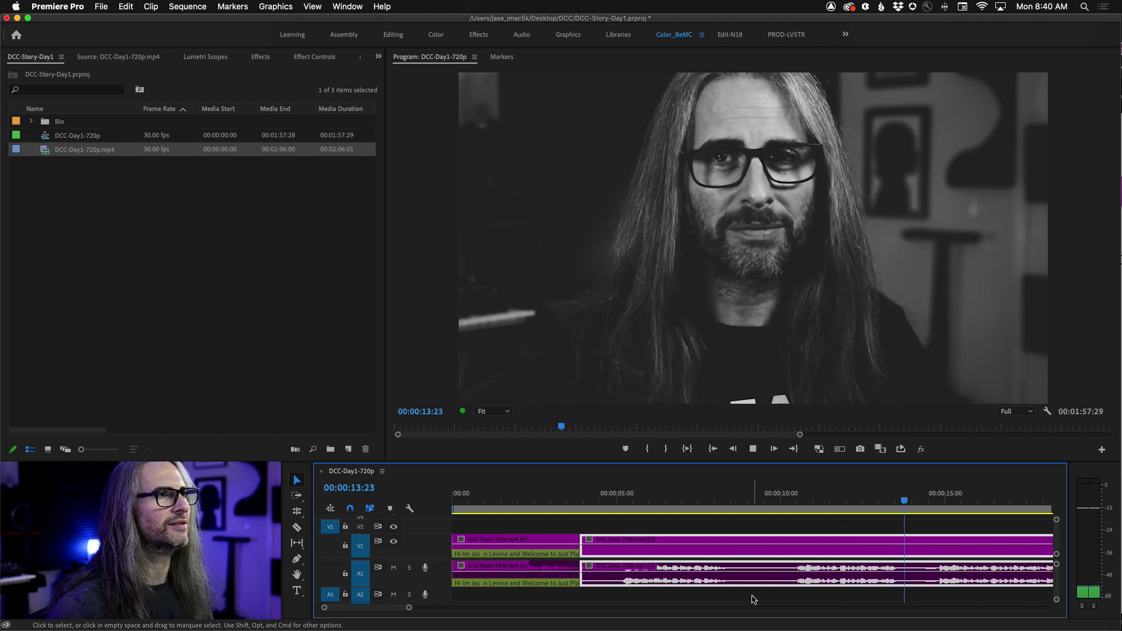
{"action": "key", "text": "space"}
{"action": "scroll", "coordinate": [754, 599], "scroll_direction": "down", "scroll_amount": 5}
{"action": "scroll", "coordinate": [754, 599], "scroll_direction": "down", "scroll_amount": 2}
{"action": "key", "text": "space"}
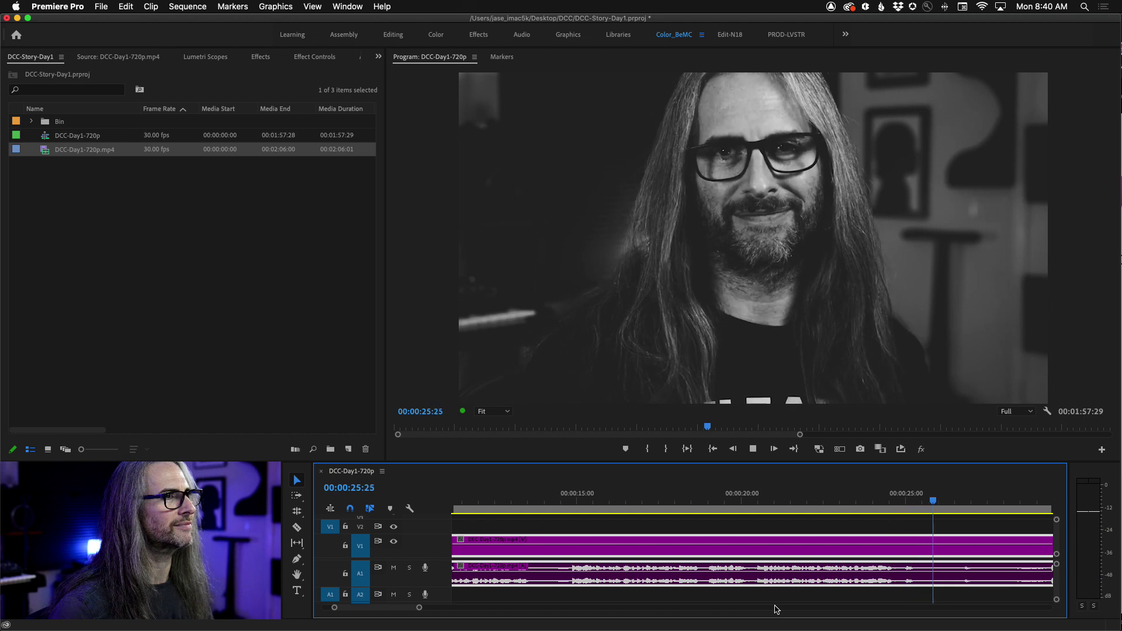
{"action": "key", "text": "space"}
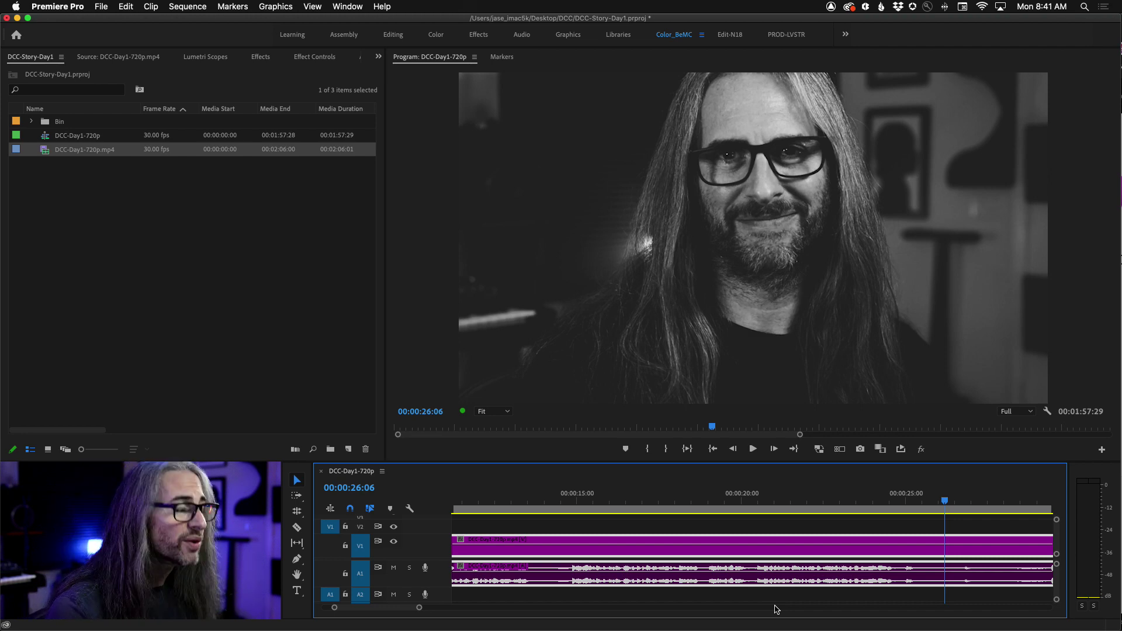
Step: Split the linked video and audio clip at 00:00:14:22 and 00:00:18:27 with the Razor tool
{"action": "left_click_drag", "start_coordinate": [944, 500], "coordinate": [567, 502]}
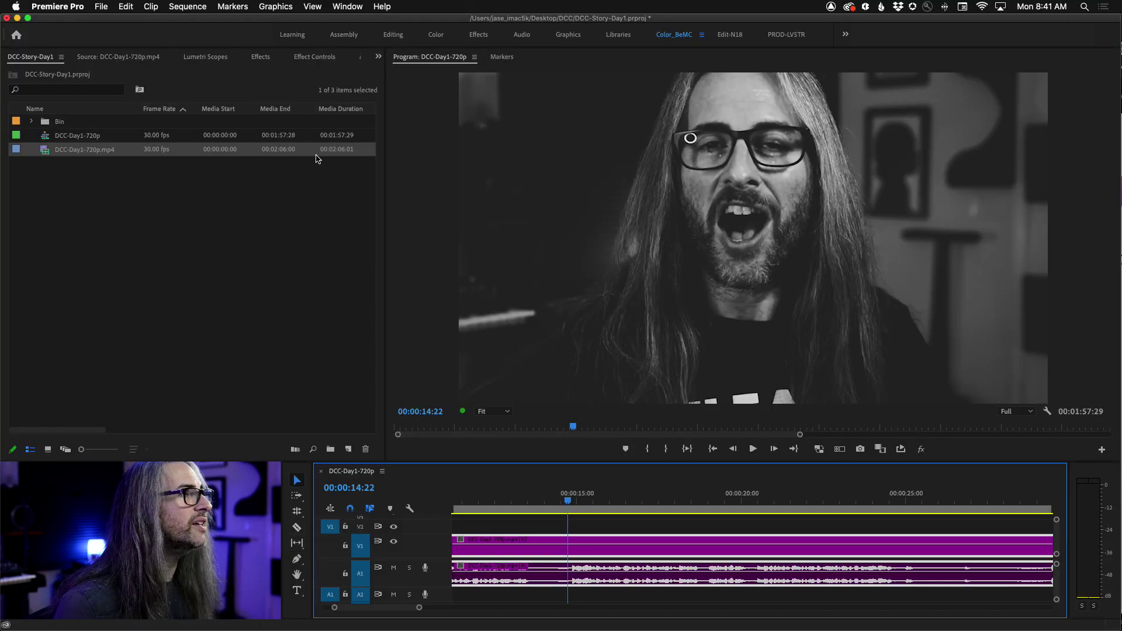
{"action": "left_click", "coordinate": [345, 7]}
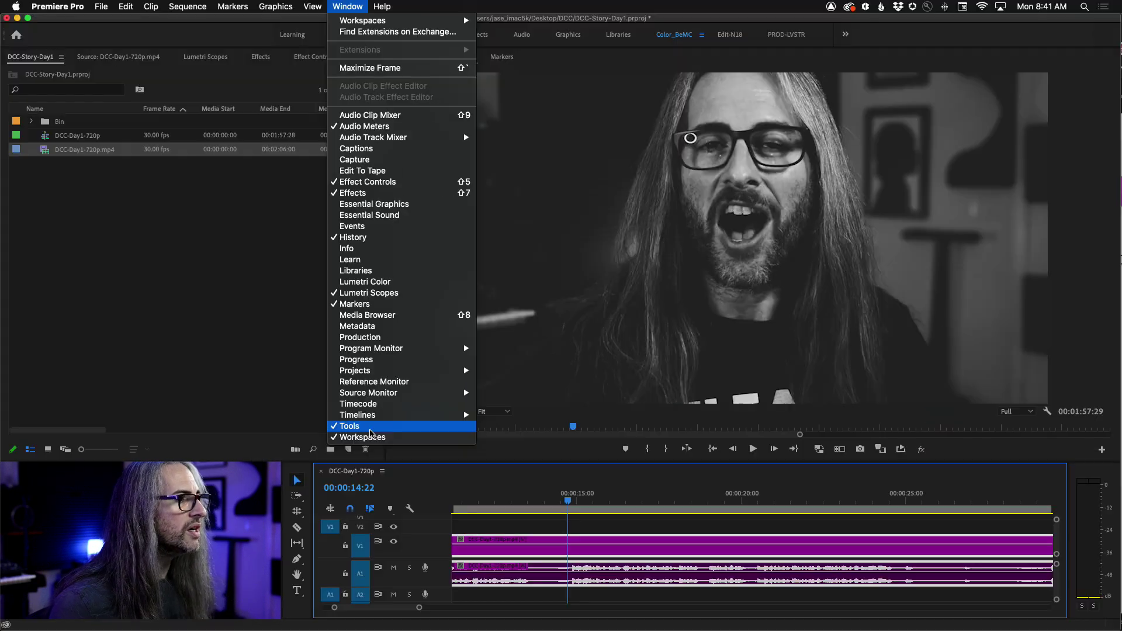
{"action": "left_click", "coordinate": [369, 427]}
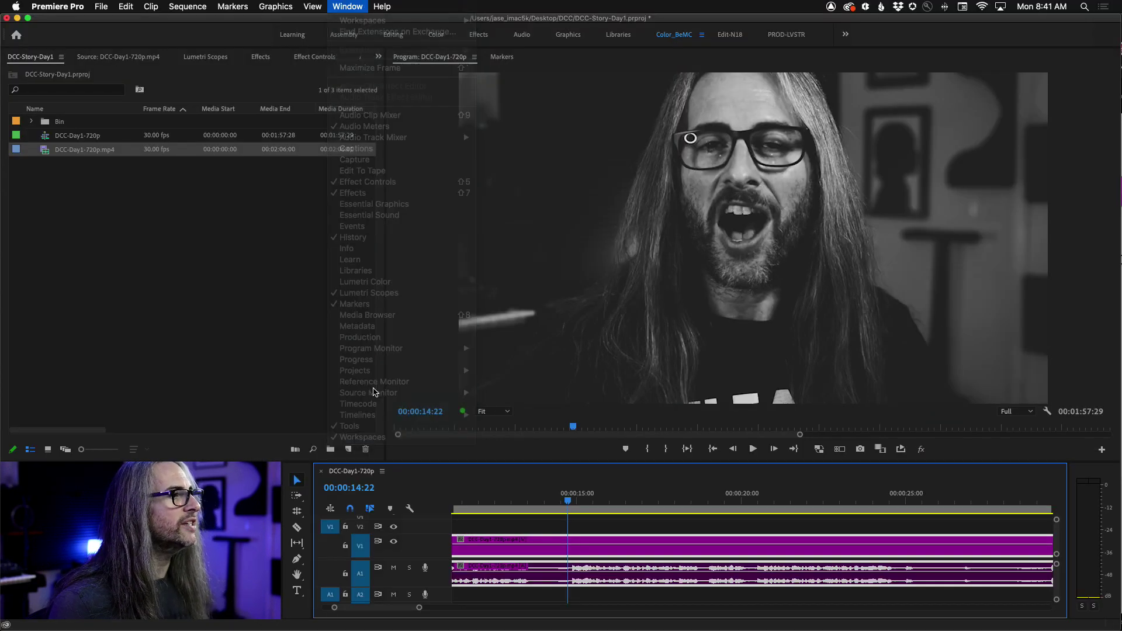
{"action": "left_click", "coordinate": [297, 527]}
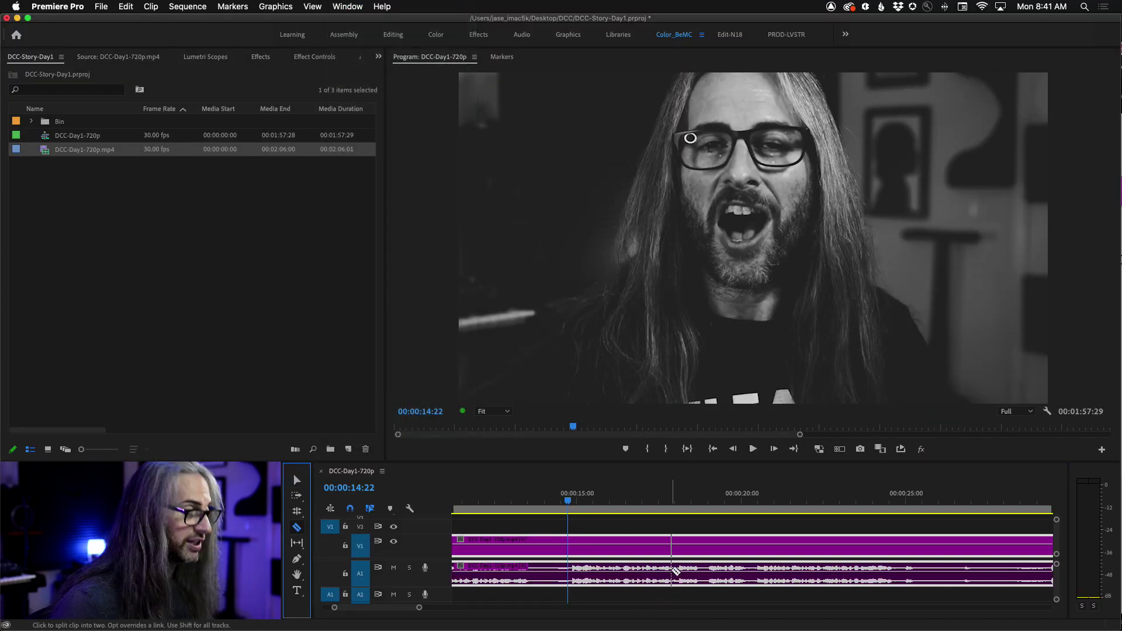
{"action": "left_click", "coordinate": [567, 543]}
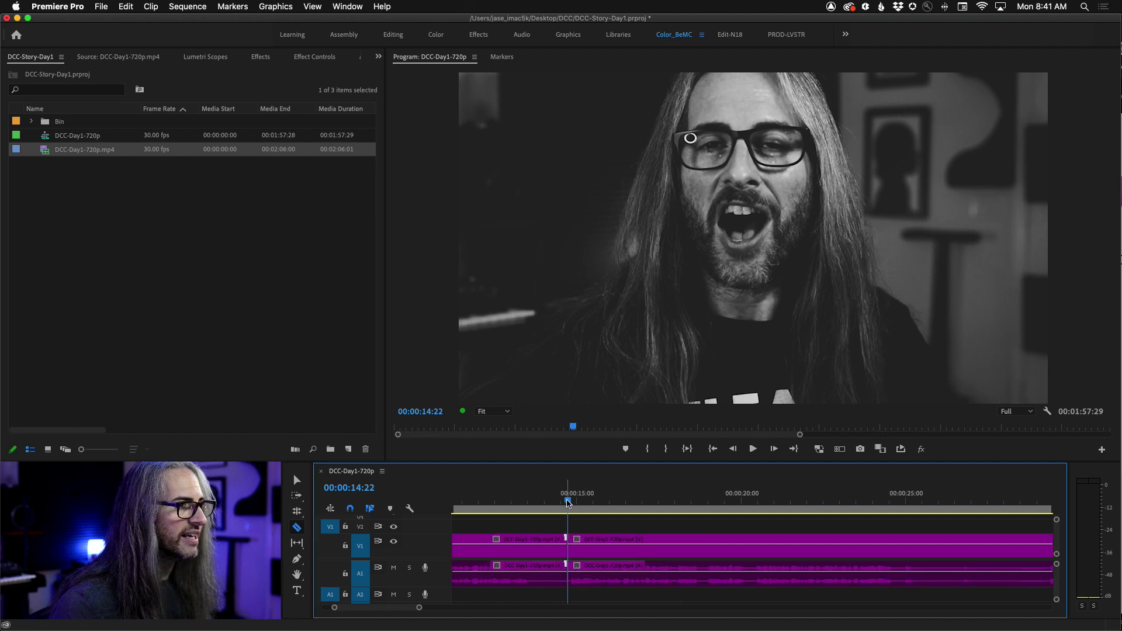
{"action": "key", "text": "space"}
{"action": "left_click_drag", "start_coordinate": [610, 500], "coordinate": [706, 500]}
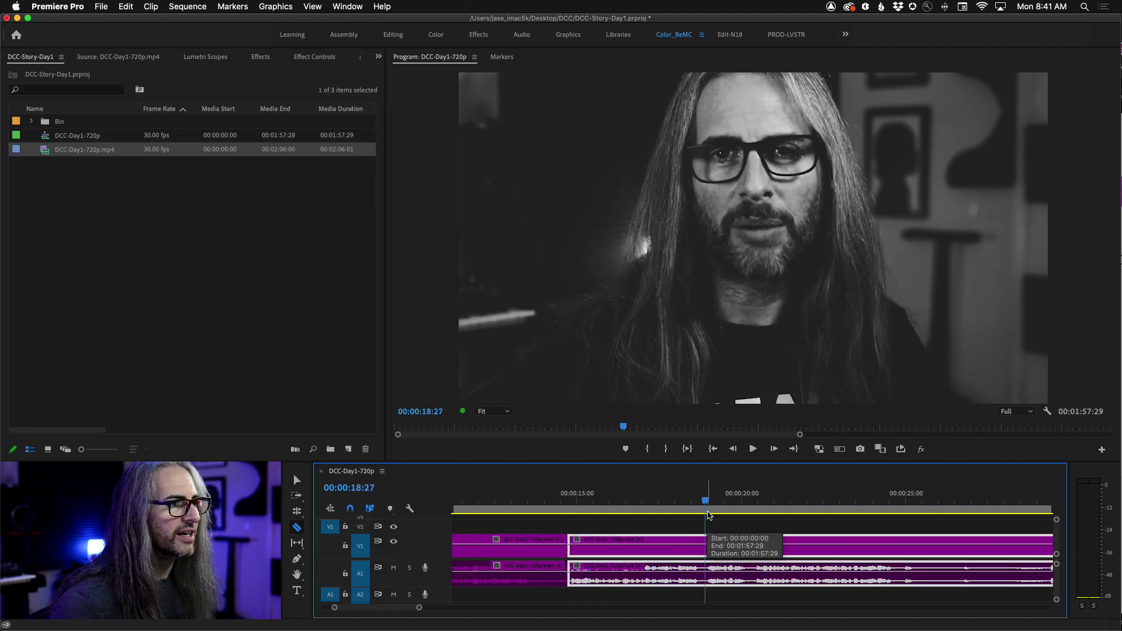
{"action": "left_click", "coordinate": [706, 549]}
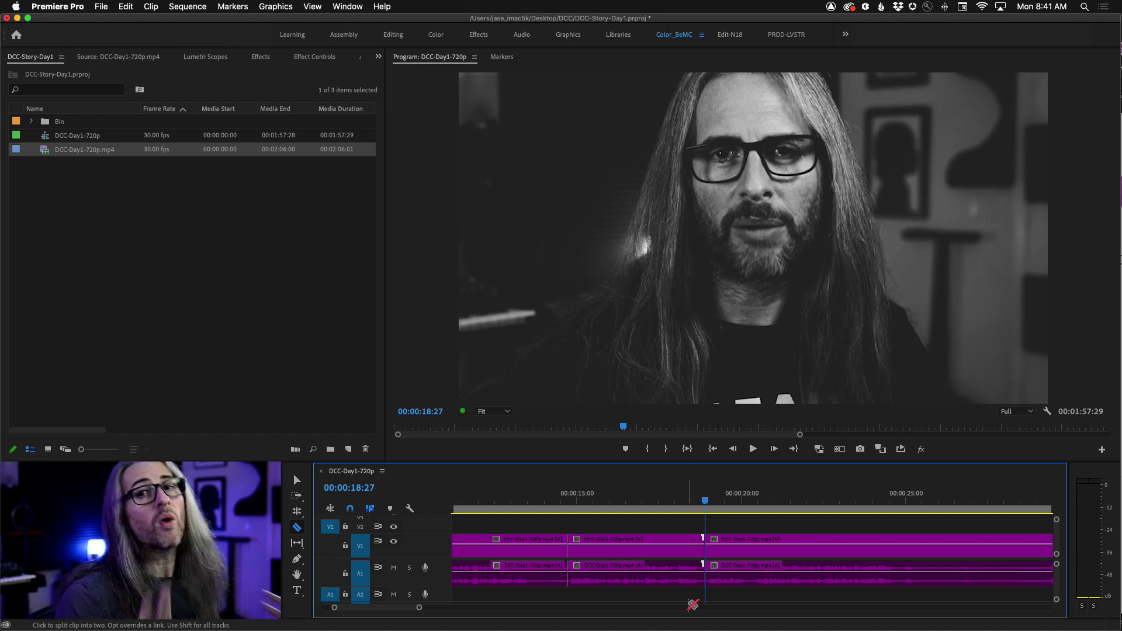
Step: Undo both razor cuts and, with the whole sequence in view, return the playhead to 00:00:04:27
{"action": "key", "text": "super+z"}
{"action": "key", "text": "super+z"}
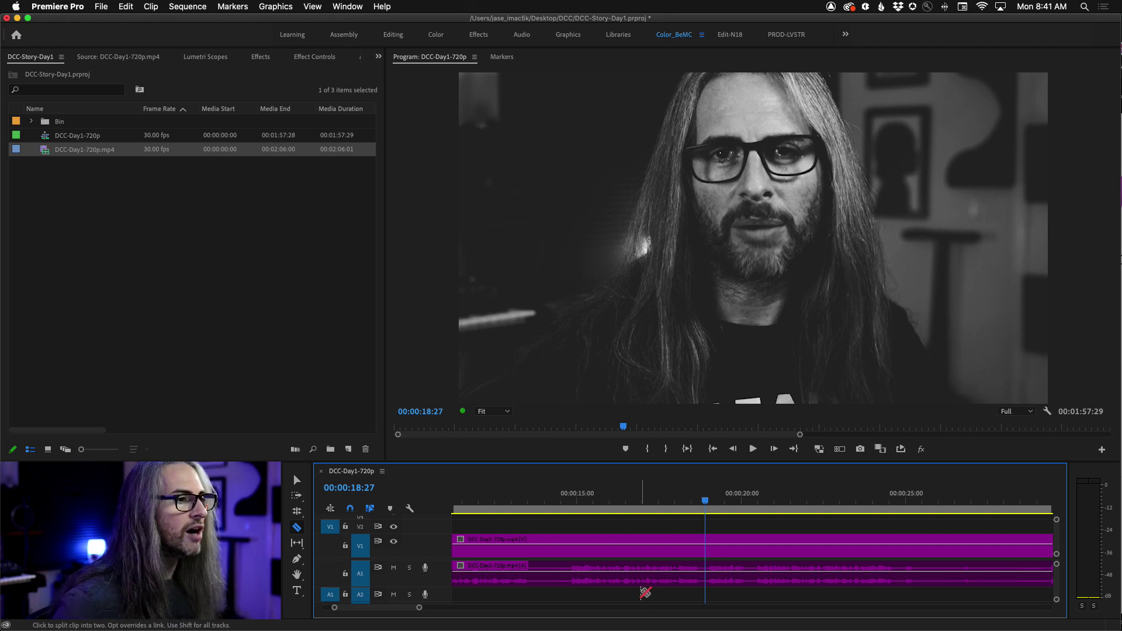
{"action": "key", "text": "backslash"}
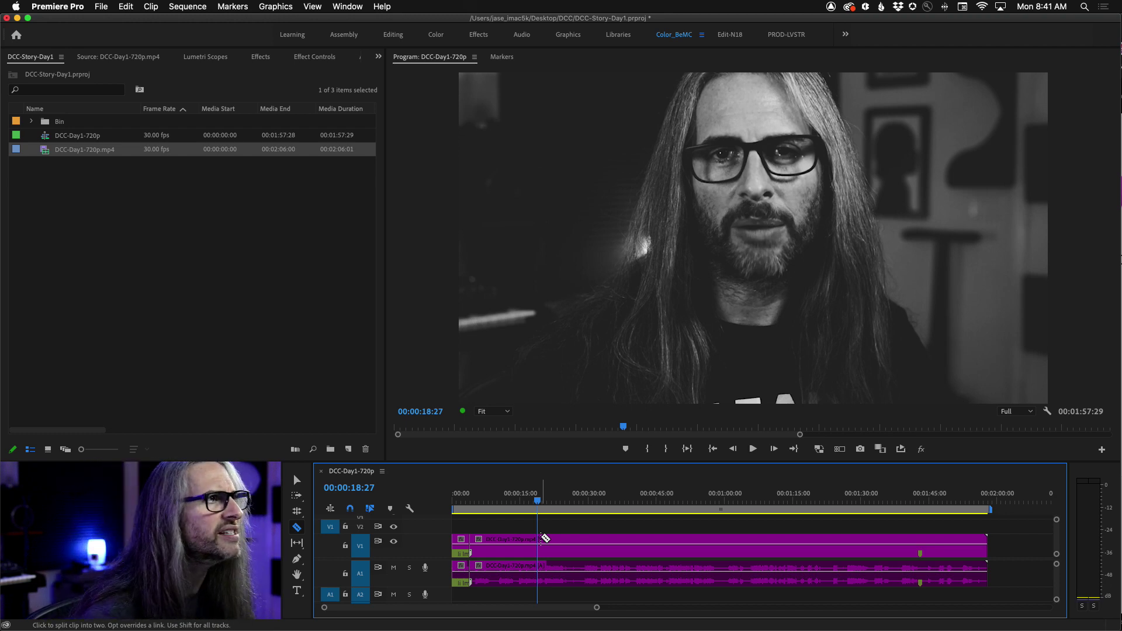
{"action": "left_click_drag", "start_coordinate": [536, 502], "coordinate": [474, 504]}
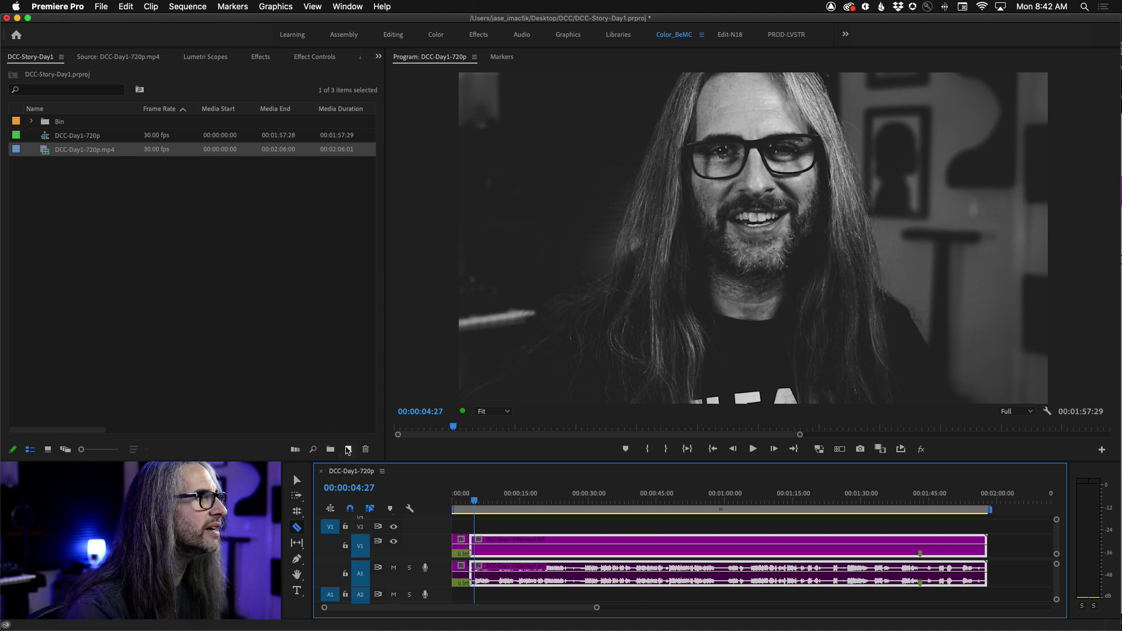
Step: Create a new sequence from the DCC-Day1-720p.mp4 clip and delete its contents to leave it empty
{"action": "right_click", "coordinate": [45, 150]}
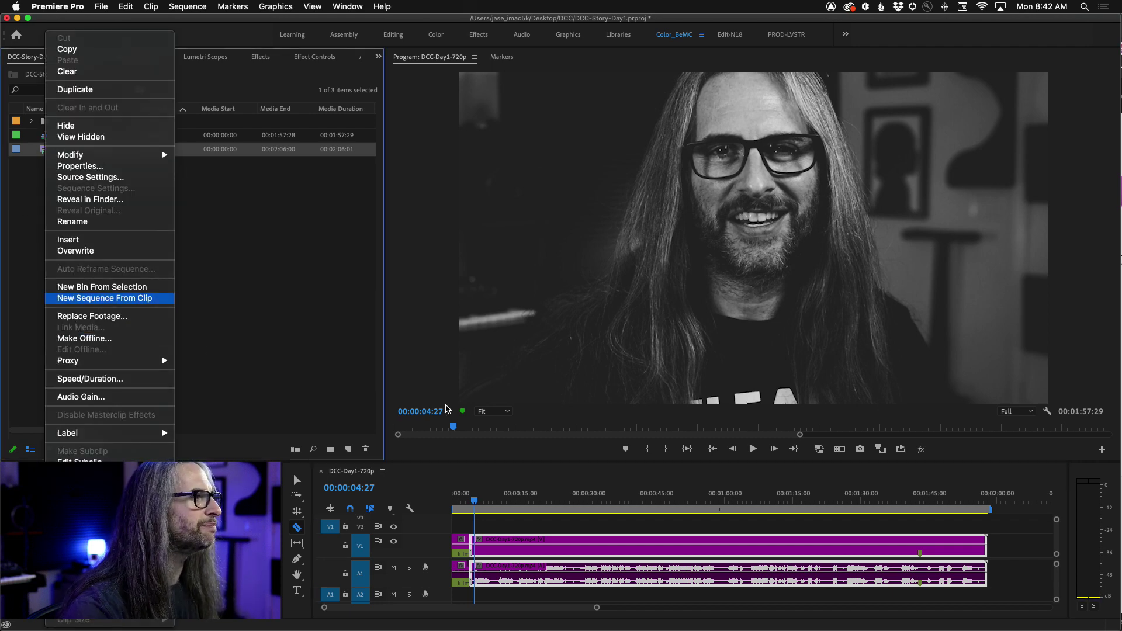
{"action": "left_click", "coordinate": [98, 299]}
{"action": "key", "text": "v"}
{"action": "key", "text": "Delete"}
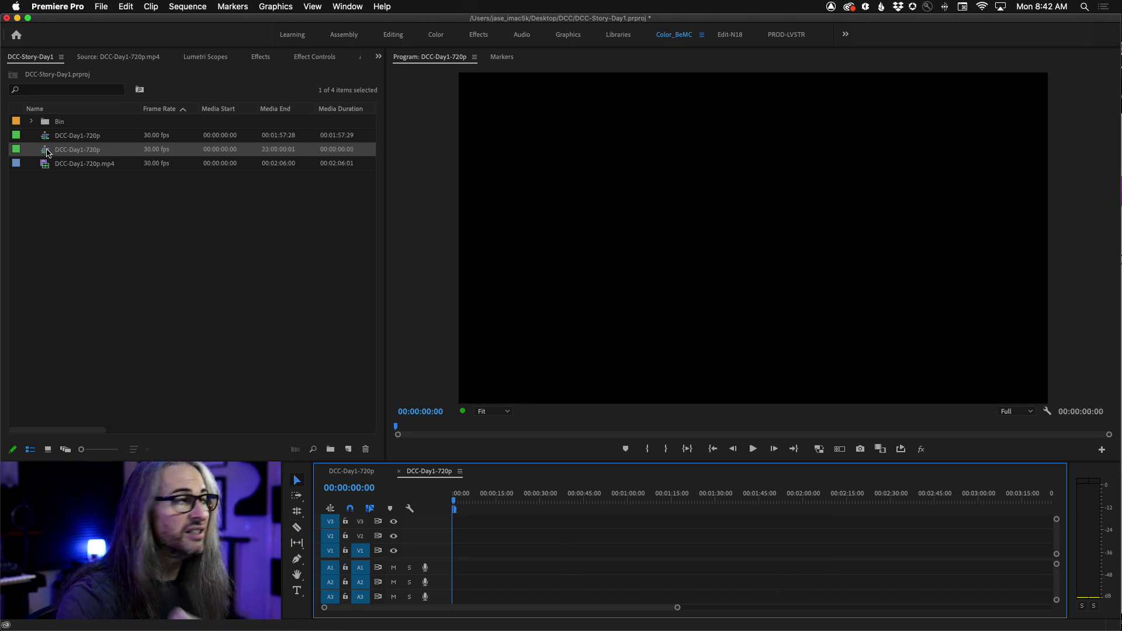
Step: Rename the new empty sequence as DCCD1-MyEdit
{"action": "right_click", "coordinate": [79, 154]}
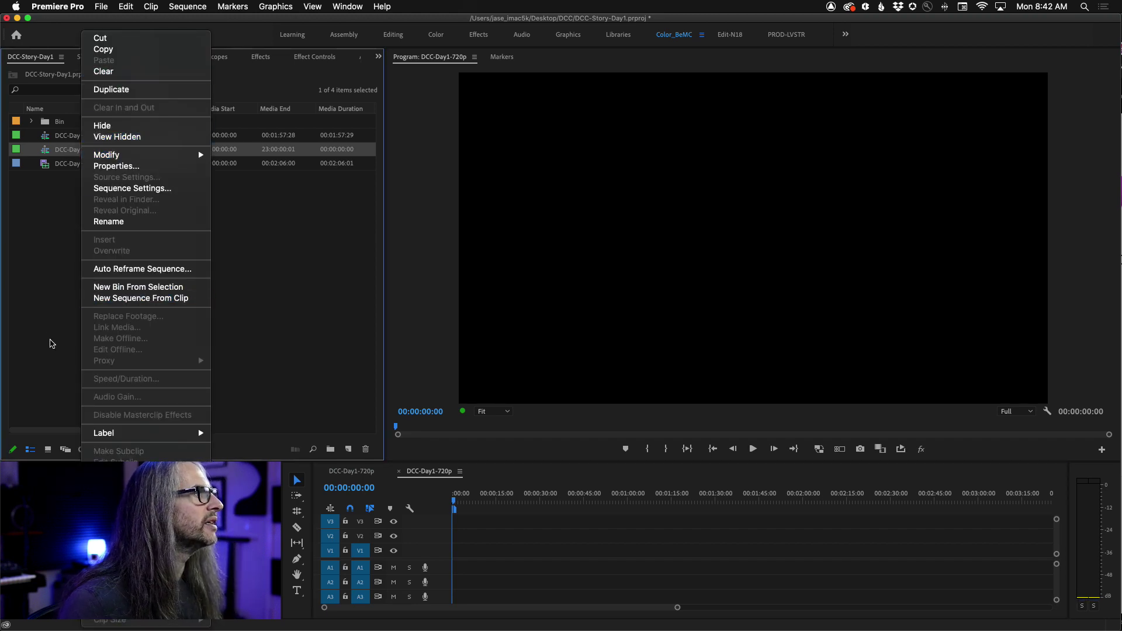
{"action": "left_click", "coordinate": [106, 223]}
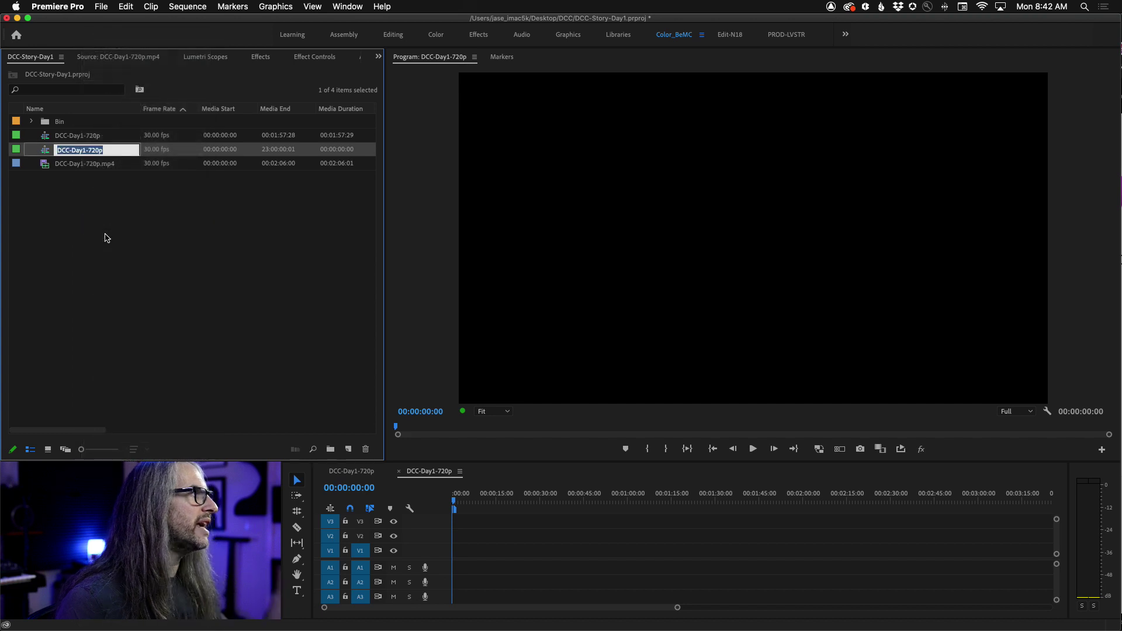
{"action": "type", "text": "DCCD1-MyEdit"}
{"action": "left_click", "coordinate": [151, 287]}
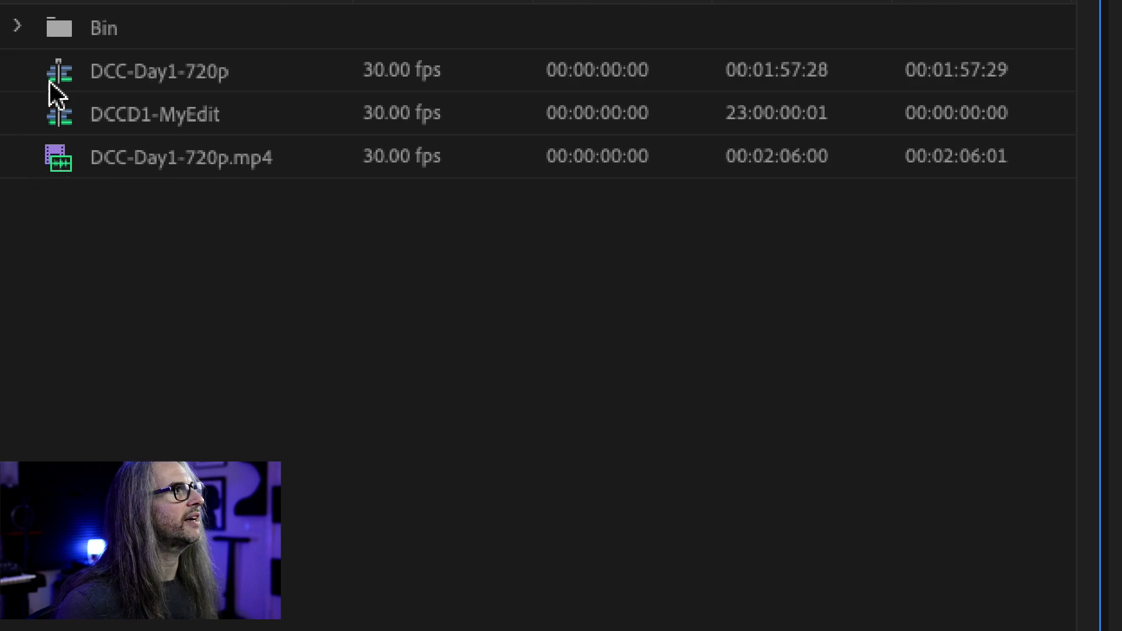
Step: View the project items in icon and freeform layouts, and return to the list layout
{"action": "mouse_move", "coordinate": [55, 166]}
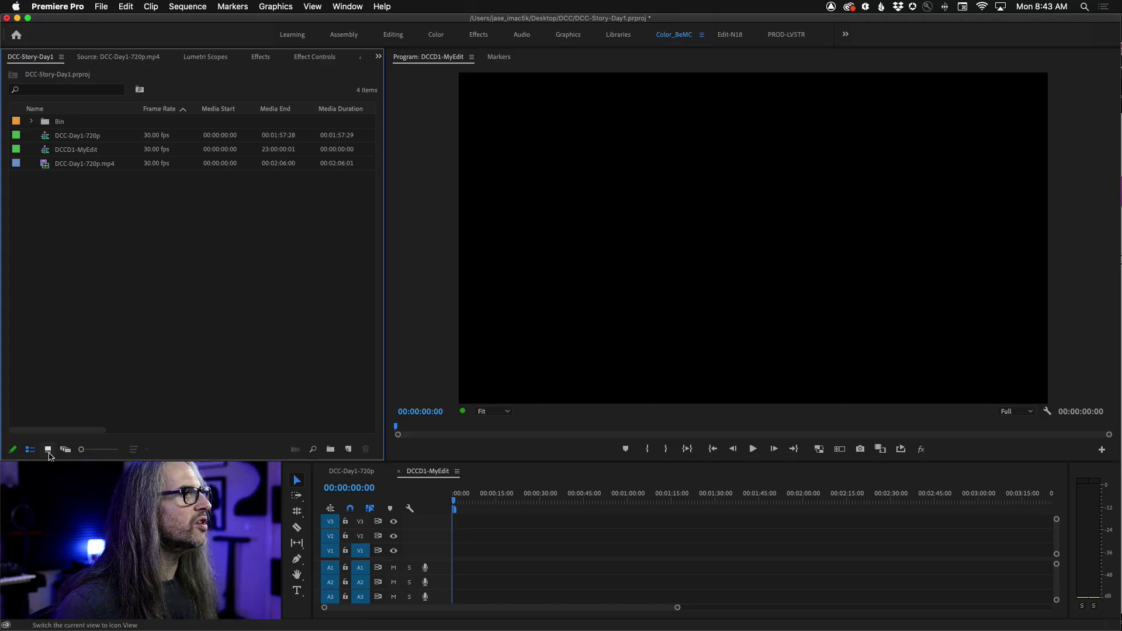
{"action": "left_click", "coordinate": [49, 454]}
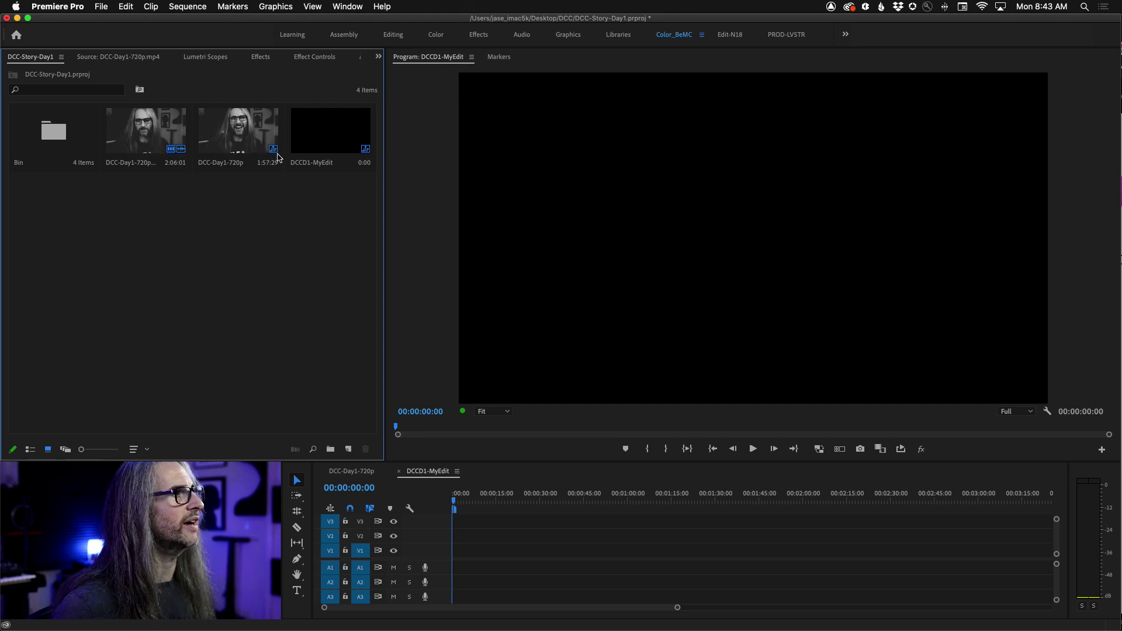
{"action": "left_click", "coordinate": [66, 450]}
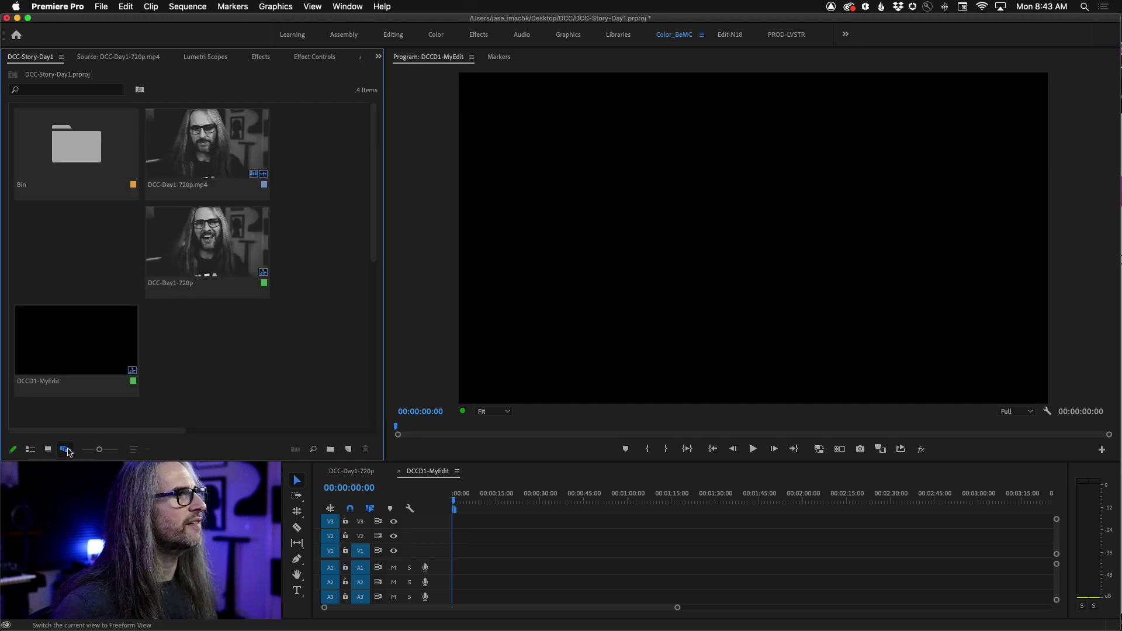
{"action": "left_click", "coordinate": [29, 450]}
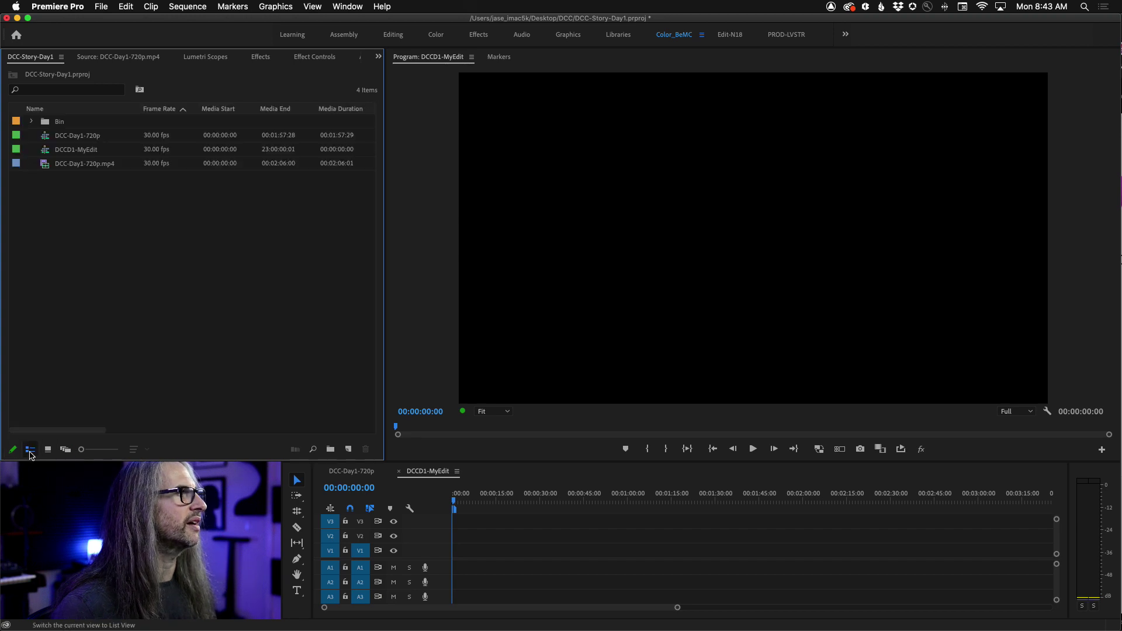
Step: Open DCC-Day1-720p.mp4 in the Source Monitor and widen that monitor
{"action": "double_click", "coordinate": [45, 167]}
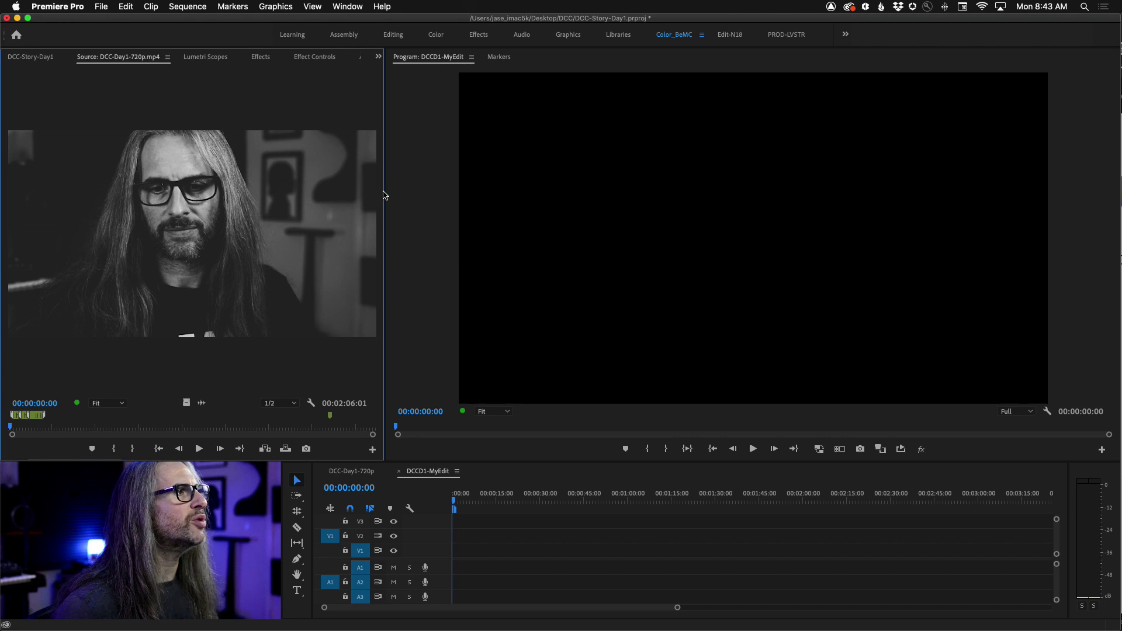
{"action": "left_click_drag", "start_coordinate": [385, 196], "coordinate": [483, 194]}
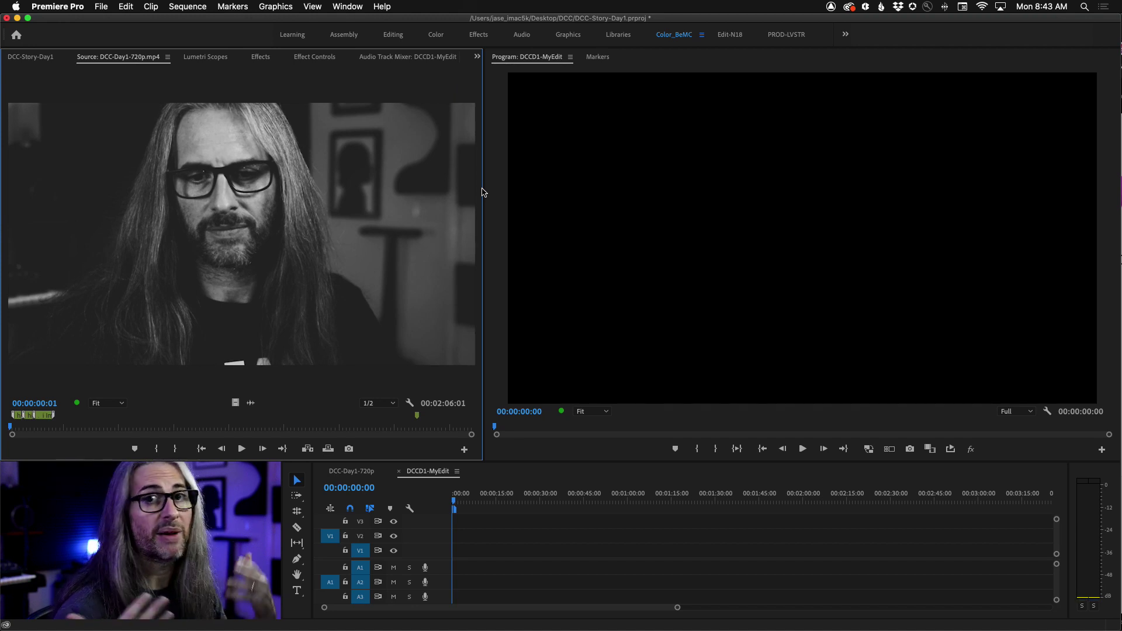
{"action": "left_click", "coordinate": [339, 6]}
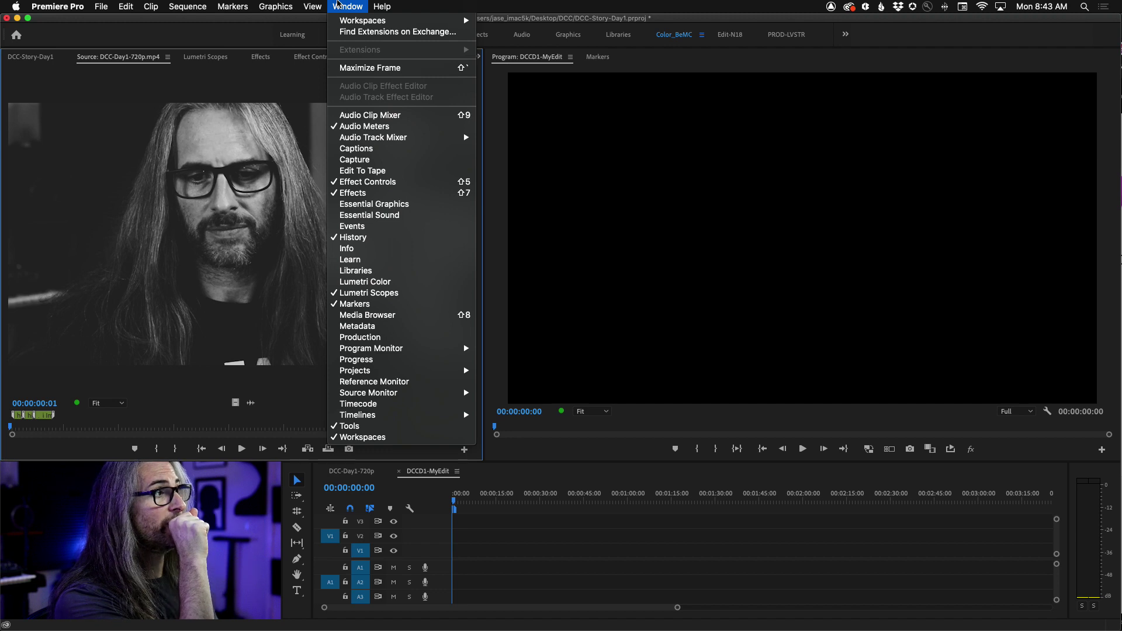
{"action": "mouse_move", "coordinate": [396, 396]}
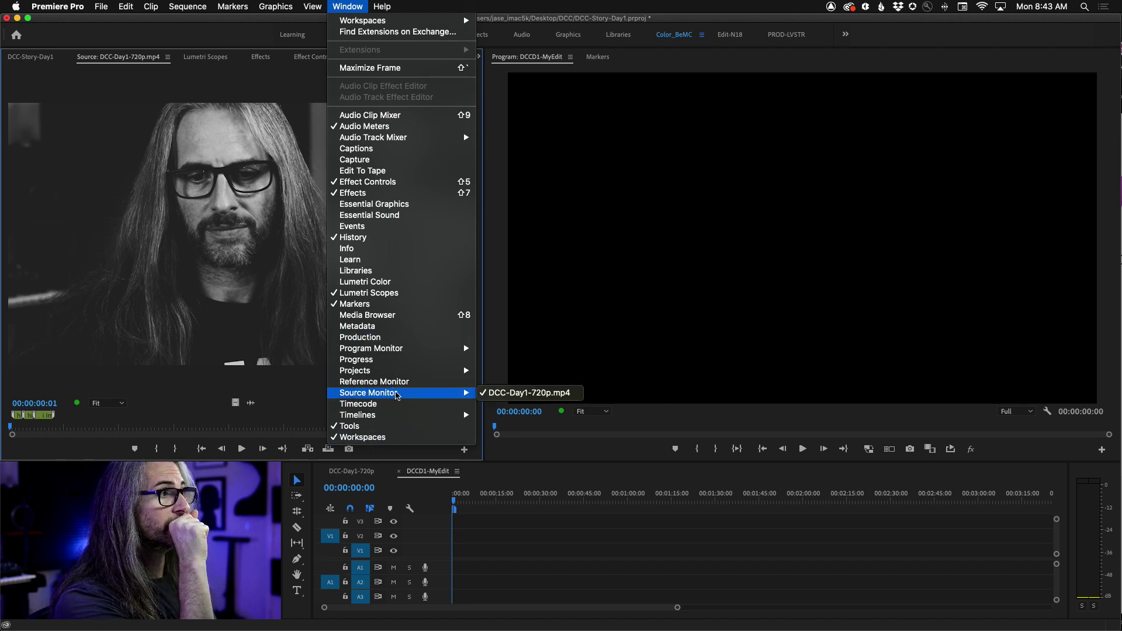
{"action": "left_click", "coordinate": [233, 47]}
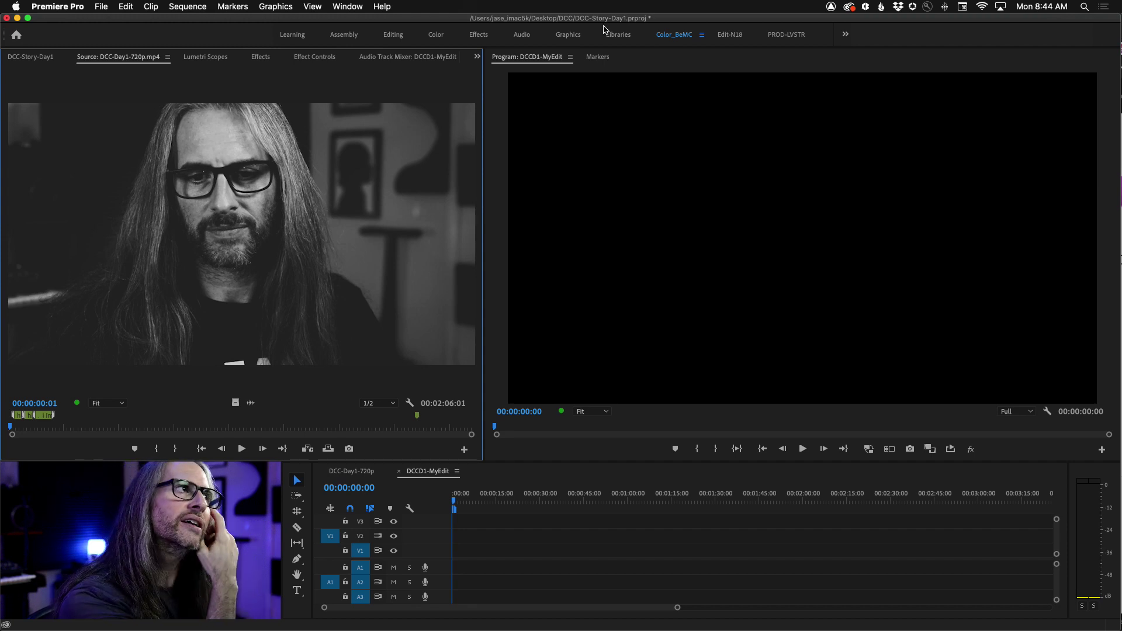
Step: Show the list of markers belonging to the source clip DCC-Day1-720p.mp4
{"action": "left_click", "coordinate": [597, 57]}
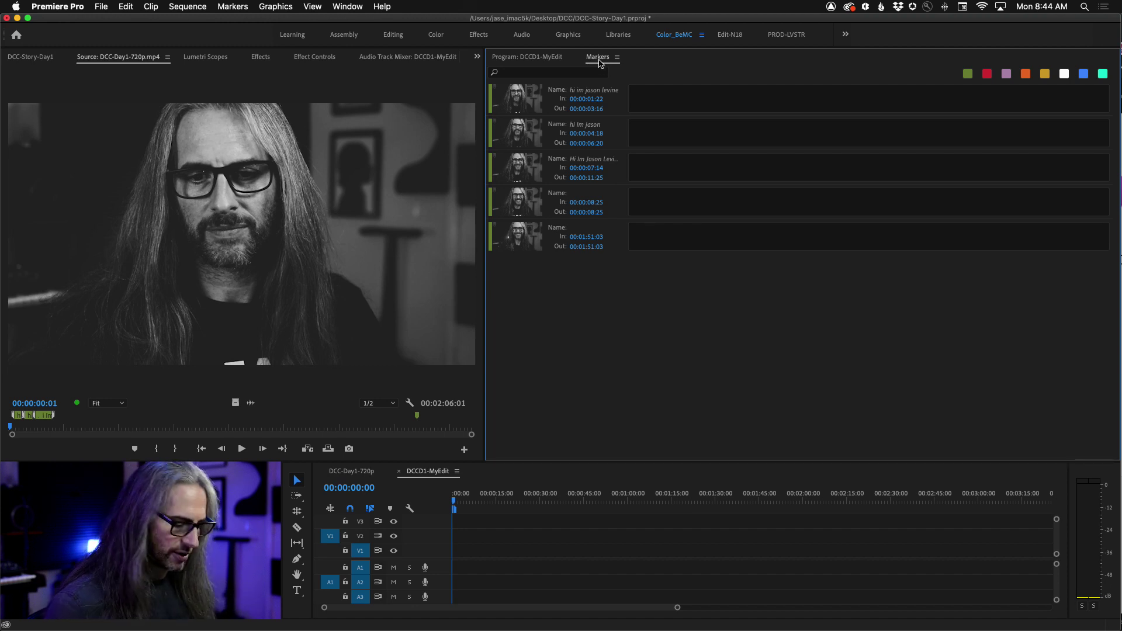
{"action": "left_click", "coordinate": [341, 4]}
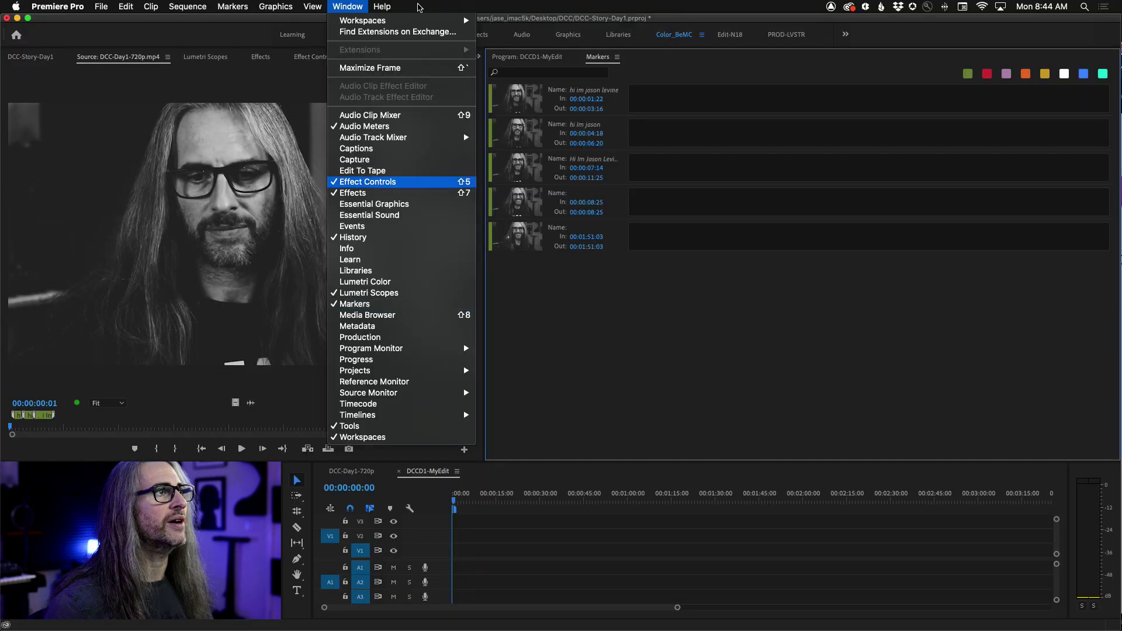
{"action": "left_click", "coordinate": [382, 6]}
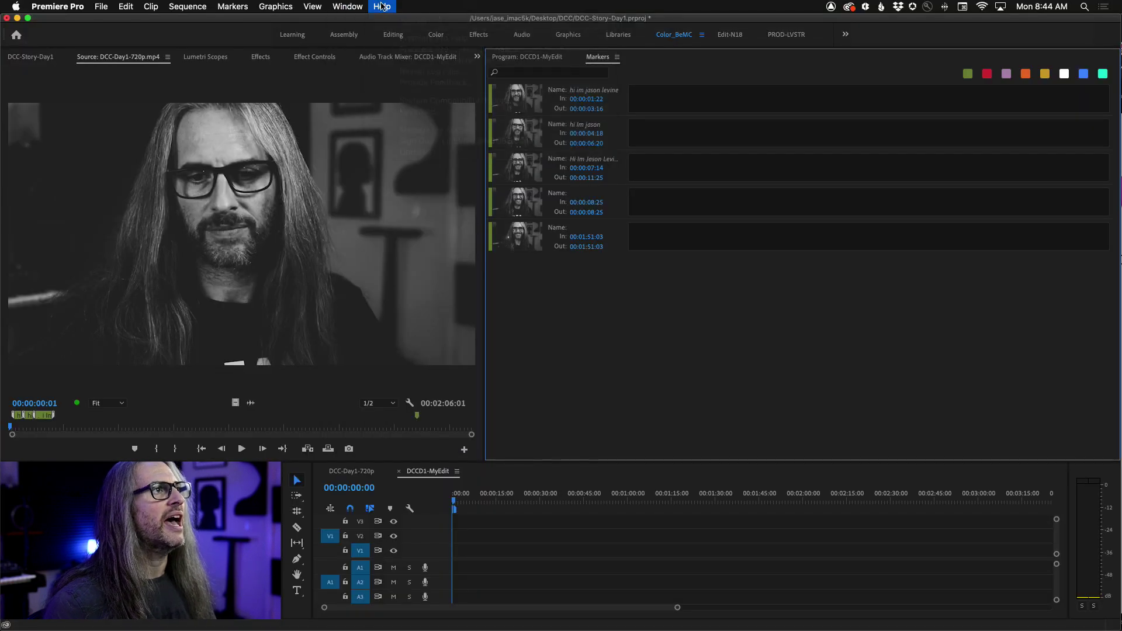
Step: Go through the source clip's markers one after another and examine the frame at each marked take
{"action": "left_click", "coordinate": [621, 108]}
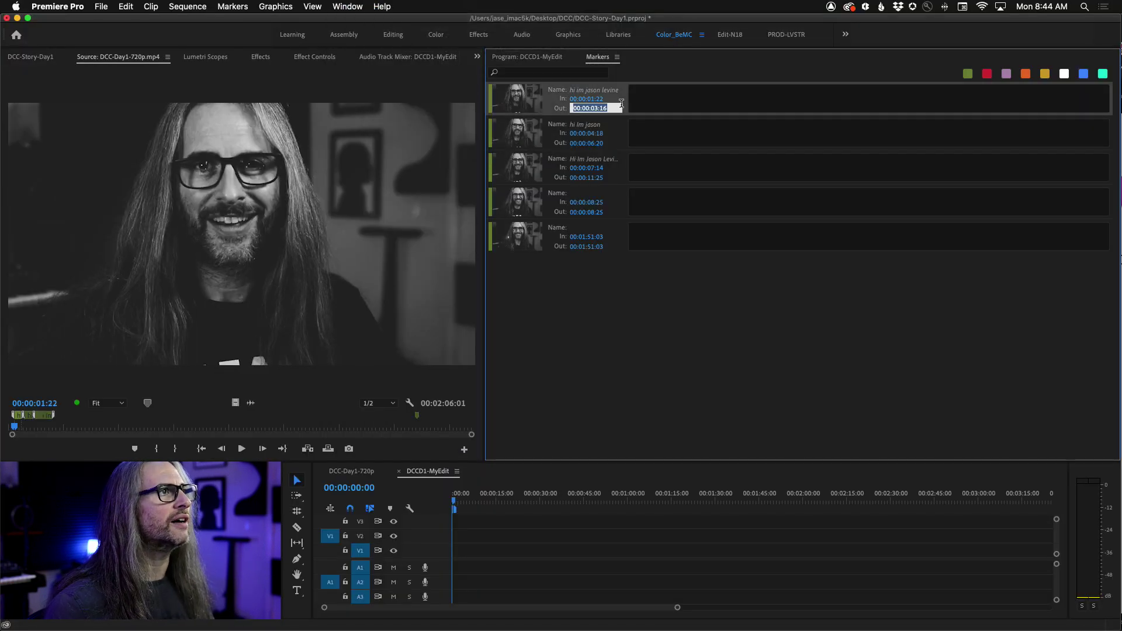
{"action": "left_click", "coordinate": [619, 137]}
{"action": "left_click", "coordinate": [621, 168]}
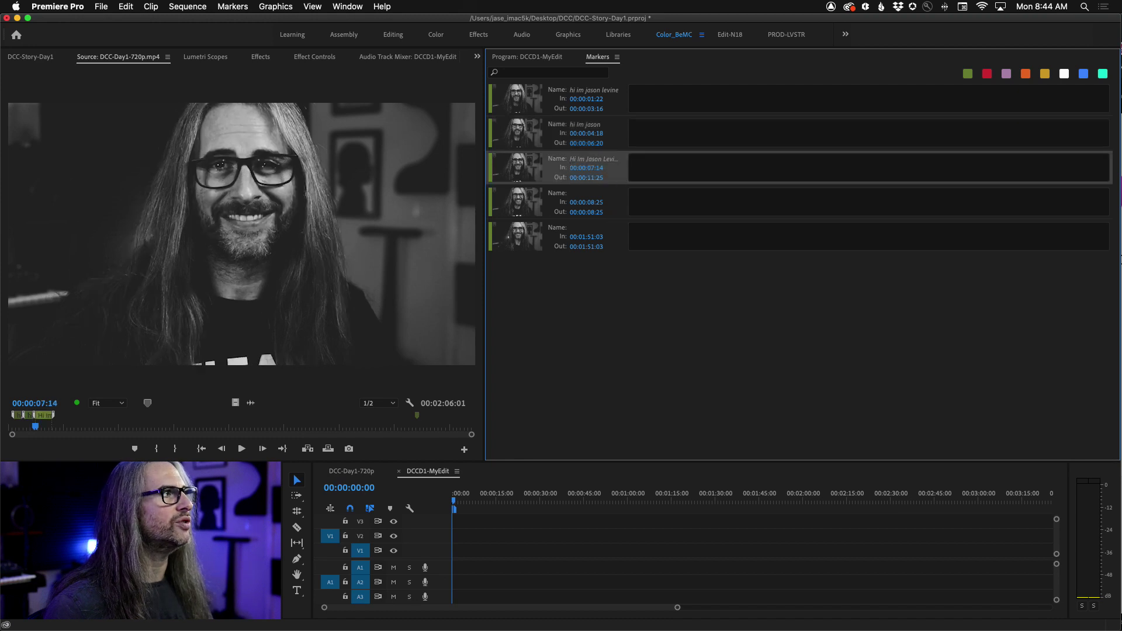
{"action": "left_click", "coordinate": [618, 212]}
{"action": "left_click", "coordinate": [618, 248]}
{"action": "left_click", "coordinate": [623, 194]}
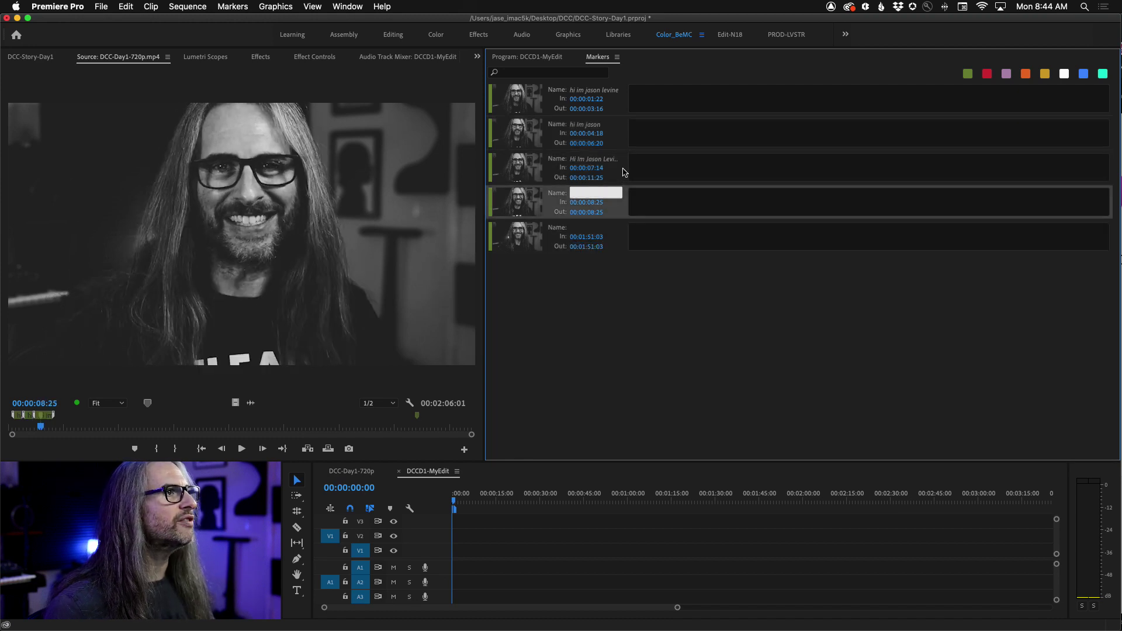
{"action": "left_click", "coordinate": [623, 169]}
{"action": "left_click", "coordinate": [623, 133]}
{"action": "left_click", "coordinate": [613, 99]}
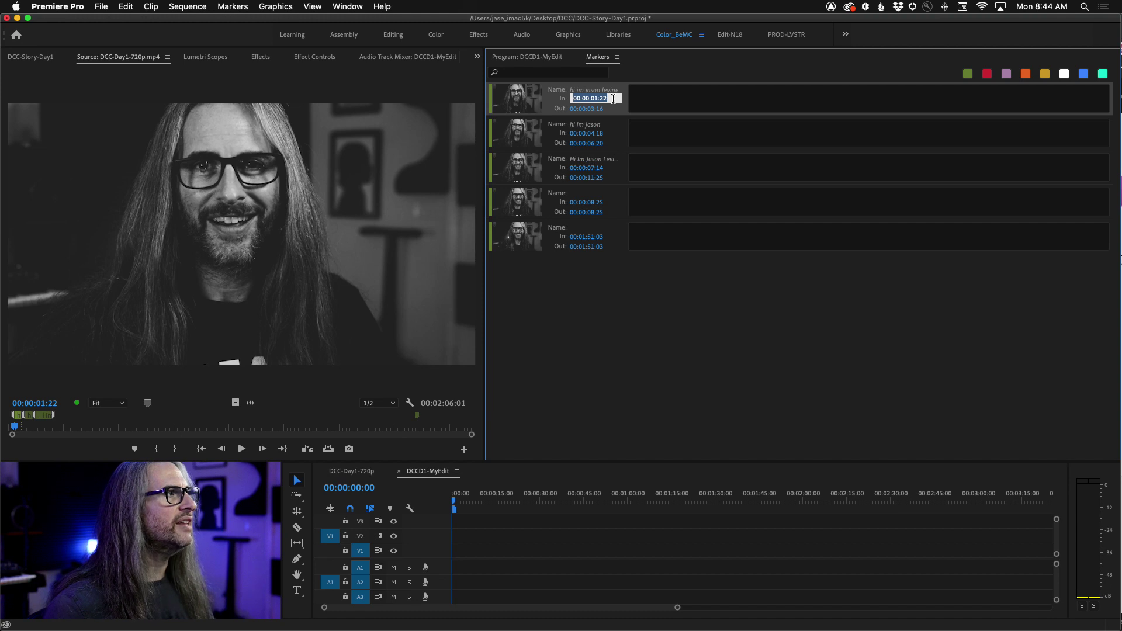
{"action": "left_click", "coordinate": [623, 138]}
{"action": "left_click", "coordinate": [622, 176]}
{"action": "left_click", "coordinate": [625, 213]}
{"action": "left_click", "coordinate": [624, 179]}
{"action": "left_click", "coordinate": [618, 129]}
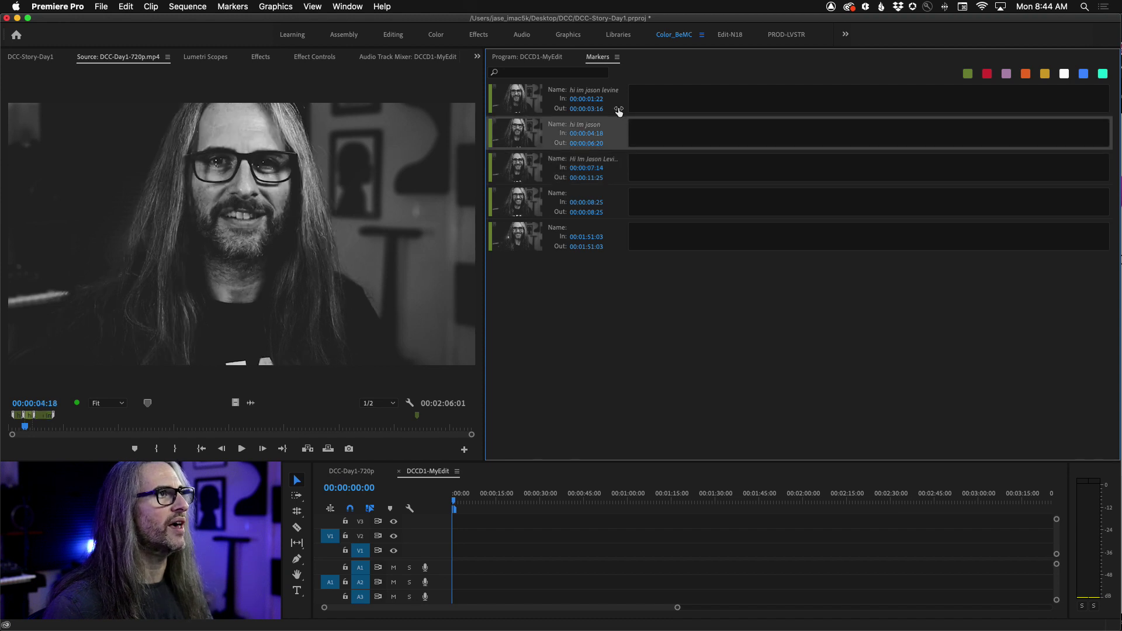
{"action": "left_click", "coordinate": [618, 106]}
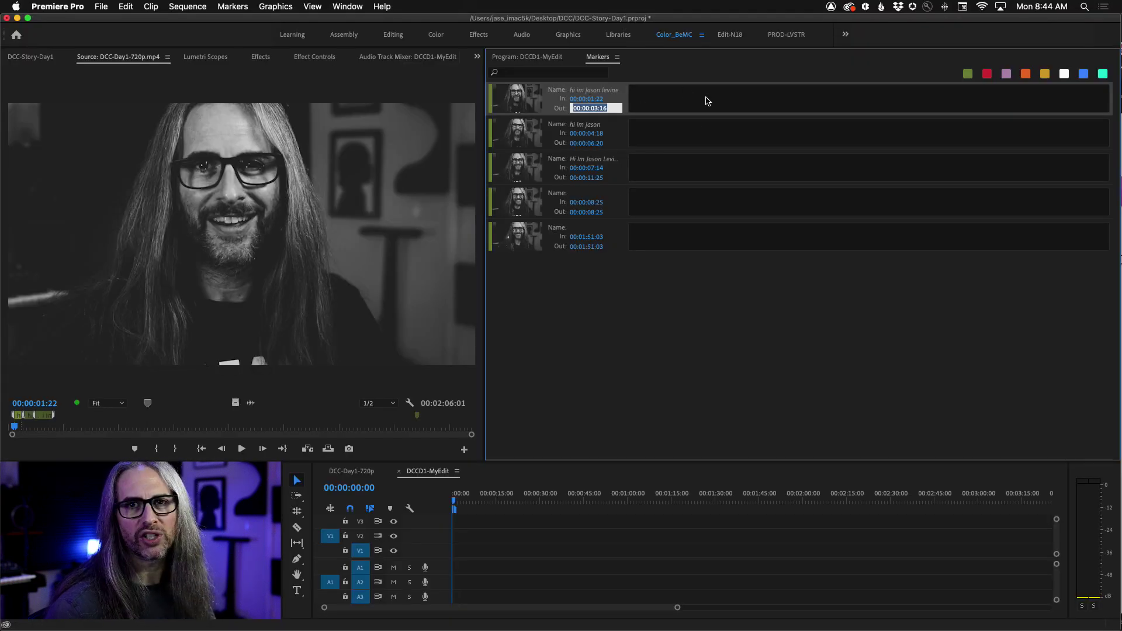
Step: Add the comment "BEST ONE" to the third marker, the take starting at 00:00:07:14
{"action": "left_click", "coordinate": [706, 97]}
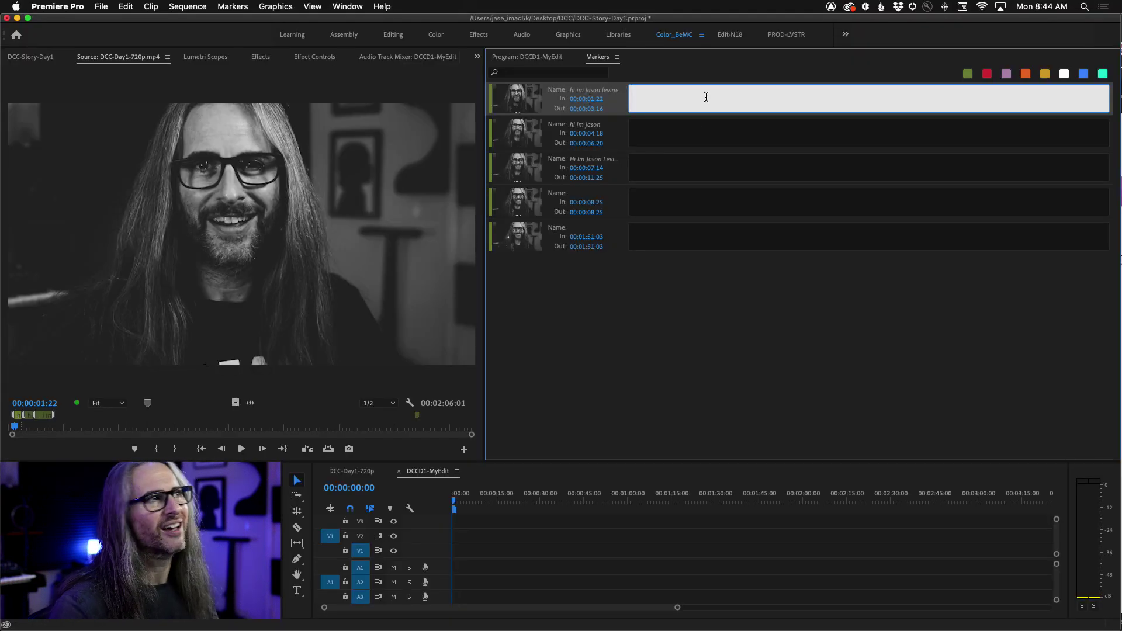
{"action": "left_click", "coordinate": [691, 134]}
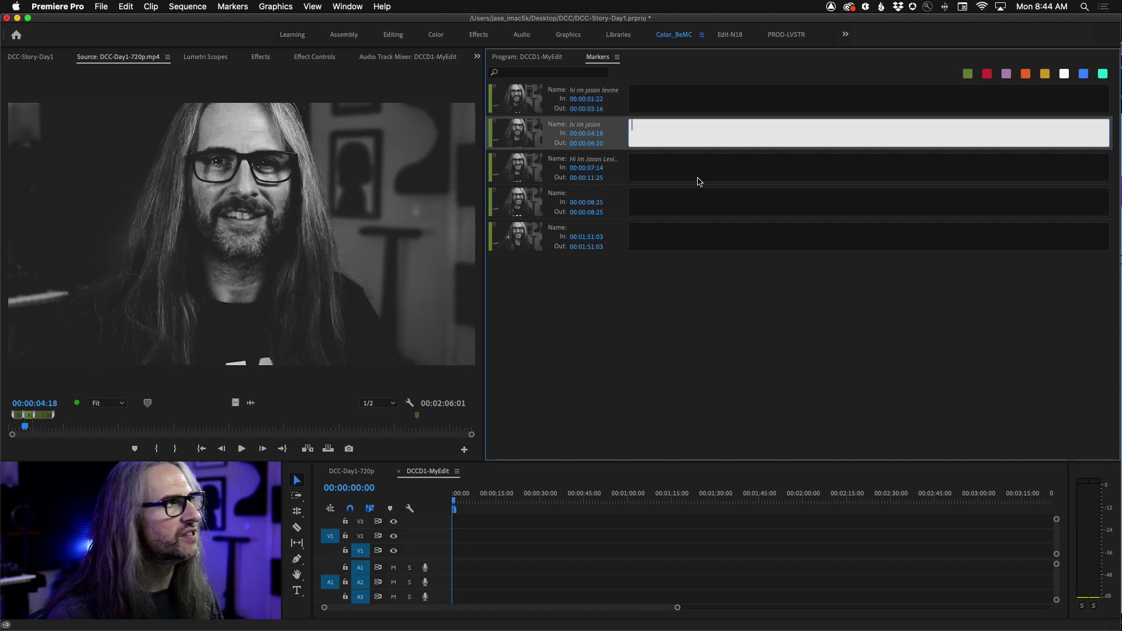
{"action": "left_click", "coordinate": [681, 168]}
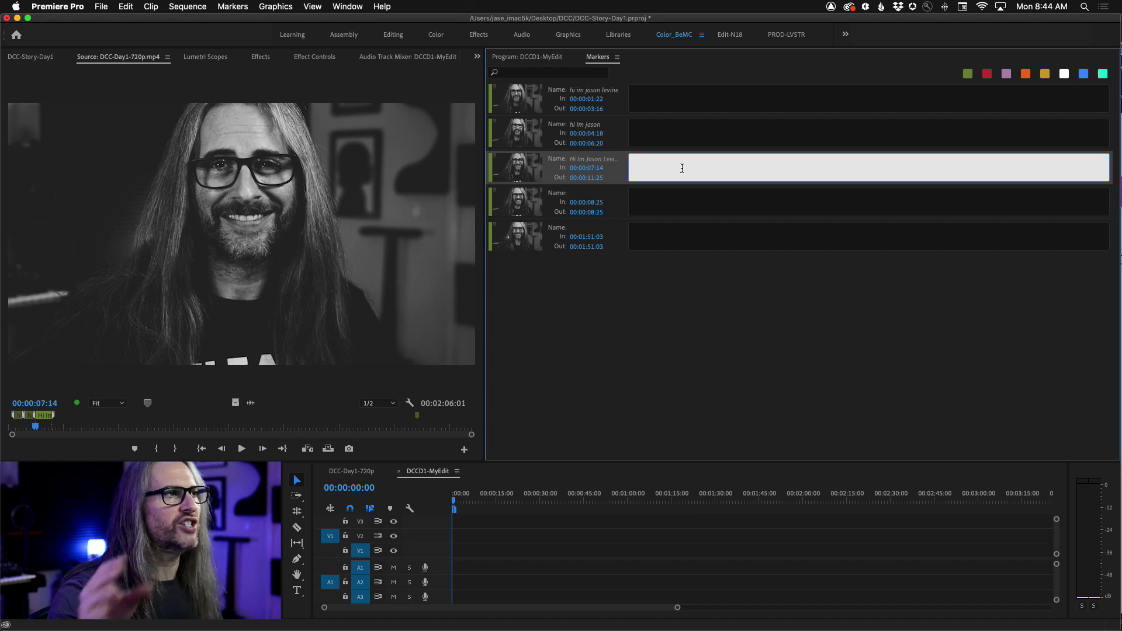
{"action": "type", "text": "BEST ONE"}
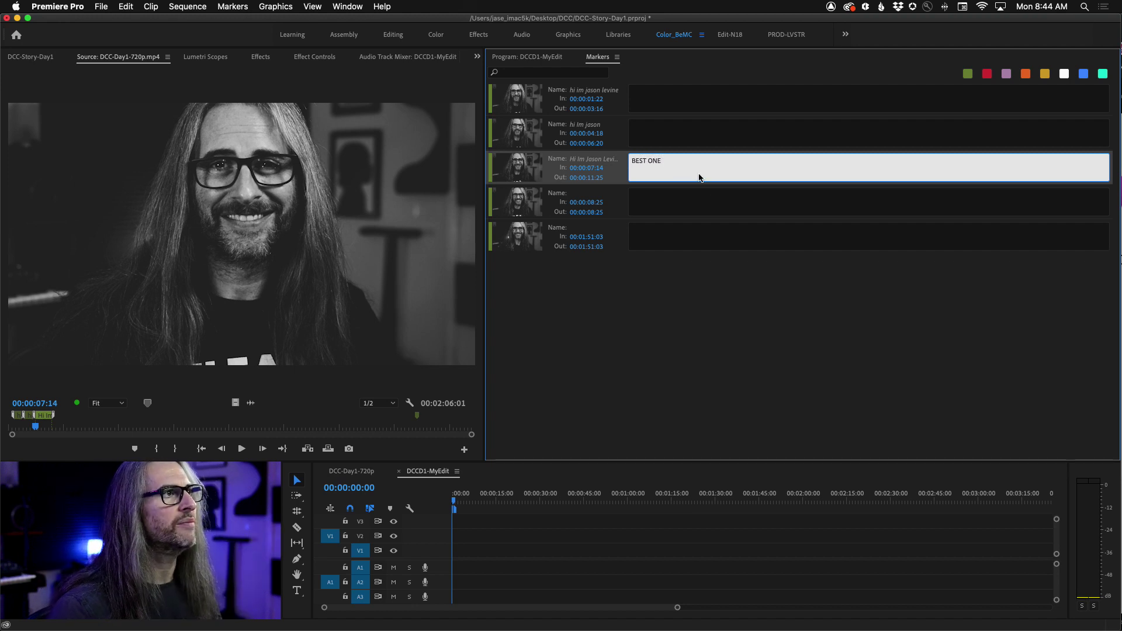
{"action": "left_click", "coordinate": [662, 118]}
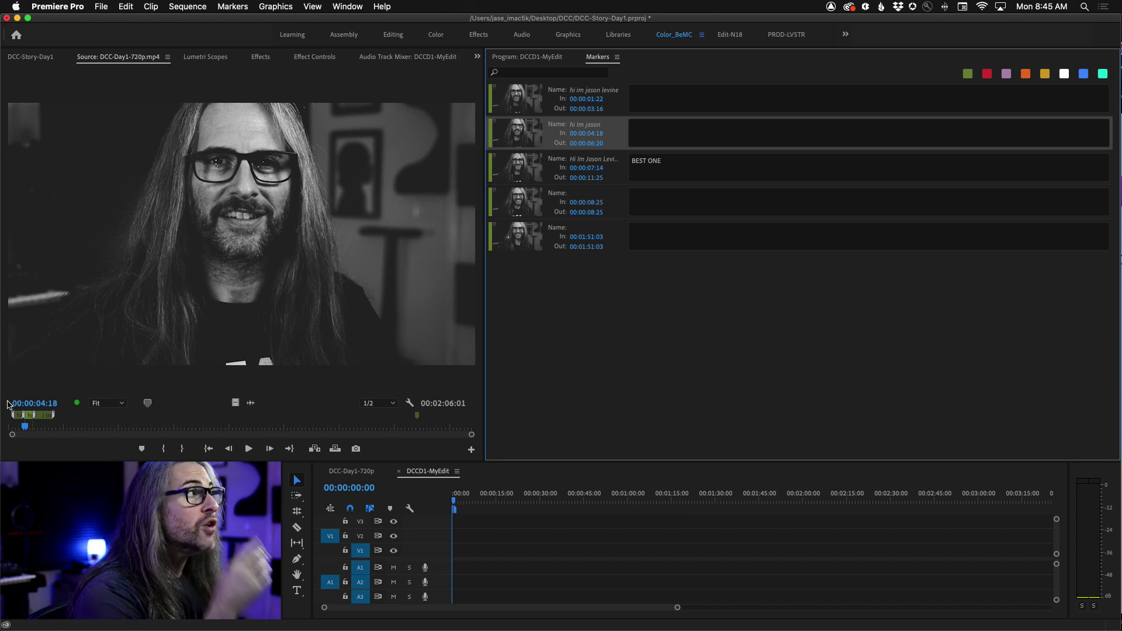
Step: Park the source playhead at the end of the third marked take, 00:00:11:26, and display the clip as an audio waveform
{"action": "left_click", "coordinate": [90, 60]}
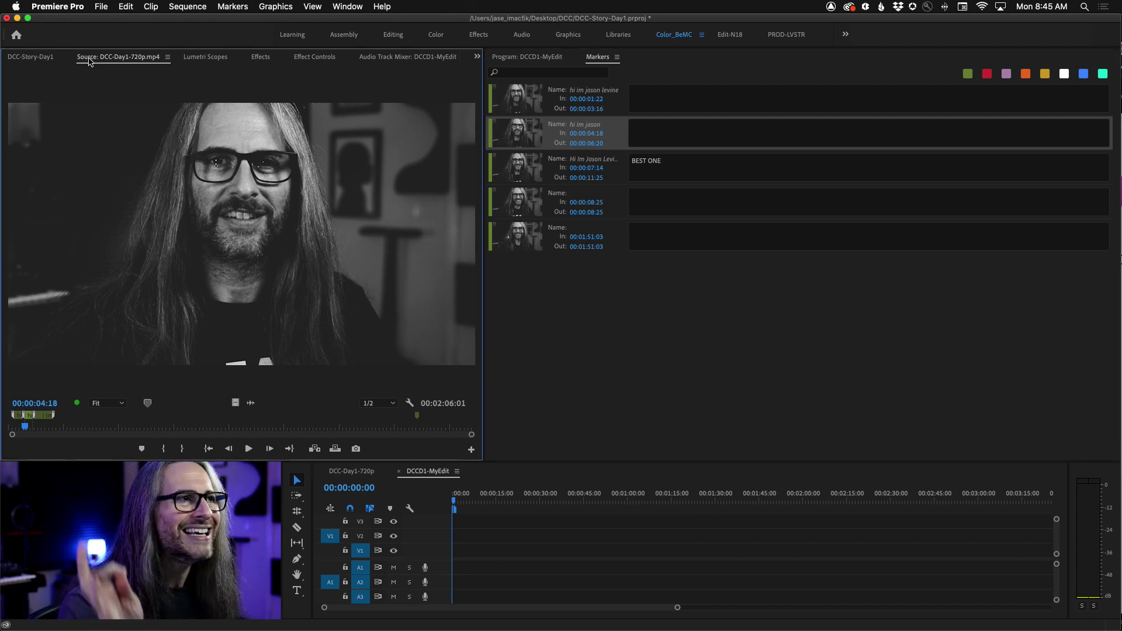
{"action": "left_click_drag", "start_coordinate": [25, 430], "coordinate": [50, 429]}
{"action": "key", "text": "equal"}
{"action": "key", "text": "equal"}
{"action": "key", "text": "equal"}
{"action": "key", "text": "minus"}
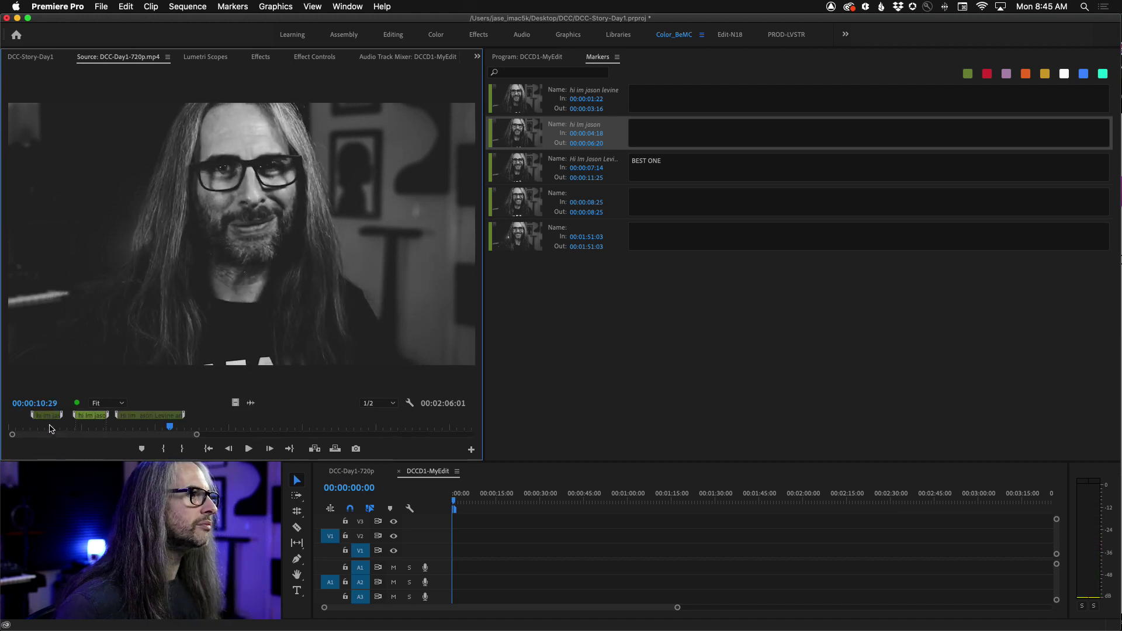
{"action": "left_click_drag", "start_coordinate": [166, 430], "coordinate": [185, 429]}
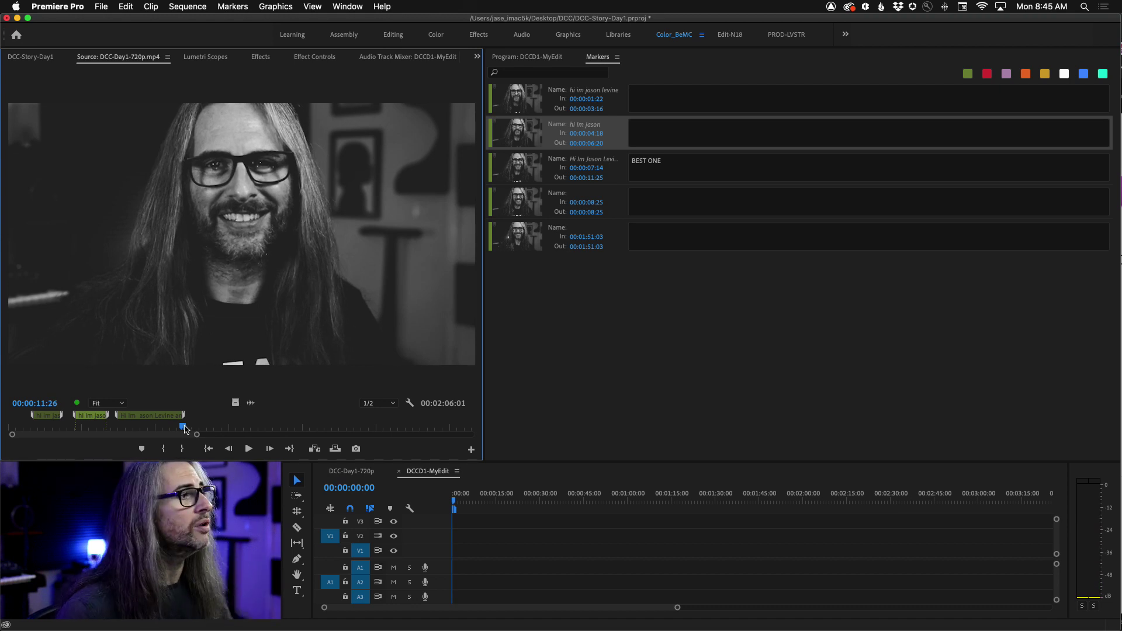
{"action": "left_click", "coordinate": [410, 402]}
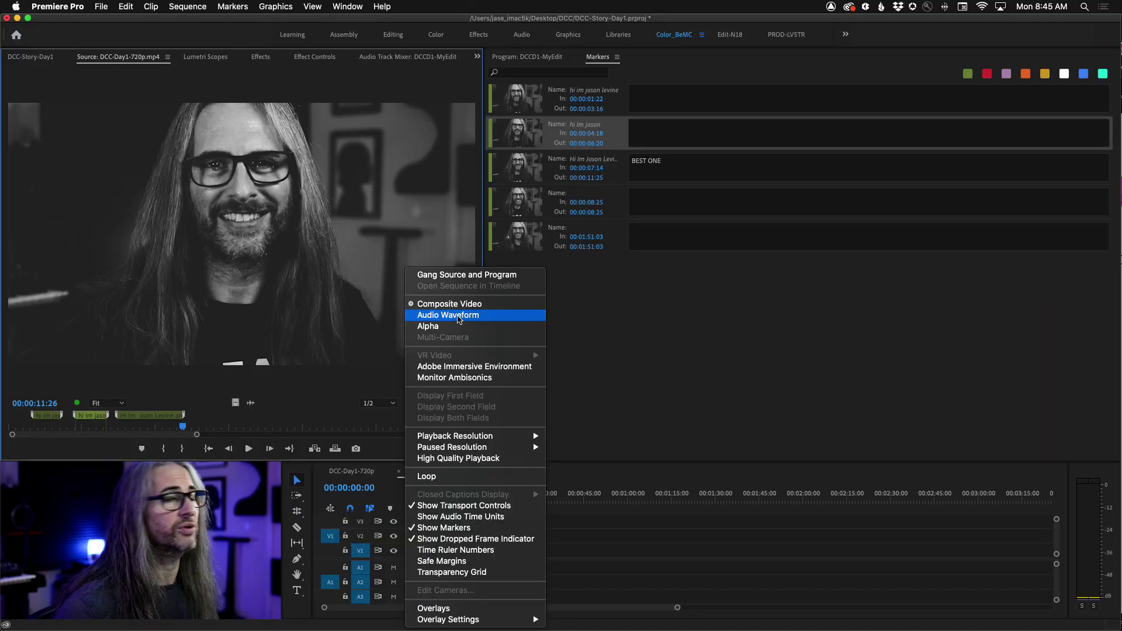
{"action": "key", "text": "Escape"}
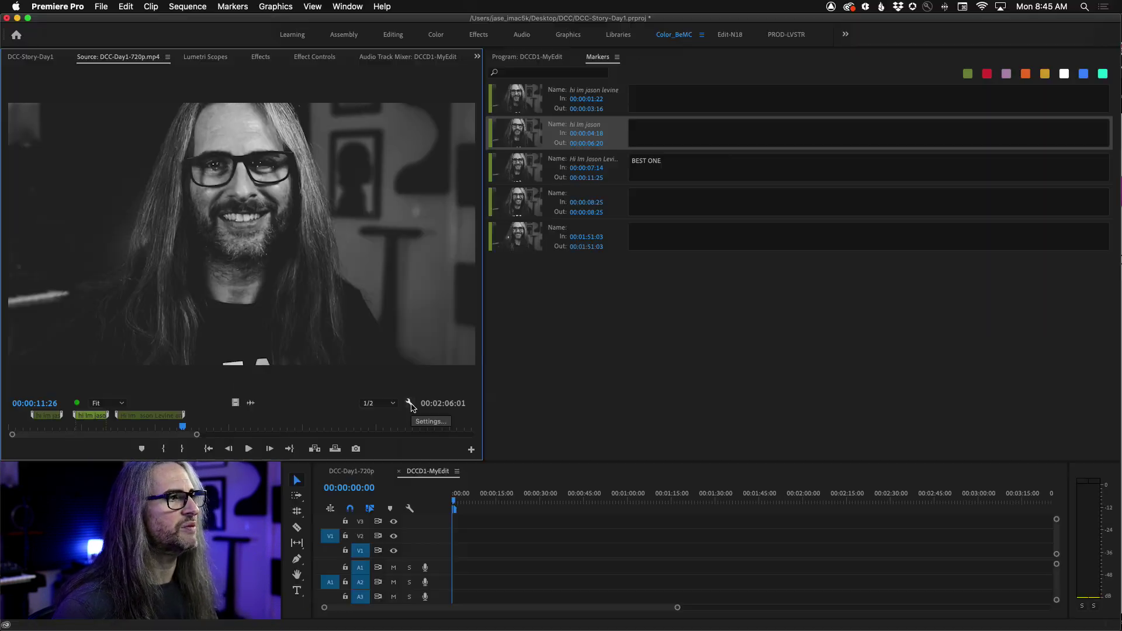
{"action": "left_click", "coordinate": [407, 400]}
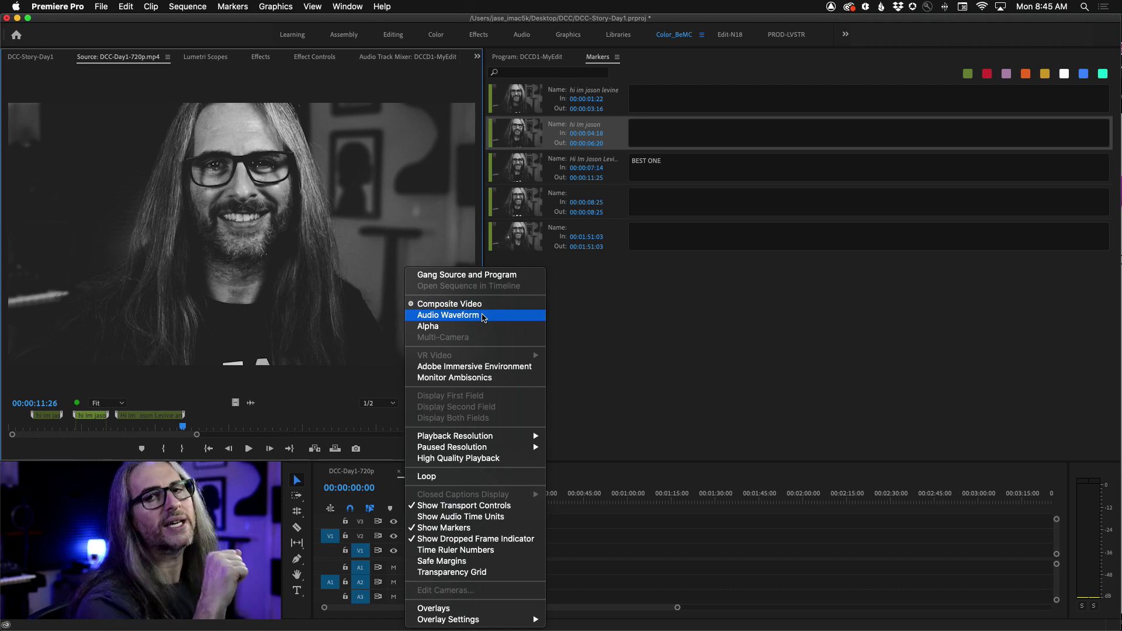
{"action": "left_click", "coordinate": [484, 318]}
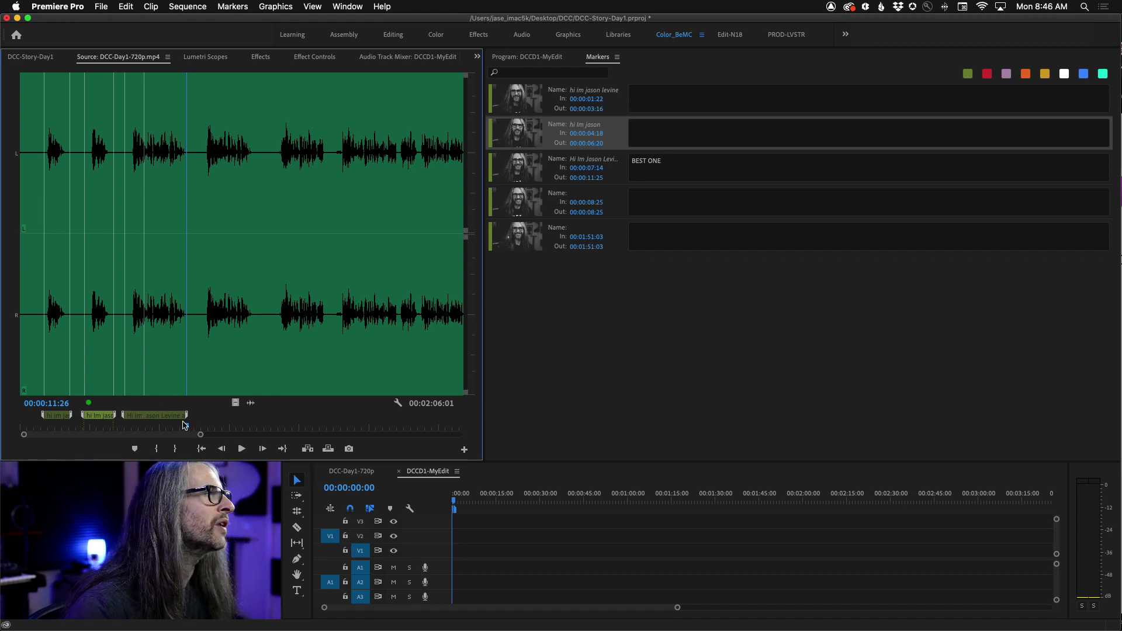
Step: Add a marker at 00:00:13:04 in the source clip, before the next spoken phrase, and extend its out point to 00:00:16:17
{"action": "mouse_move", "coordinate": [183, 426]}
{"action": "left_mouse_down"}
{"action": "mouse_move", "coordinate": [252, 426]}
{"action": "mouse_move", "coordinate": [201, 423]}
{"action": "left_mouse_up"}
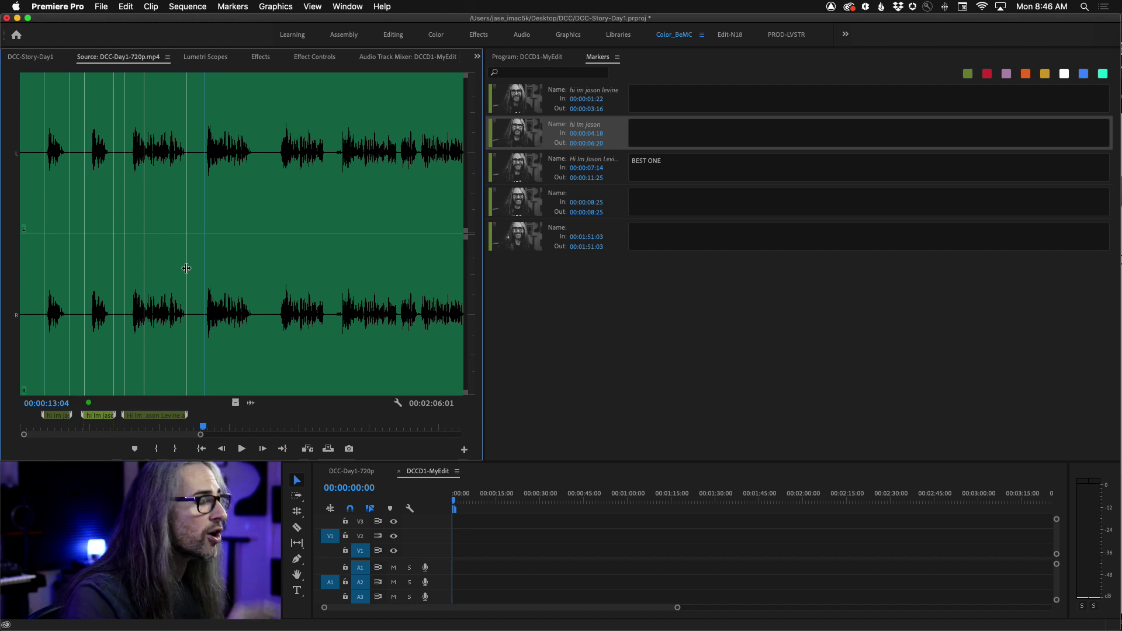
{"action": "key", "text": "="}
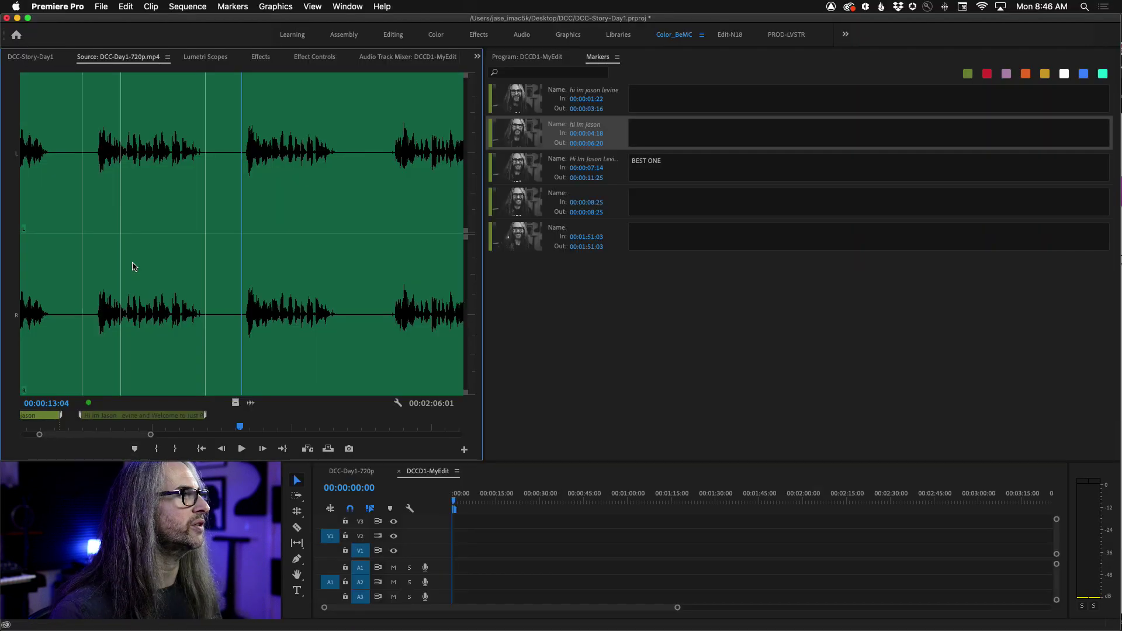
{"action": "left_click", "coordinate": [134, 449]}
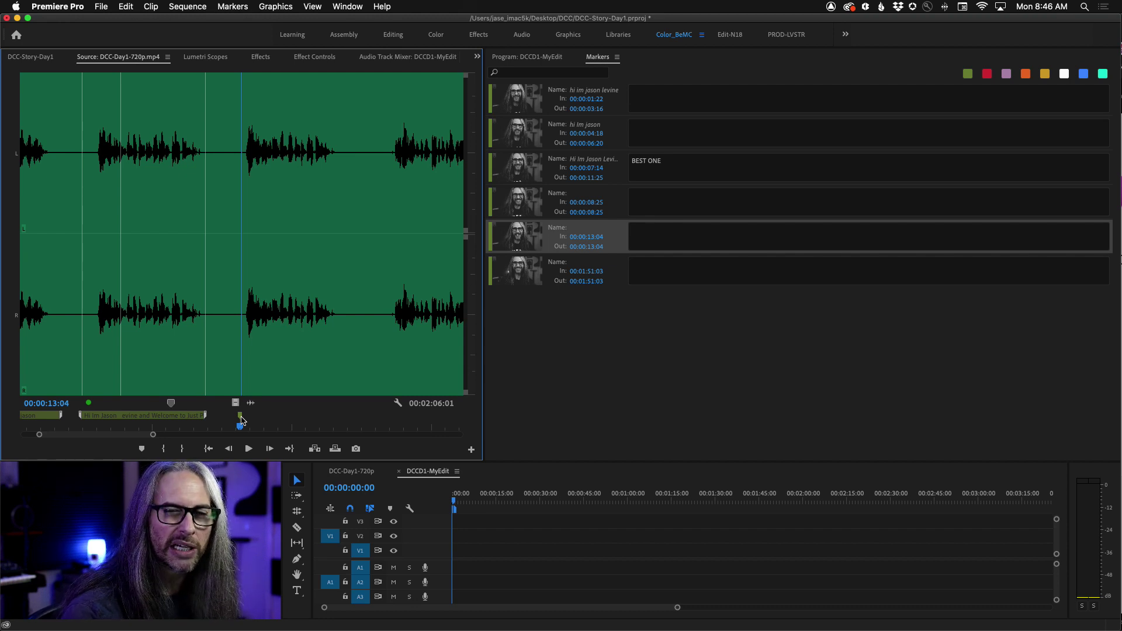
{"action": "left_click_drag", "start_coordinate": [241, 419], "coordinate": [338, 419]}
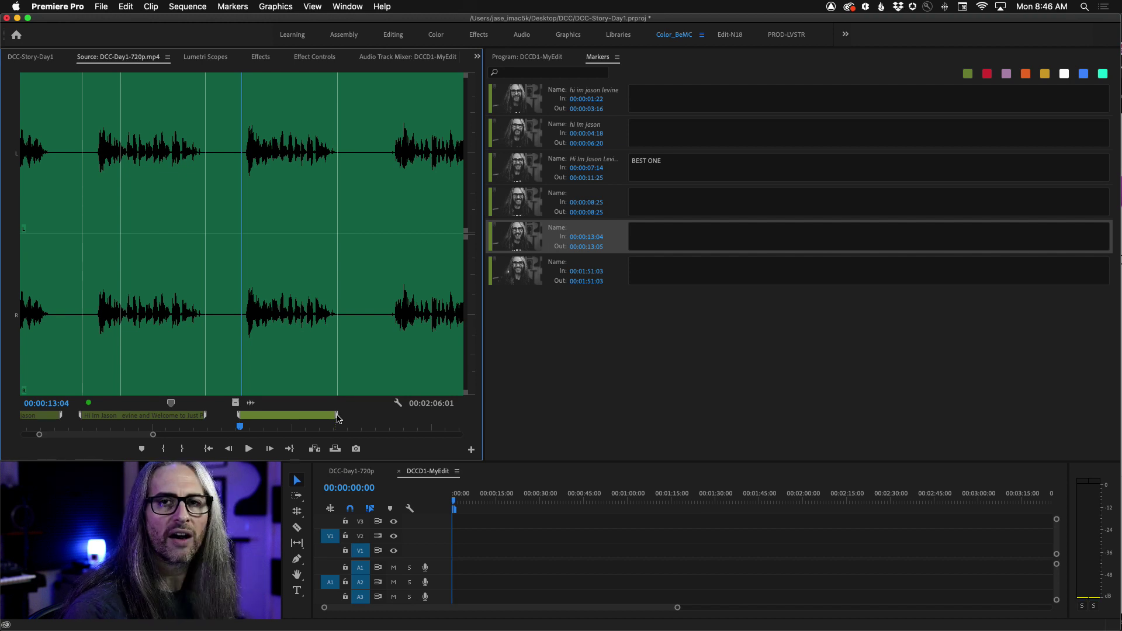
{"action": "left_click_drag", "start_coordinate": [337, 418], "coordinate": [340, 418]}
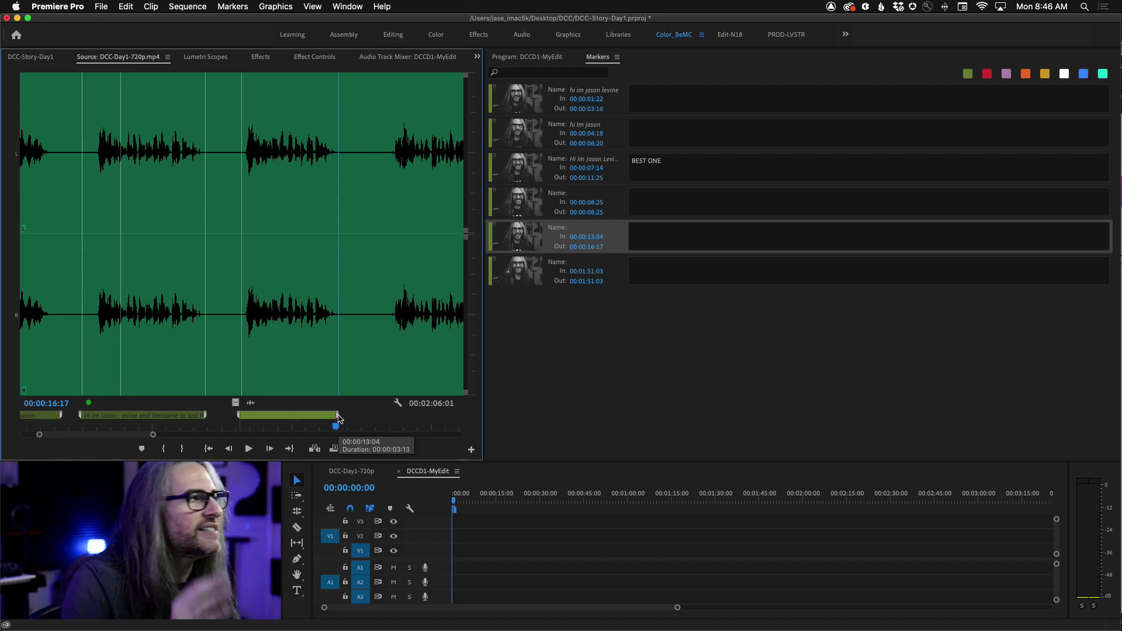
Step: Play the newly marked take from about 00:00:13:06 to check what is said in it
{"action": "left_click", "coordinate": [249, 427]}
{"action": "key", "text": "space"}
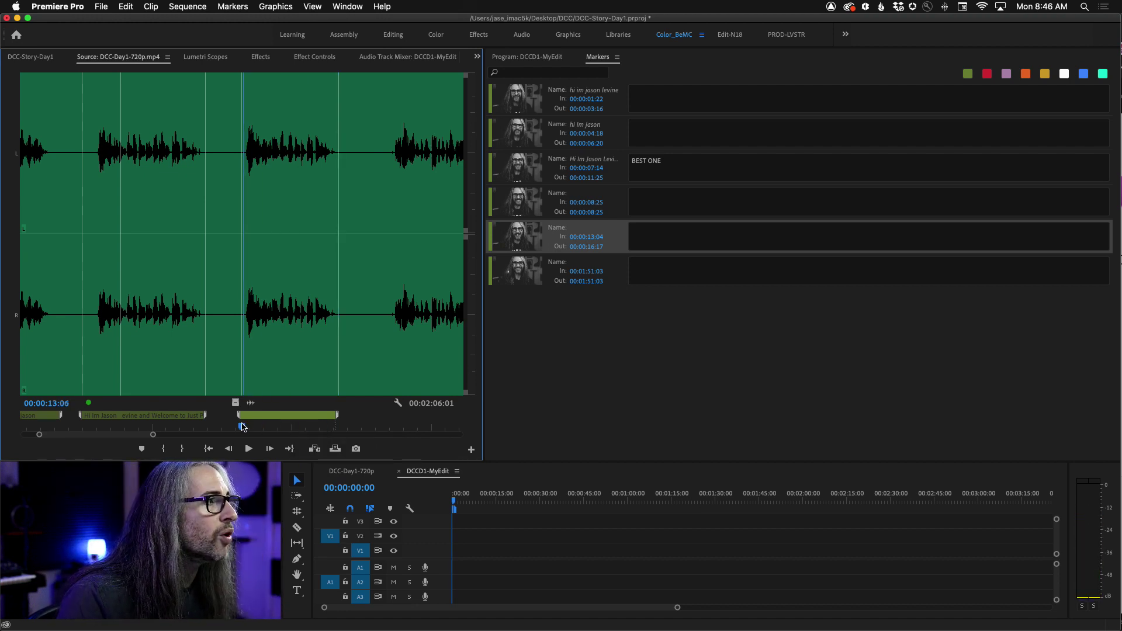
{"action": "key", "text": "space"}
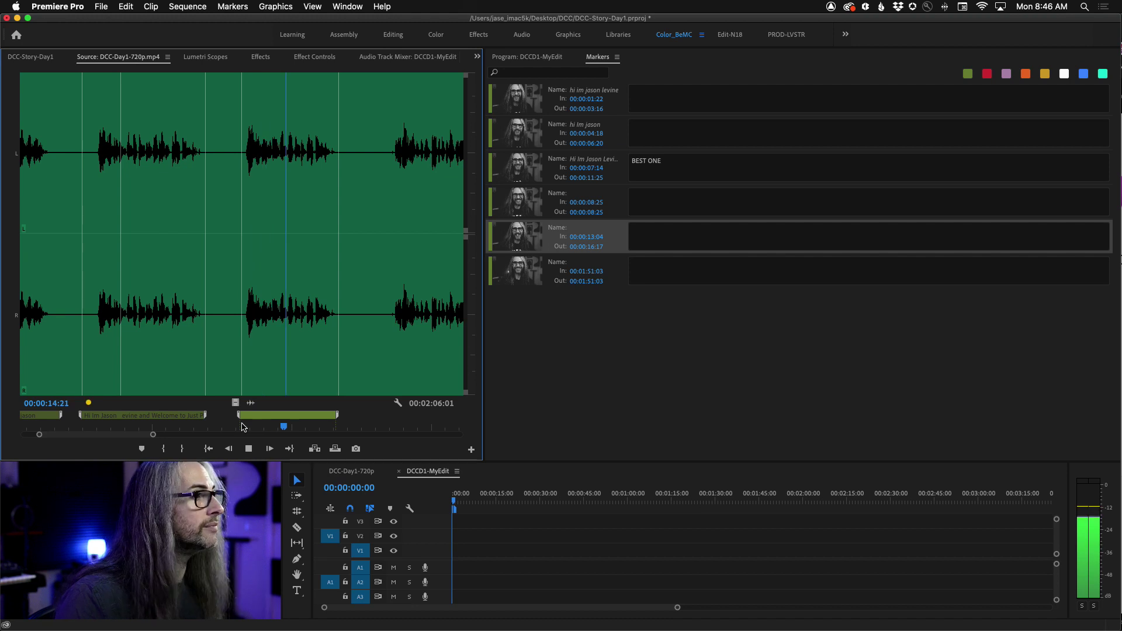
{"action": "key", "text": "space"}
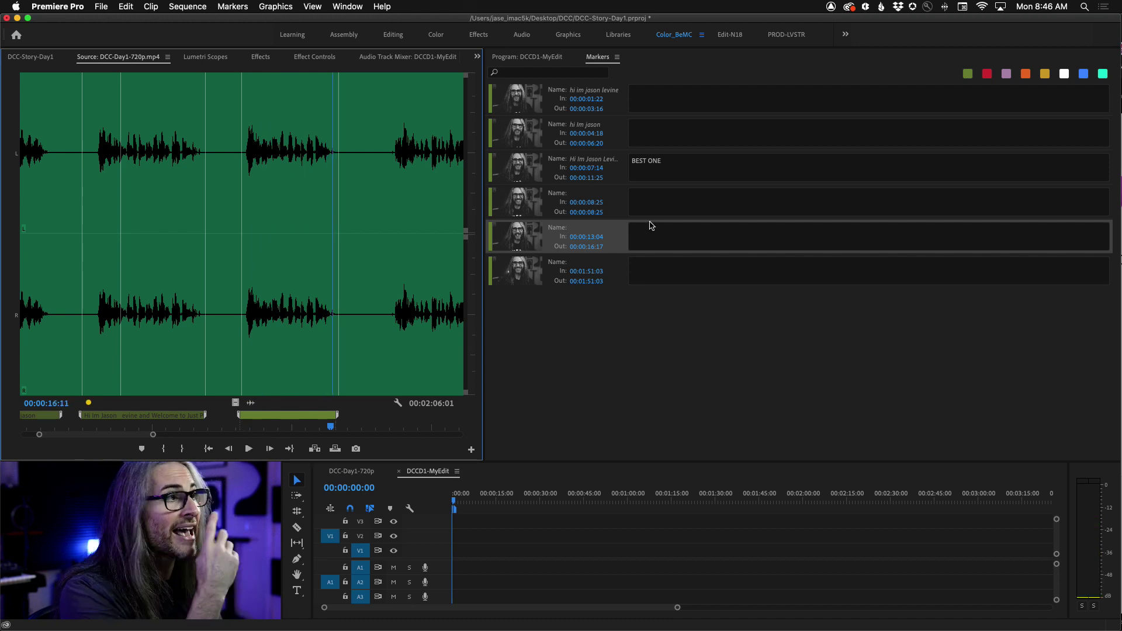
Step: Name the marker at 00:00:08:25 with the speaker's spoken introduction, ending in "and welcome to JPM"
{"action": "left_click", "coordinate": [576, 197]}
{"action": "type", "text": "Hi I"}
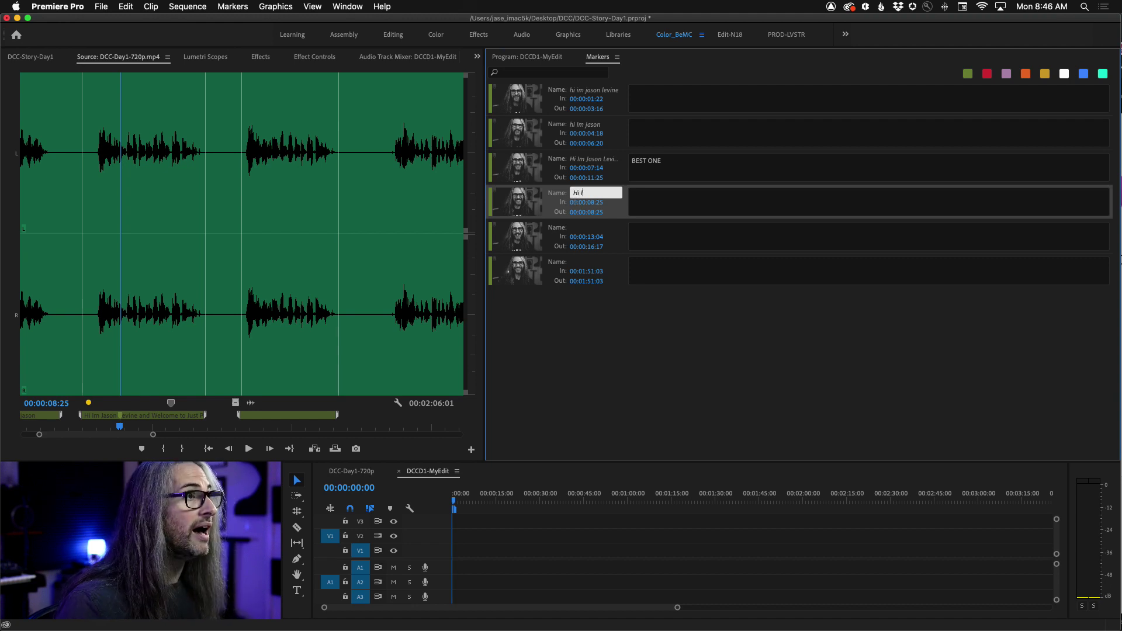
{"action": "type", "text": "'m Jason Levine and welcome to "}
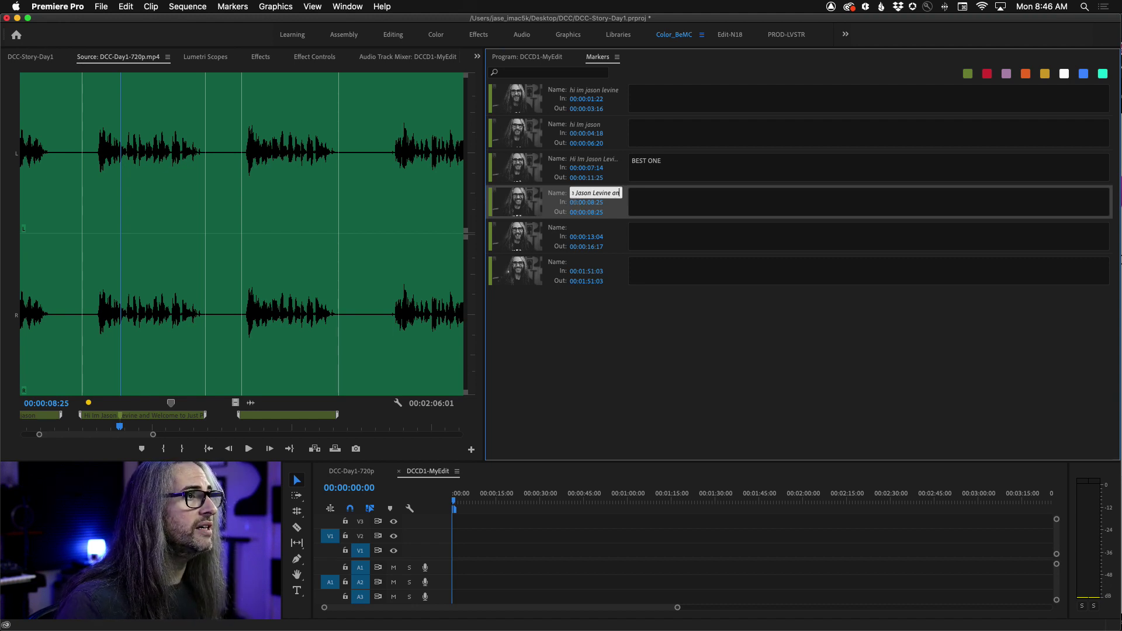
{"action": "type", "text": "JPM"}
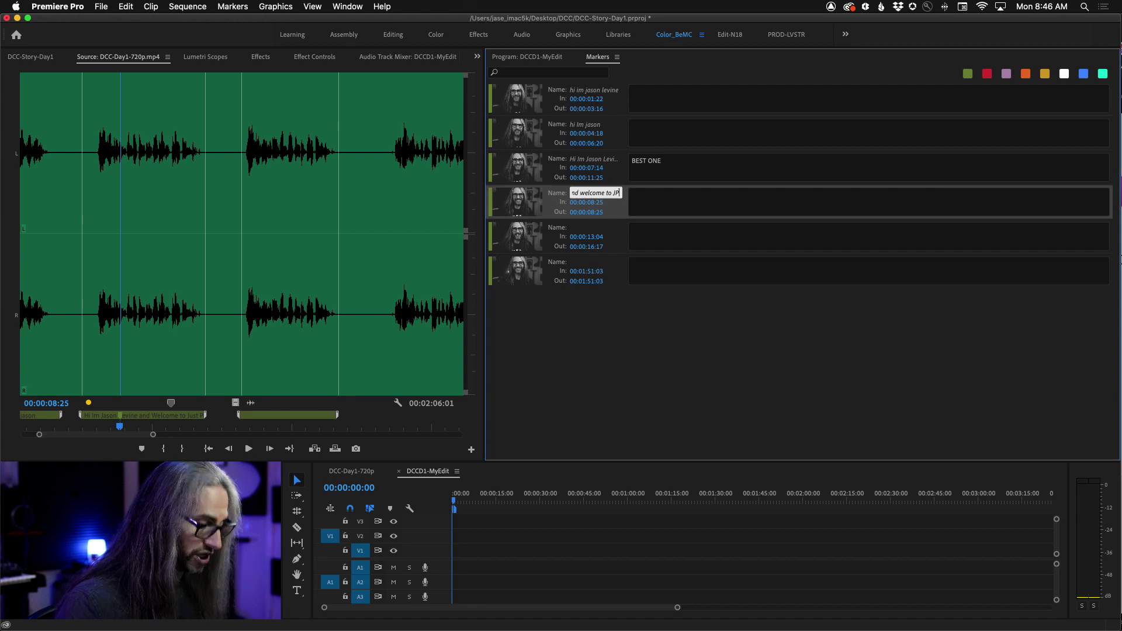
{"action": "left_click", "coordinate": [652, 201]}
{"action": "left_click", "coordinate": [662, 174]}
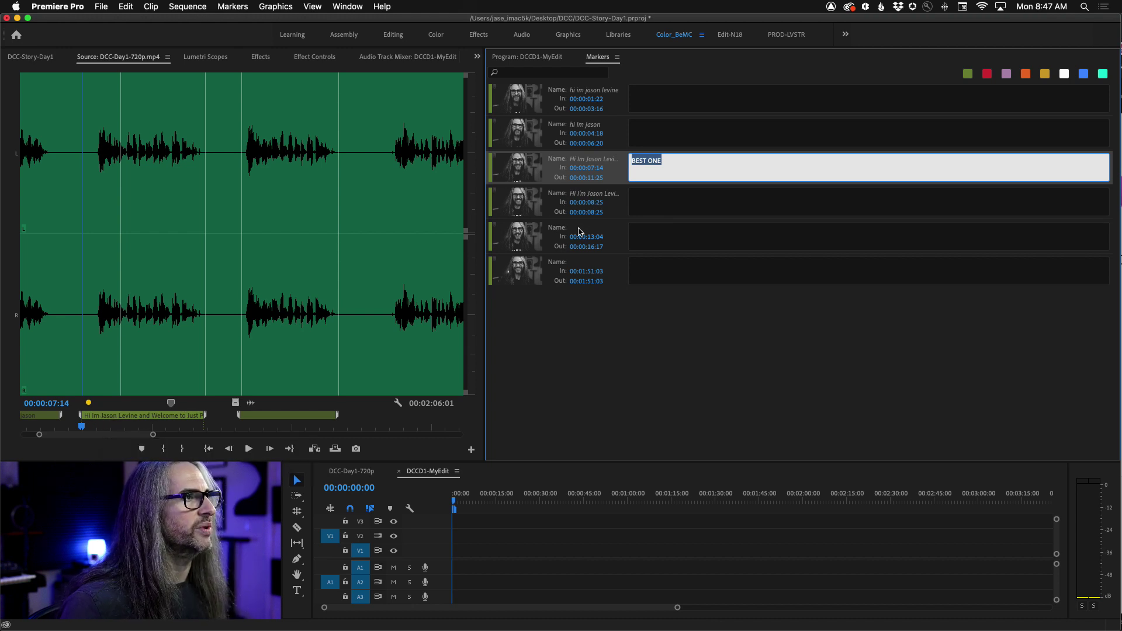
Step: Name the marker at 00:00:13:04 with the speaker's spoken introduction, ending in "and Welcome to JPM"
{"action": "double_click", "coordinate": [255, 419]}
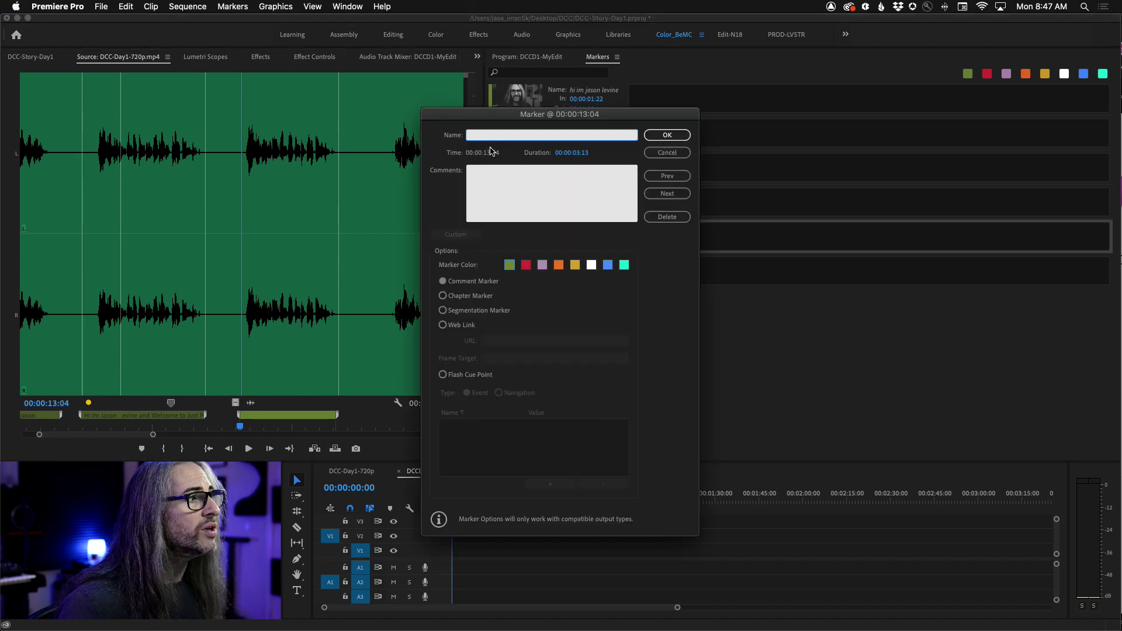
{"action": "type", "text": "Hi I'm Jason Levine and Welcome to"}
{"action": "key", "text": "BackSpace"}
{"action": "key", "text": "BackSpace"}
{"action": "key", "text": "BackSpace"}
{"action": "key", "text": "BackSpace"}
{"action": "key", "text": "BackSpace"}
{"action": "key", "text": "BackSpace"}
{"action": "key", "text": "BackSpace"}
{"action": "key", "text": "BackSpace"}
{"action": "type", "text": "JPM"}
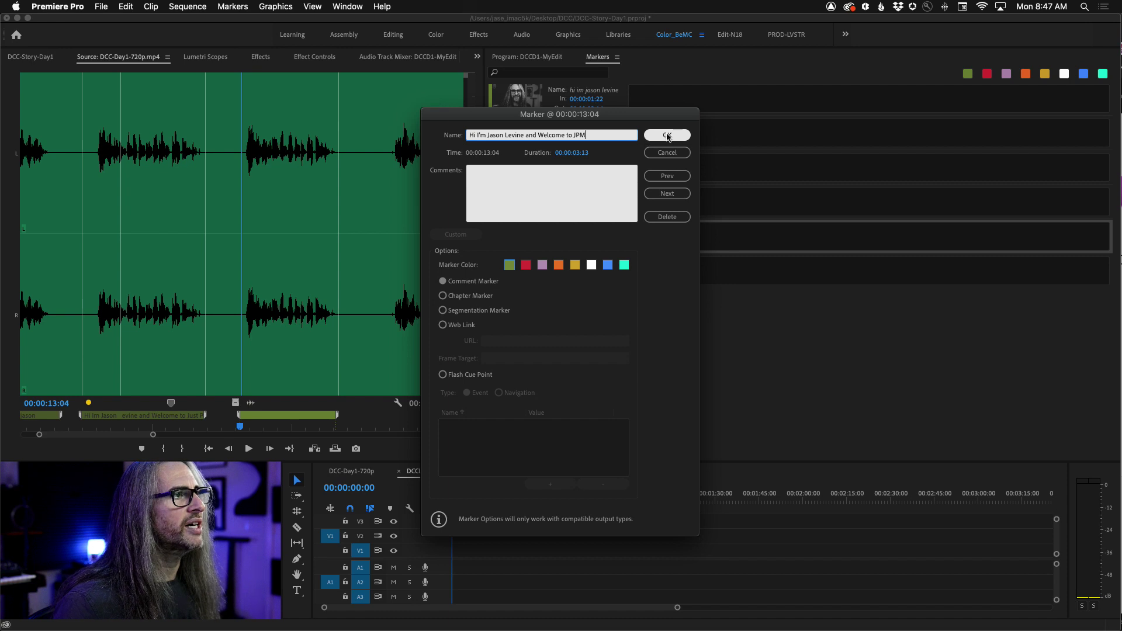
Step: Colour the marker at 00:00:13:04 red and give it the comment "Good, short and sweet"
{"action": "left_click", "coordinate": [524, 266]}
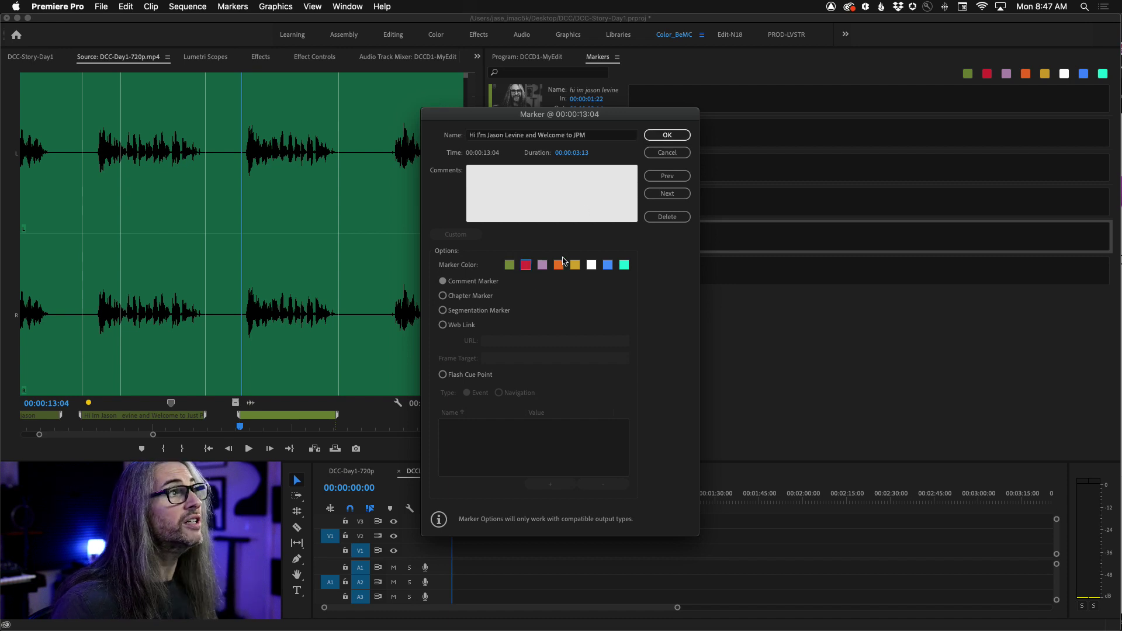
{"action": "left_click", "coordinate": [664, 136]}
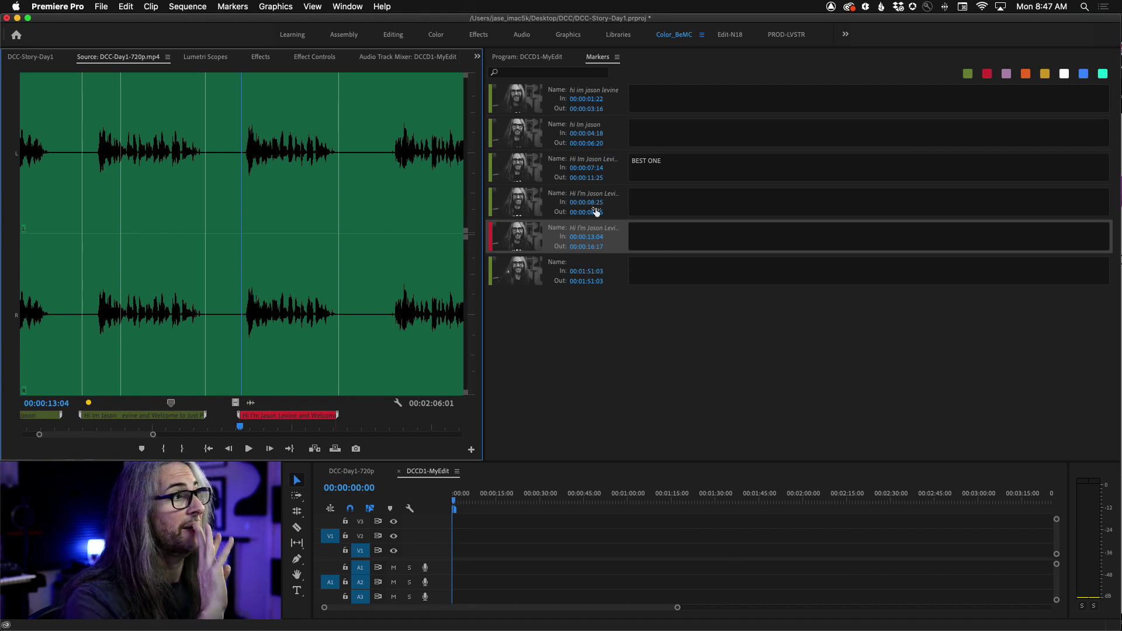
{"action": "left_click", "coordinate": [669, 227]}
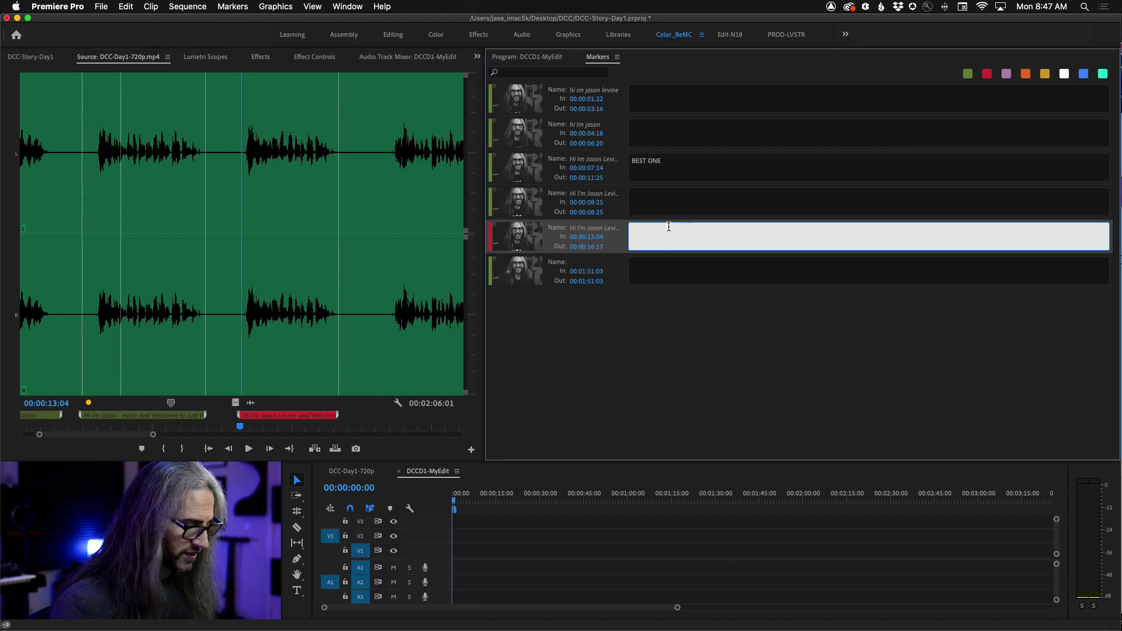
{"action": "type", "text": "Good, short and sweet"}
Step: Add a marker at 00:00:18:13 in the source clip, before the next spoken phrase, and extend its out point to 00:00:21:20
{"action": "left_click", "coordinate": [361, 421]}
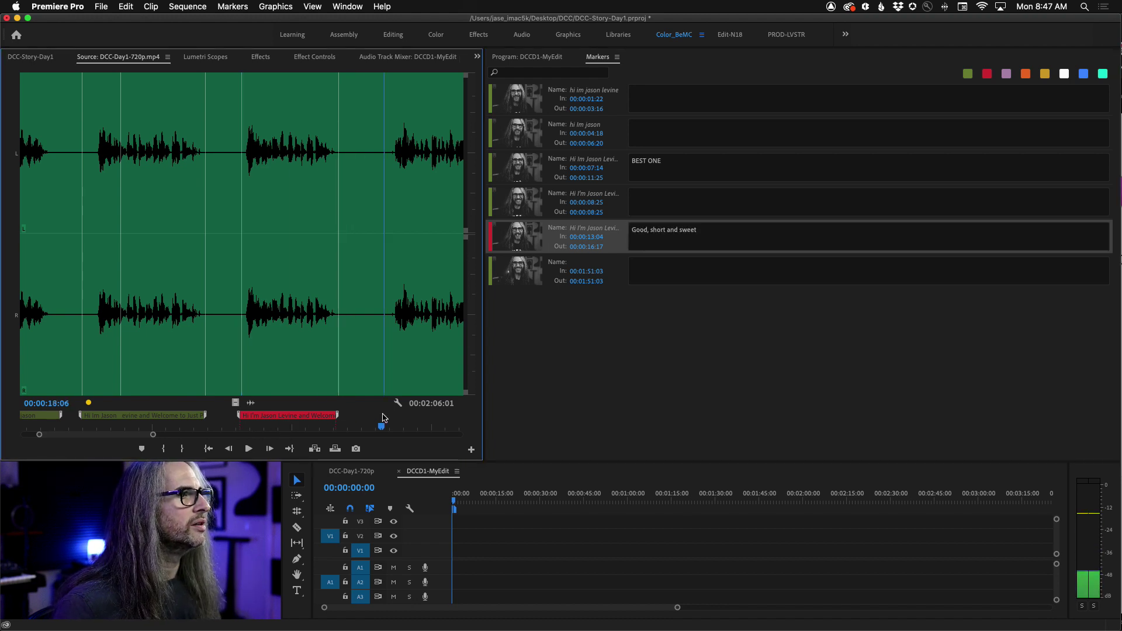
{"action": "scroll", "coordinate": [129, 440], "scroll_direction": "right", "scroll_amount": 10}
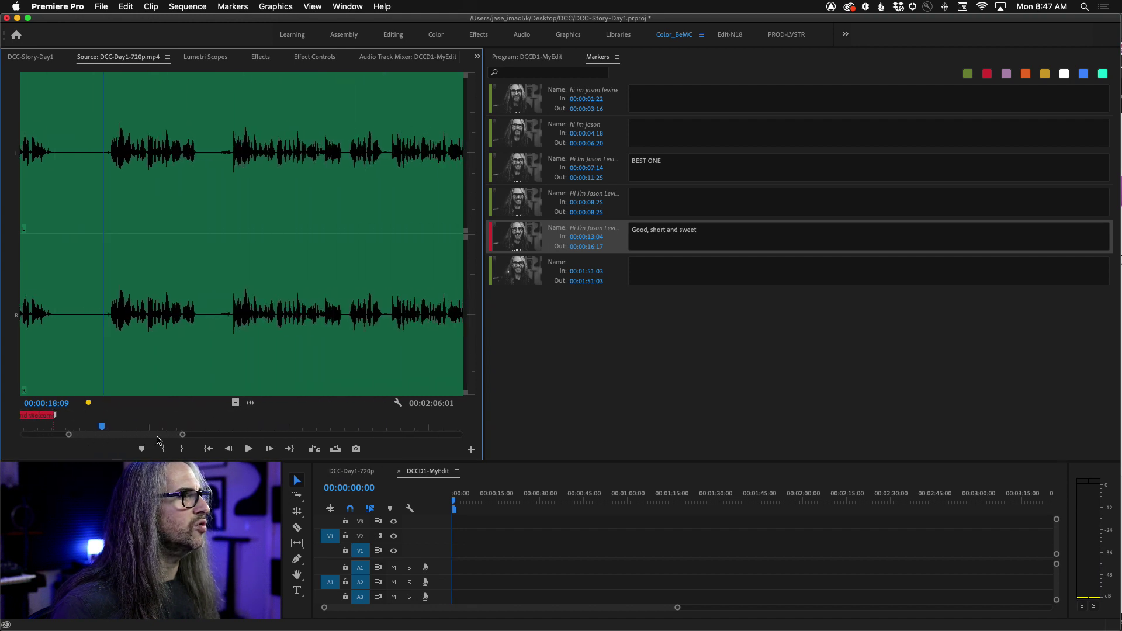
{"action": "left_click_drag", "start_coordinate": [61, 427], "coordinate": [65, 427]}
{"action": "key", "text": "m"}
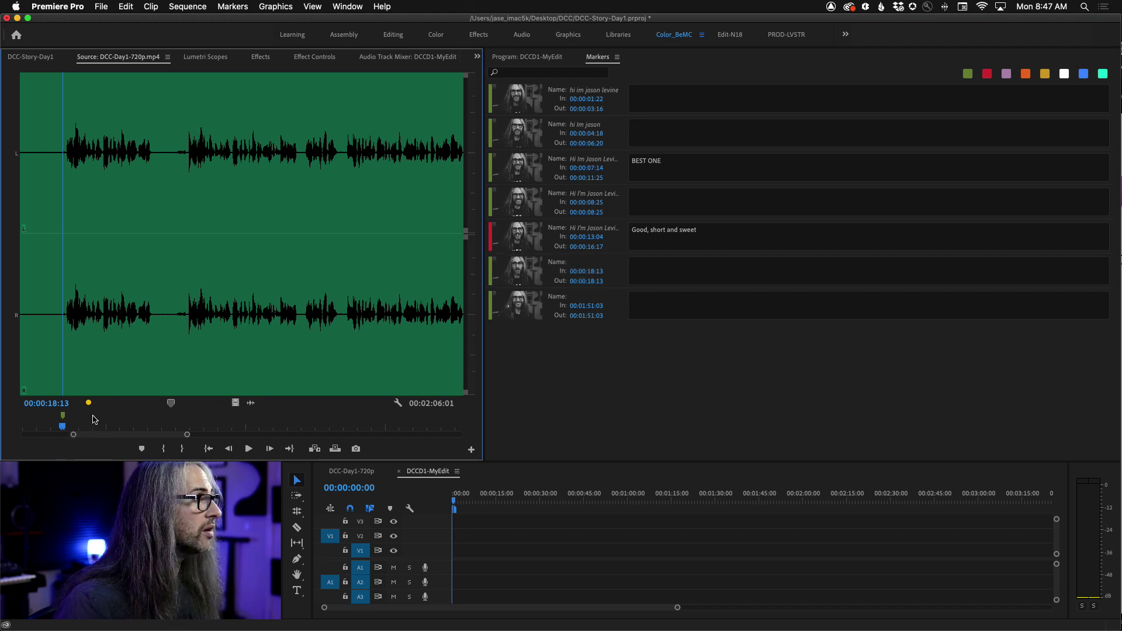
{"action": "mouse_move", "coordinate": [63, 415]}
{"action": "left_mouse_down"}
{"action": "mouse_move", "coordinate": [156, 419]}
{"action": "mouse_move", "coordinate": [70, 430]}
{"action": "left_mouse_up"}
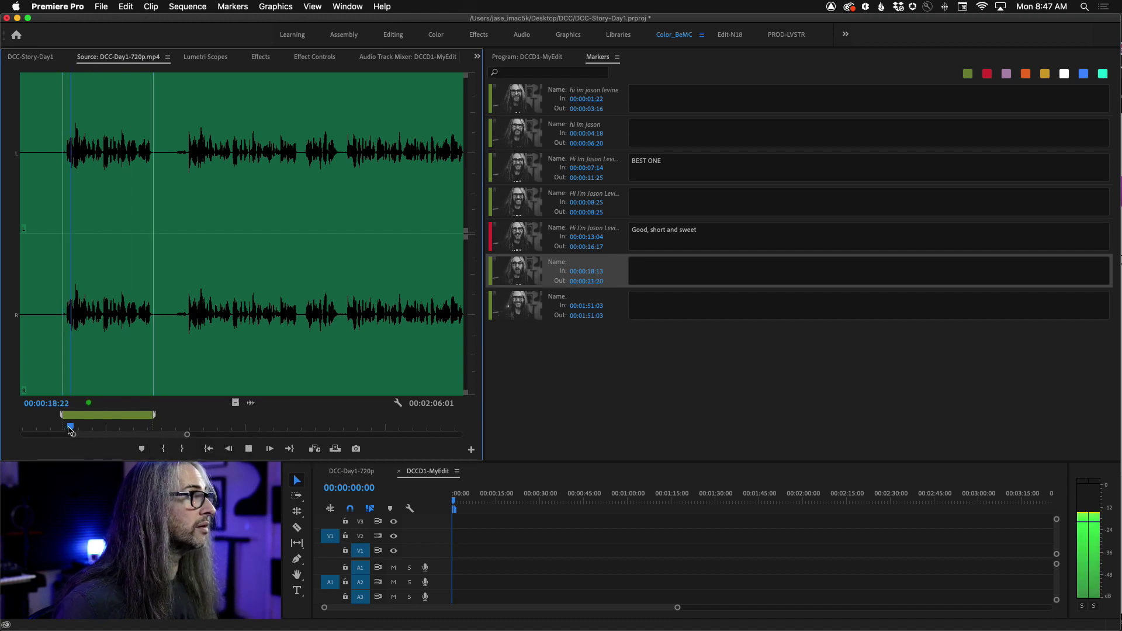
Step: Play the take at 00:00:18:13 and name its marker "On this channel, we're going to be featuring all types of.."
{"action": "key", "text": "space"}
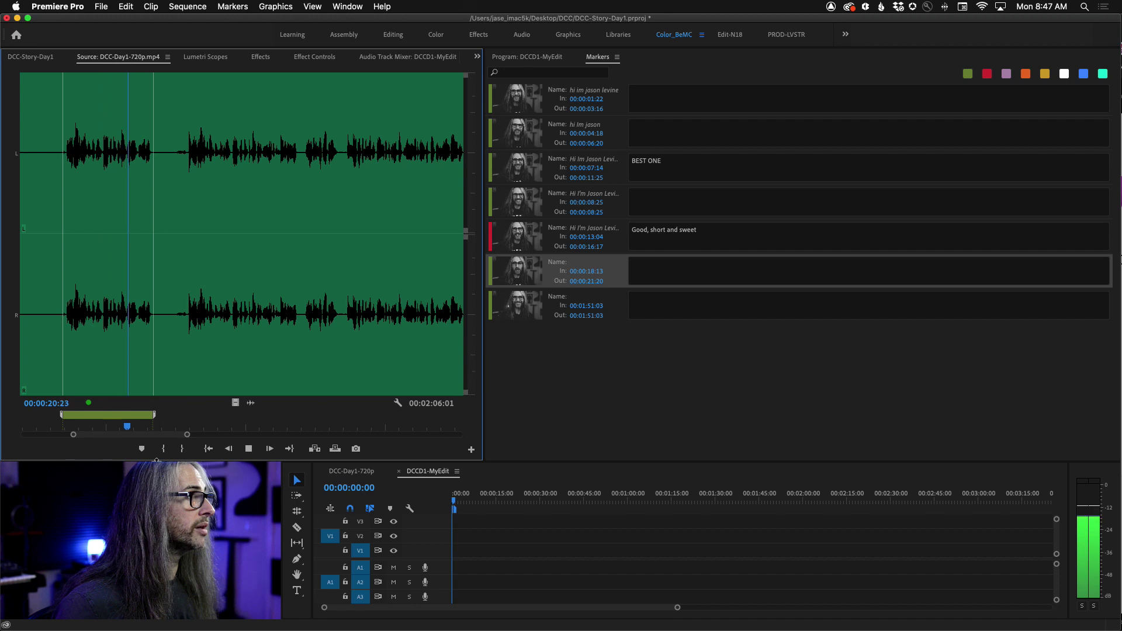
{"action": "key", "text": "space"}
{"action": "double_click", "coordinate": [121, 418]}
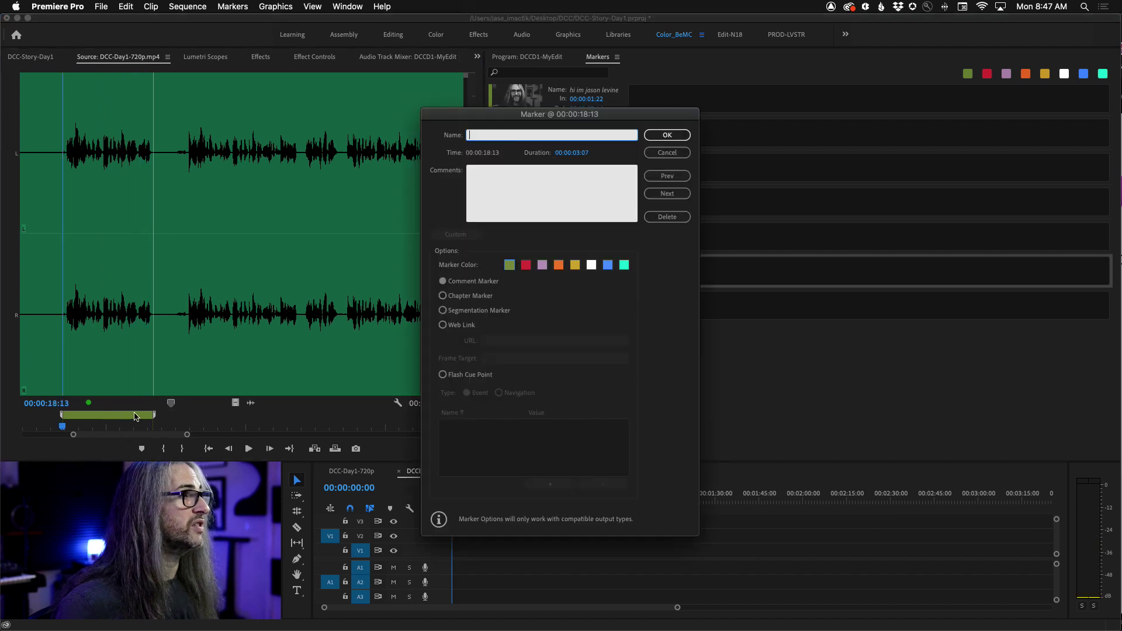
{"action": "type", "text": "On thi"}
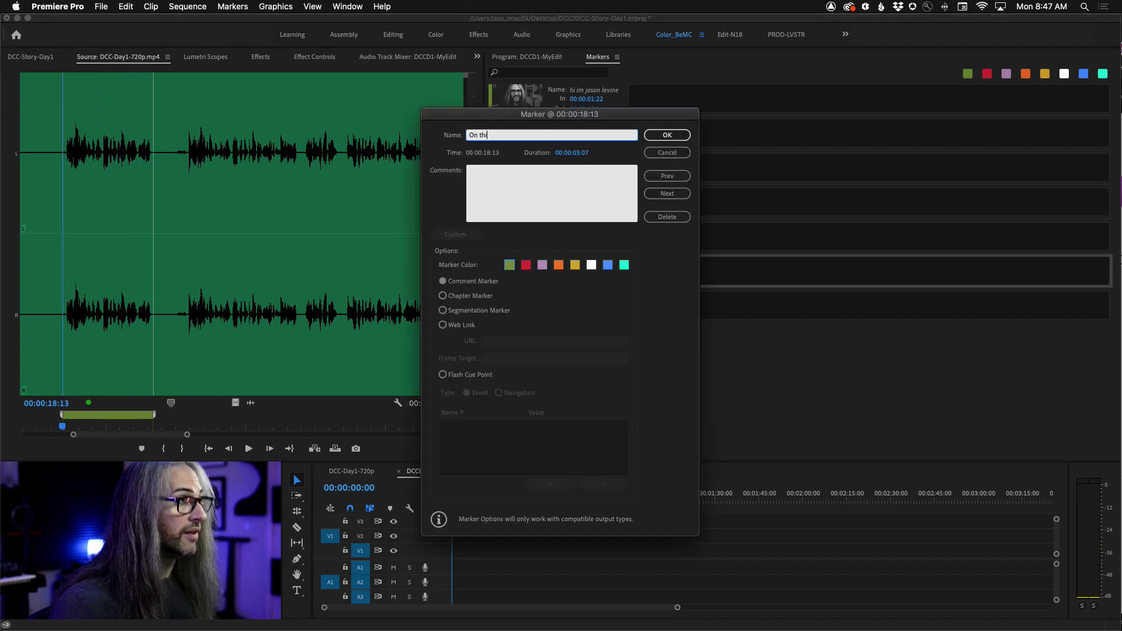
{"action": "type", "text": "s channel, we're going to be featuring all types of.."}
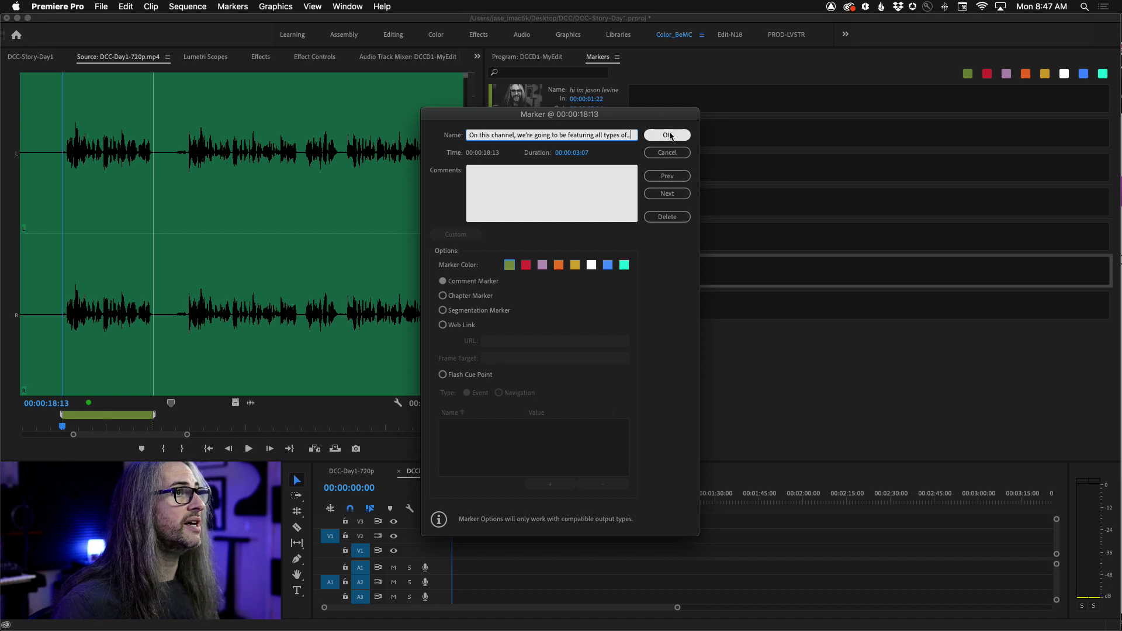
{"action": "left_click", "coordinate": [666, 135]}
Step: Comment the marker at 00:00:18:13 as "FALSE START"
{"action": "left_click", "coordinate": [688, 270]}
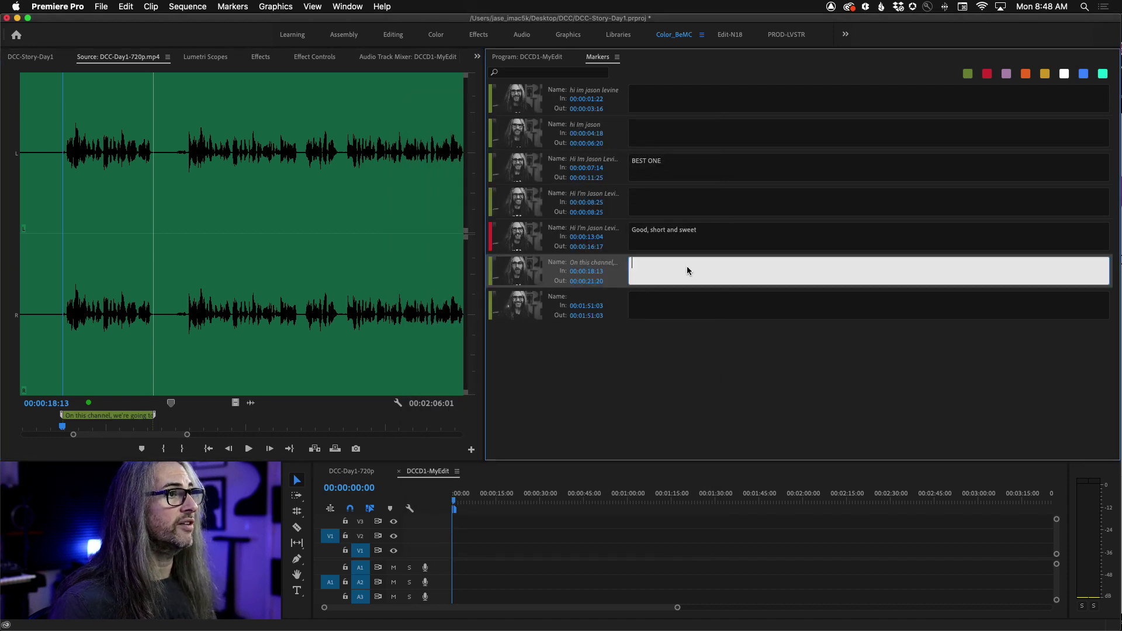
{"action": "type", "text": "F"}
{"action": "type", "text": "LASTE"}
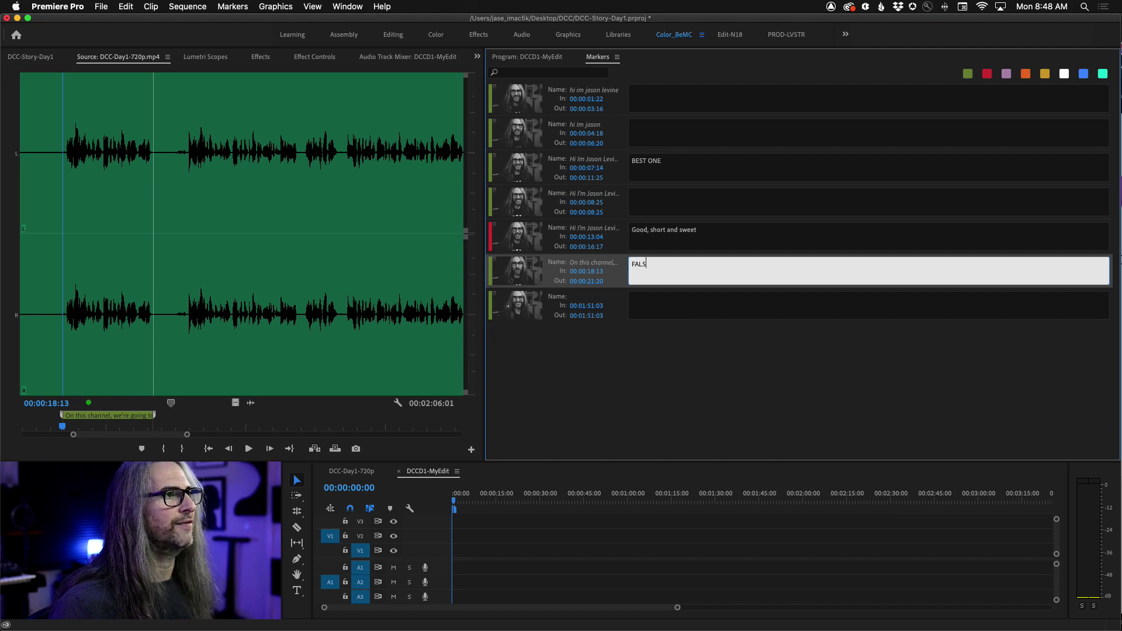
{"action": "left_click", "coordinate": [727, 306]}
{"action": "left_click", "coordinate": [694, 268]}
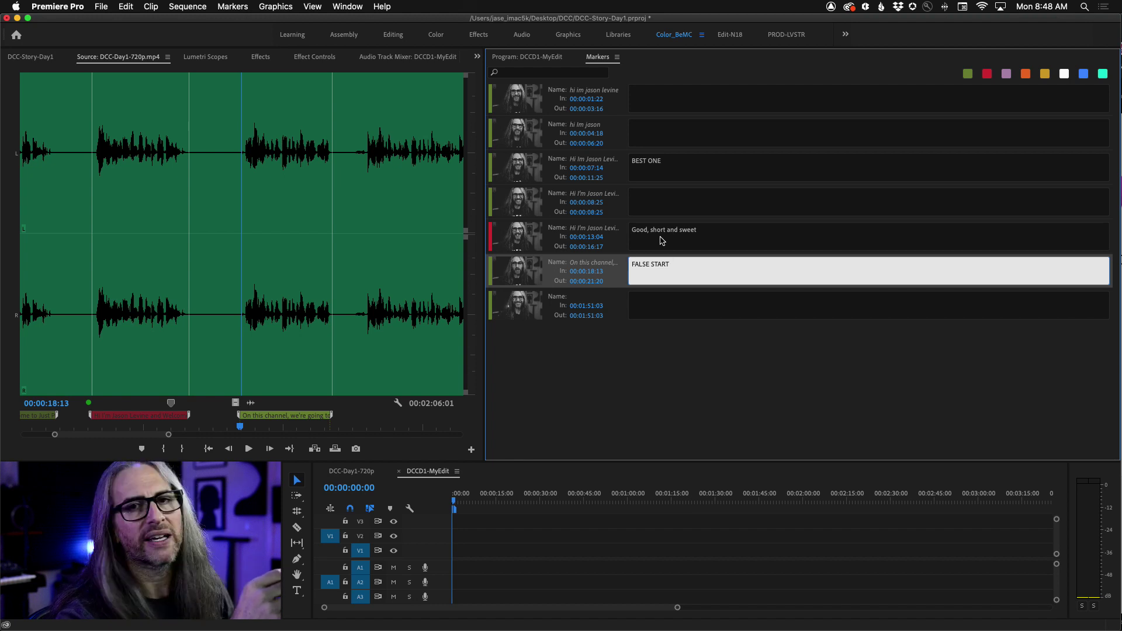
Step: Search the markers for "best", then clear the search to list all markers again
{"action": "left_click", "coordinate": [550, 71]}
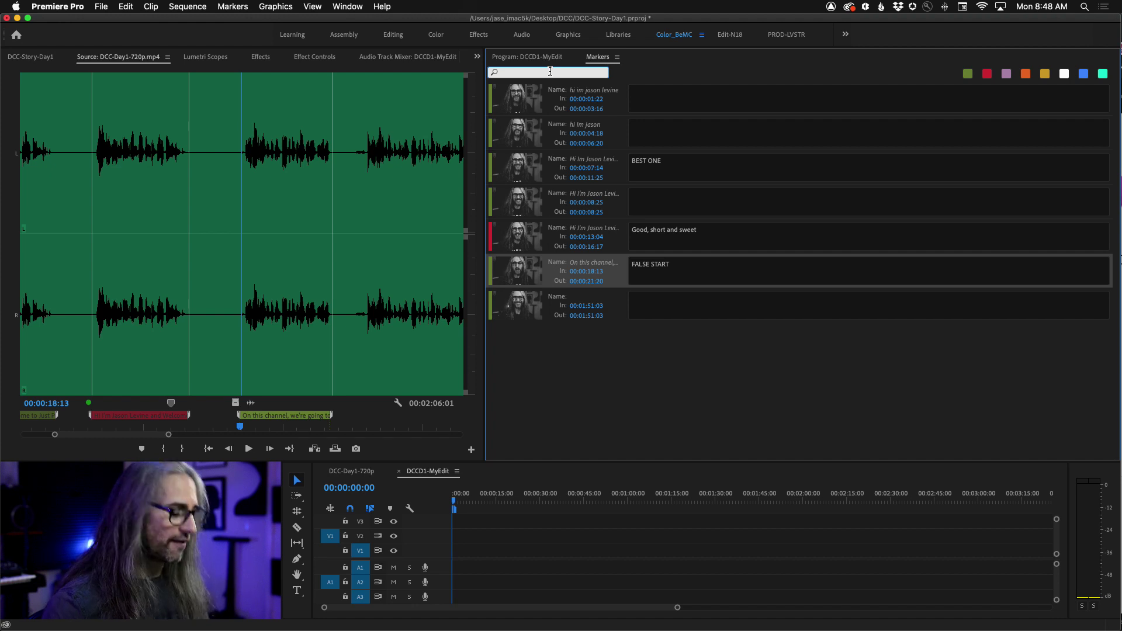
{"action": "type", "text": "best"}
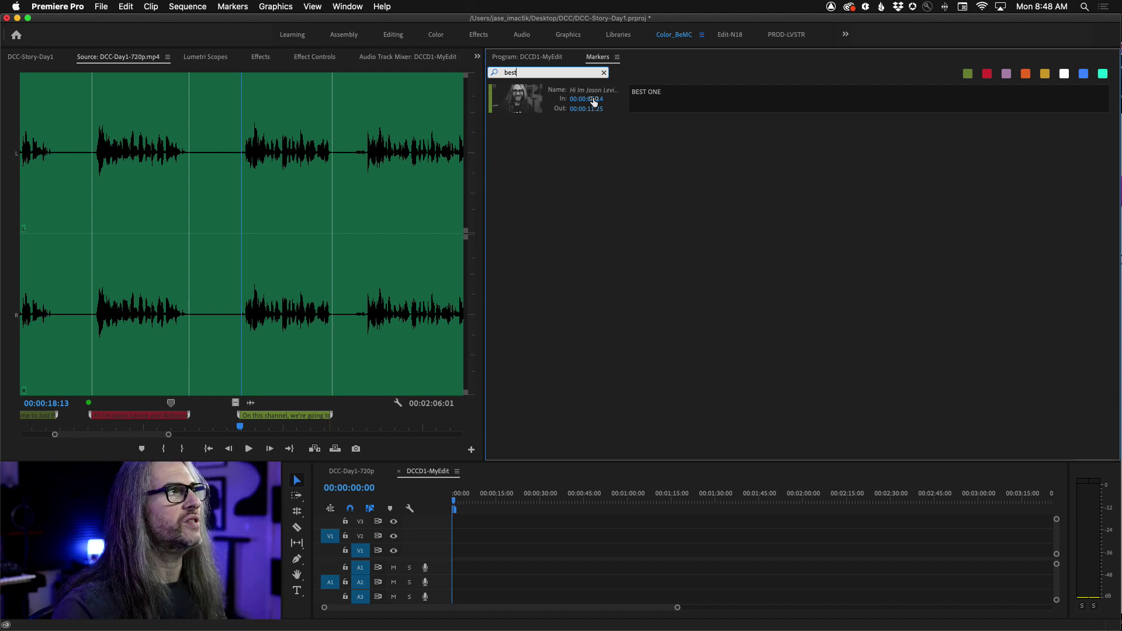
{"action": "left_click", "coordinate": [604, 74]}
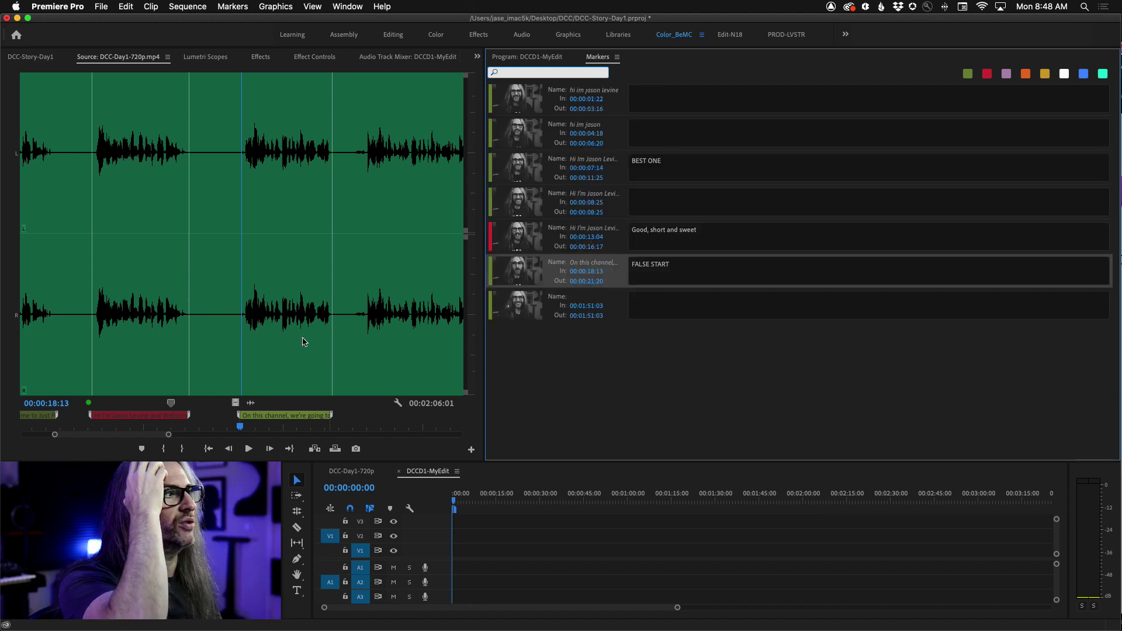
Step: Park the source playhead at 00:00:22:08, in the pause just before the next spoken phrase
{"action": "left_click", "coordinate": [237, 427]}
{"action": "mouse_move", "coordinate": [237, 427]}
{"action": "left_mouse_down"}
{"action": "mouse_move", "coordinate": [371, 426]}
{"action": "mouse_move", "coordinate": [360, 425]}
{"action": "left_mouse_up"}
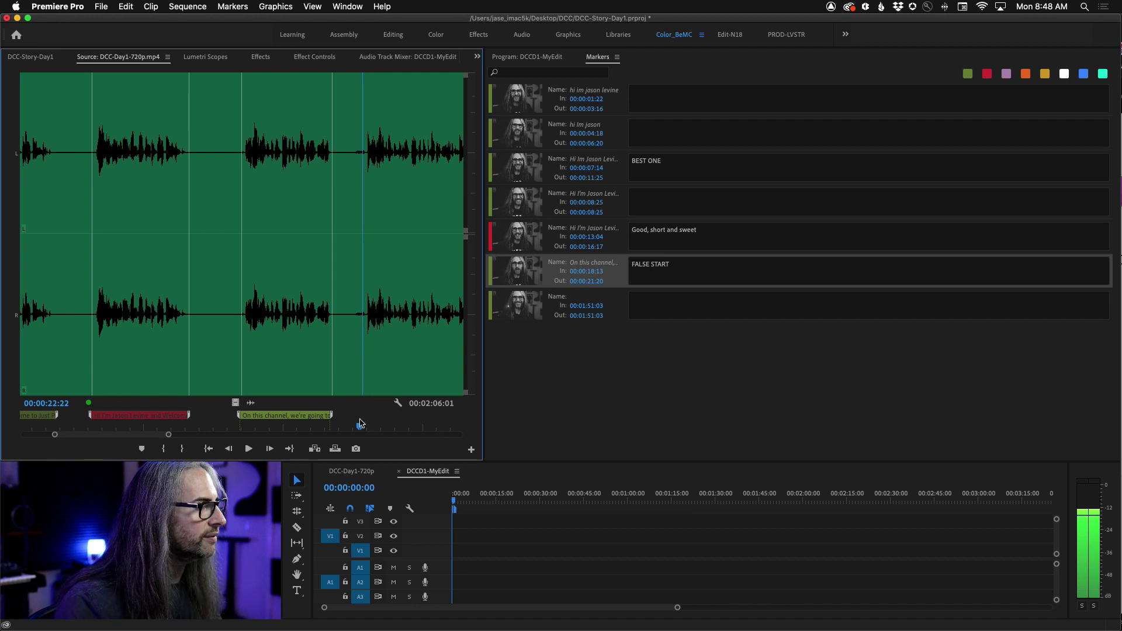
{"action": "key", "text": "minus"}
{"action": "key", "text": "Left"}
{"action": "key", "text": "Left"}
{"action": "key", "text": "Left"}
{"action": "key", "text": "Left"}
{"action": "key", "text": "Left"}
{"action": "key", "text": "Left"}
{"action": "key", "text": "Left"}
{"action": "key", "text": "Left"}
{"action": "key", "text": "Left"}
{"action": "key", "text": "Left"}
{"action": "key", "text": "Left"}
{"action": "key", "text": "Left"}
{"action": "key", "text": "Left"}
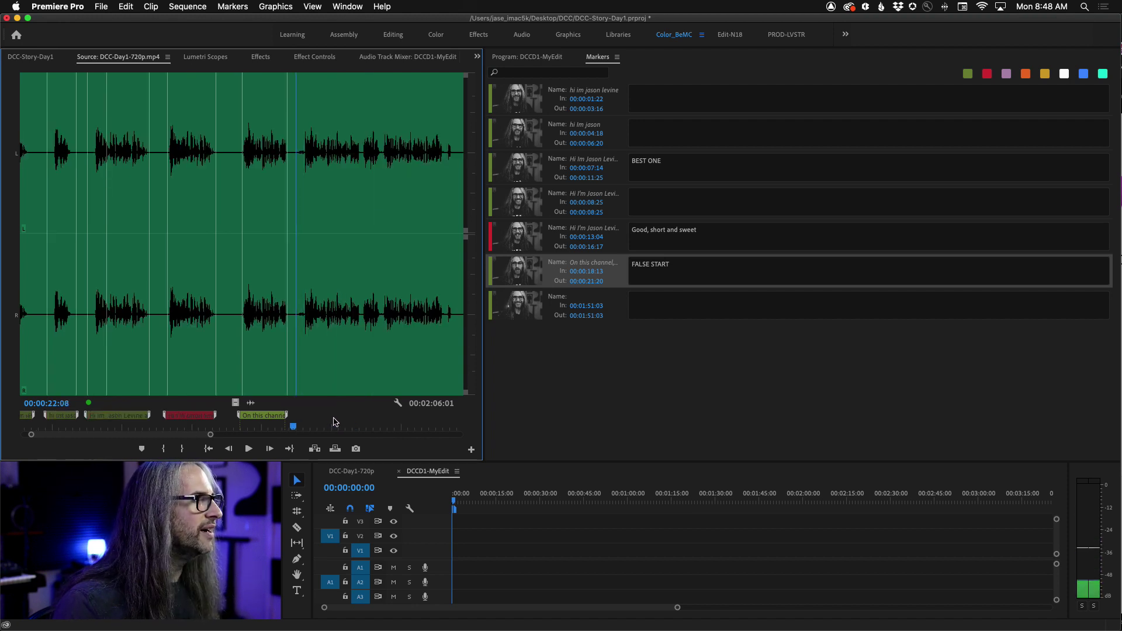
{"action": "left_click_drag", "start_coordinate": [184, 435], "coordinate": [218, 437]}
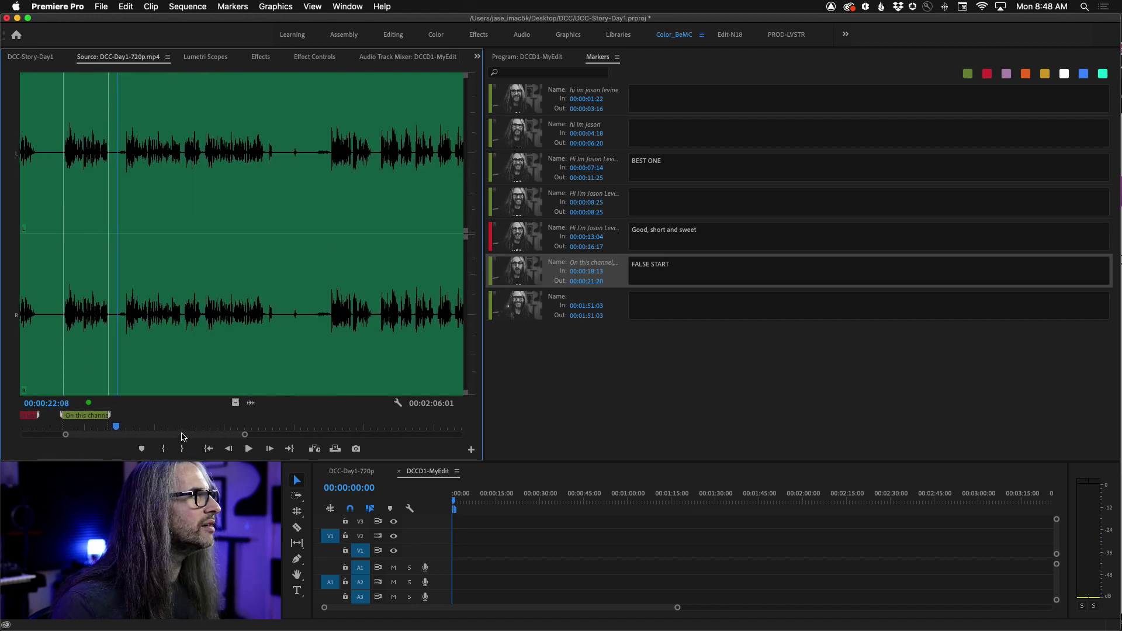
Step: Play the next phrase and mark it in the source clip with a marker from 00:00:22:12 to 00:00:26:25
{"action": "key", "text": "space"}
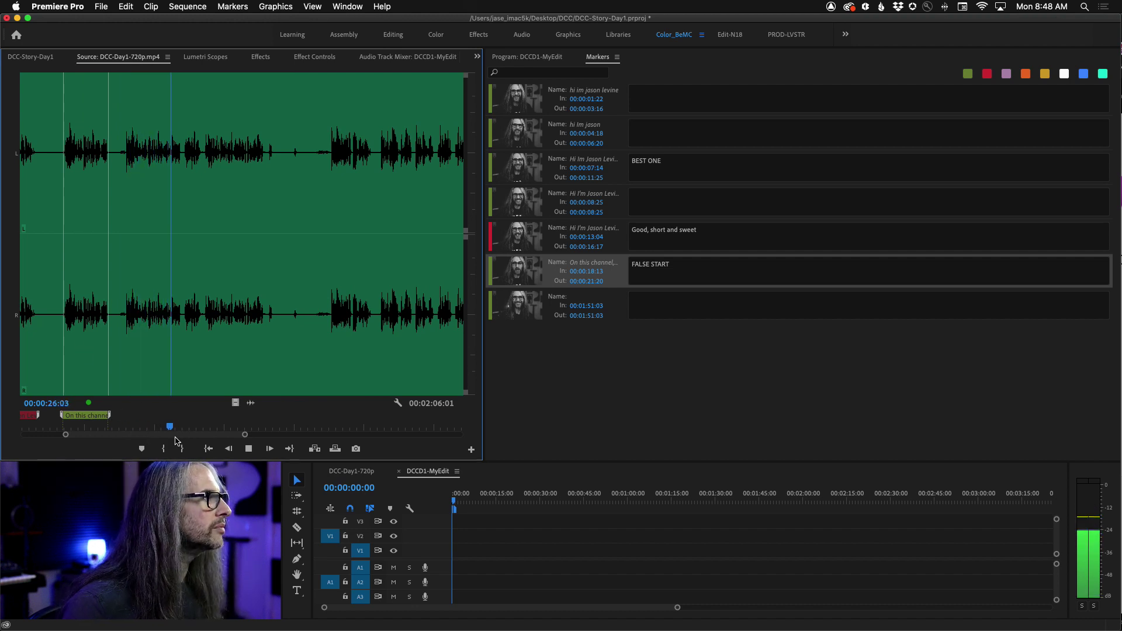
{"action": "key", "text": "space"}
{"action": "mouse_move", "coordinate": [185, 430]}
{"action": "left_mouse_down"}
{"action": "mouse_move", "coordinate": [120, 421]}
{"action": "mouse_move", "coordinate": [182, 425]}
{"action": "left_mouse_up"}
{"action": "key", "text": "m"}
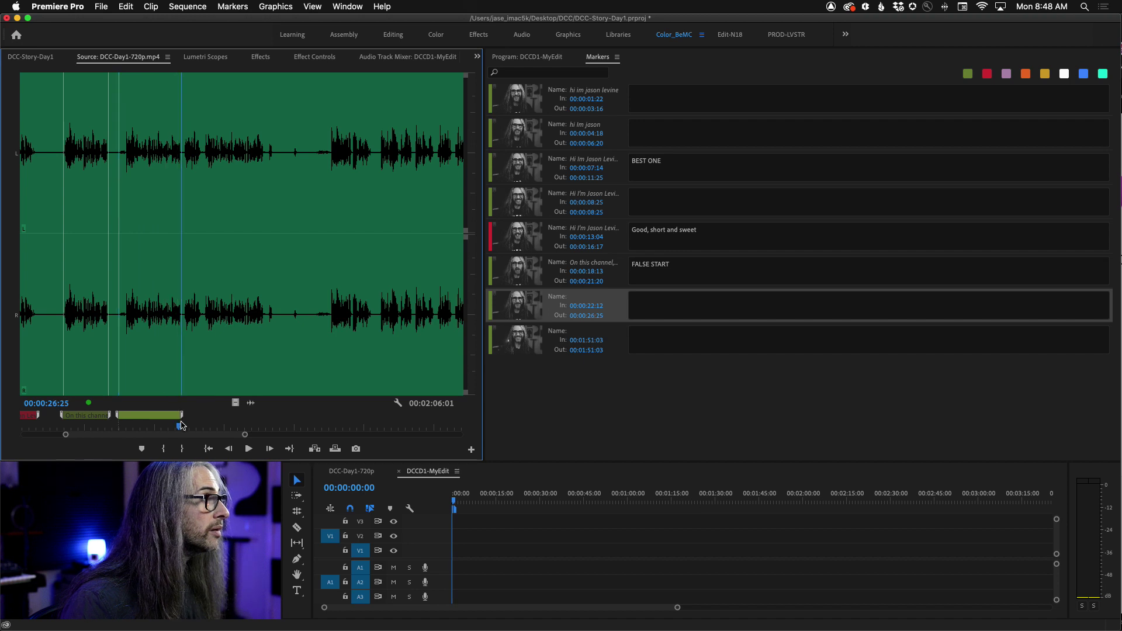
Step: Name the marker at 00:00:22:12 "On this channel we're going to be feat...musical perf"
{"action": "double_click", "coordinate": [150, 418]}
{"action": "type", "text": "On this channel we're"}
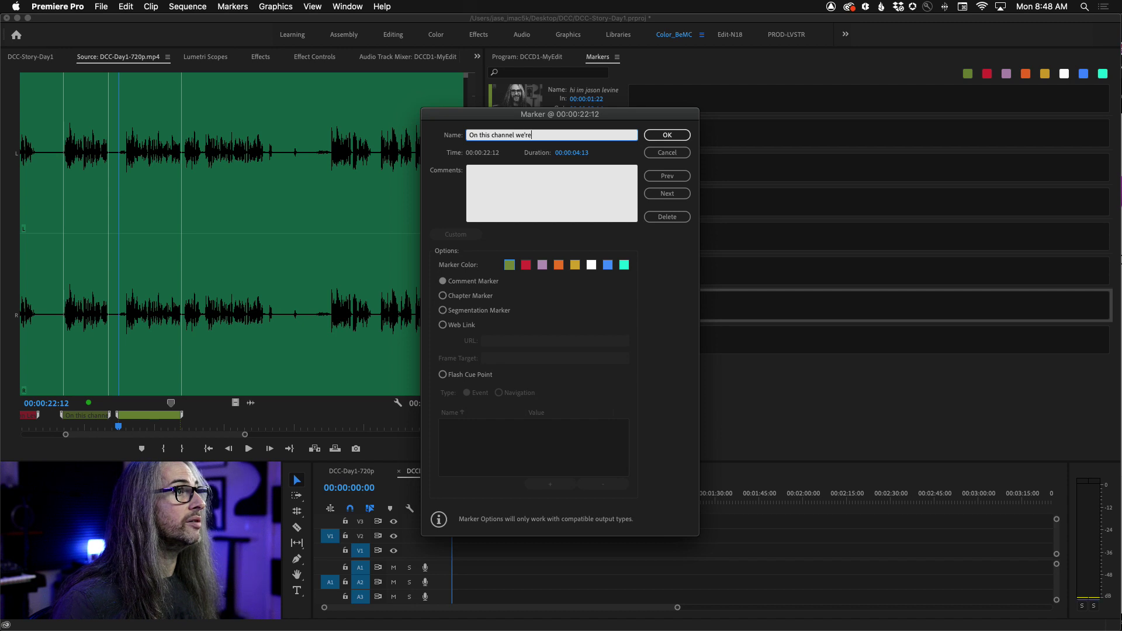
{"action": "type", "text": " going to be feat...musical perf"}
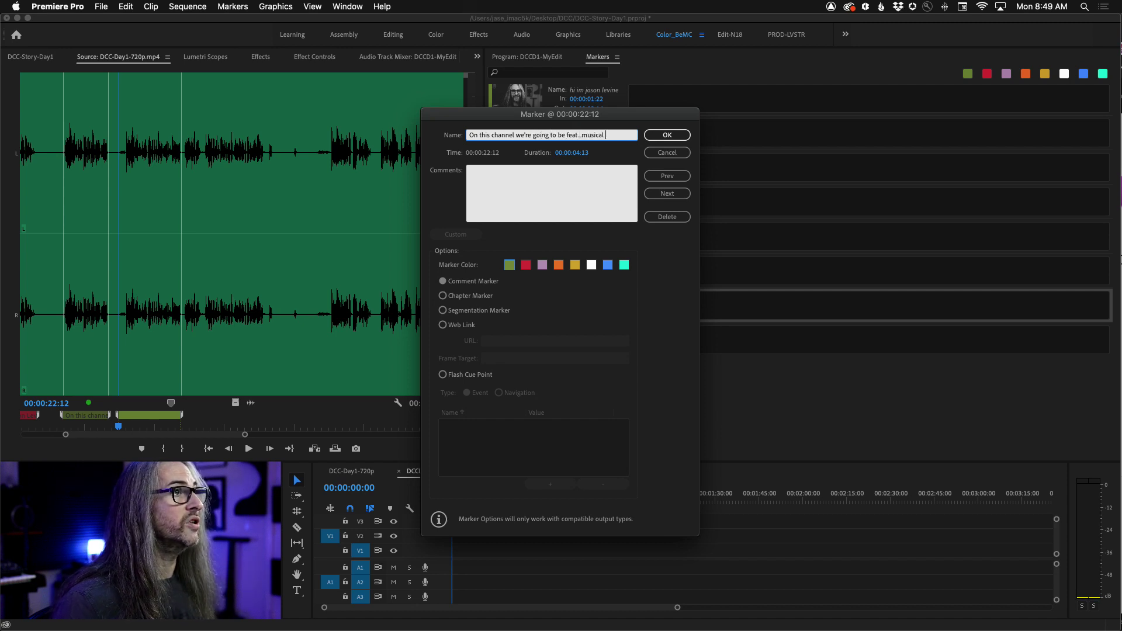
Step: Colour the marker at 00:00:22:12 purple and give it the comment "BEST"
{"action": "left_click", "coordinate": [542, 266]}
{"action": "left_click", "coordinate": [678, 138]}
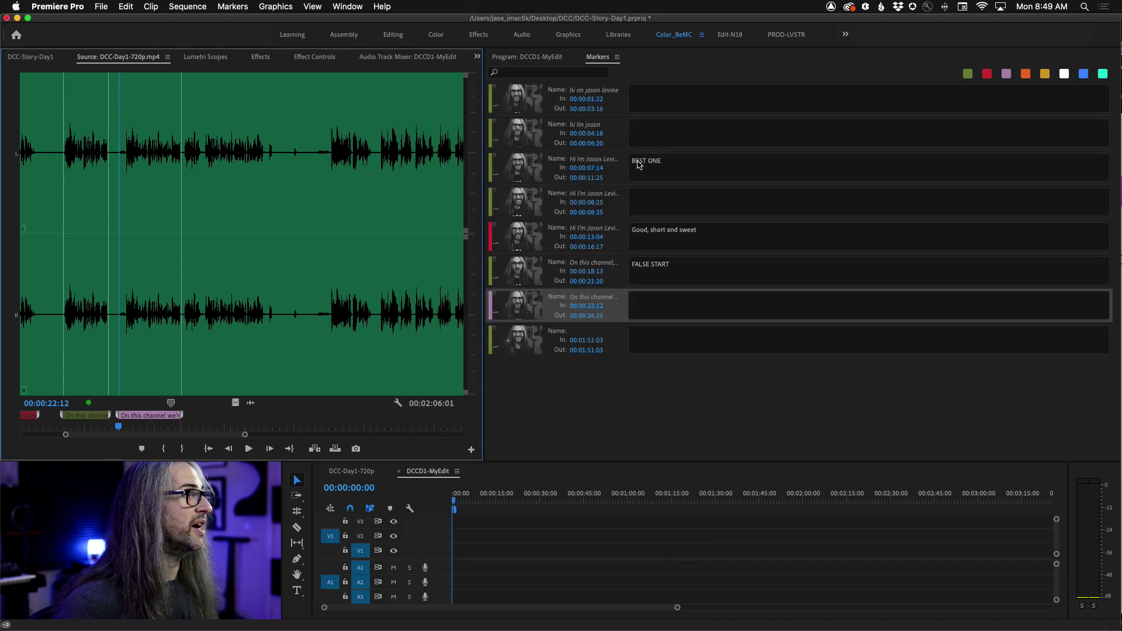
{"action": "left_click", "coordinate": [655, 300]}
{"action": "type", "text": "EST"}
Step: Add a marker at 00:00:27:00 in the source clip and extend its out point to 00:00:28:08
{"action": "left_click_drag", "start_coordinate": [119, 427], "coordinate": [184, 429]}
{"action": "key", "text": "space"}
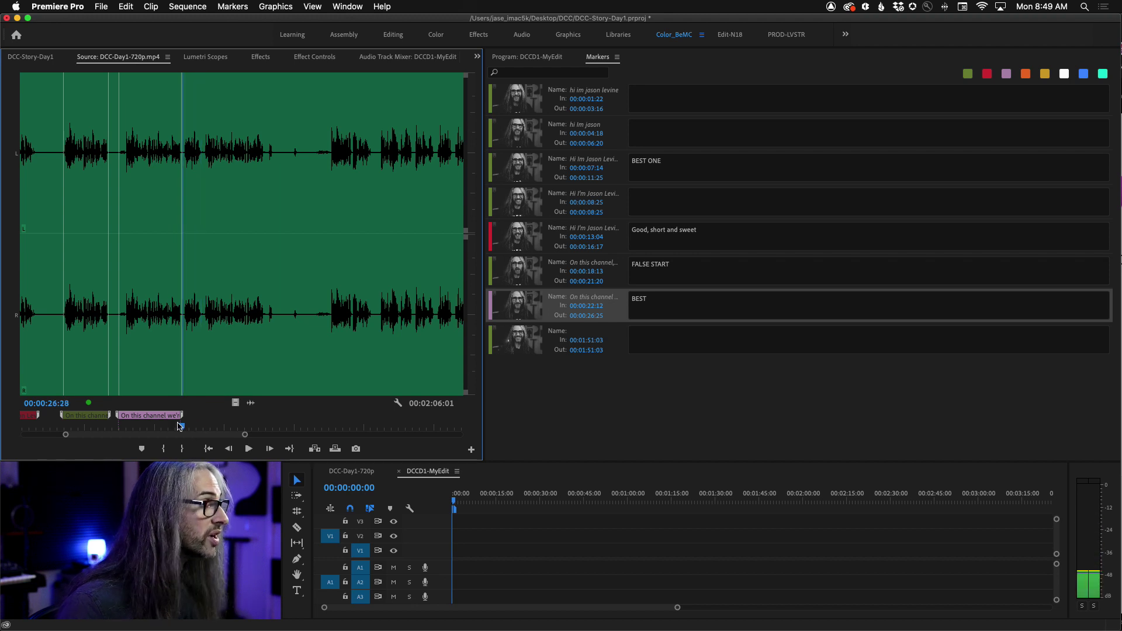
{"action": "key", "text": "m"}
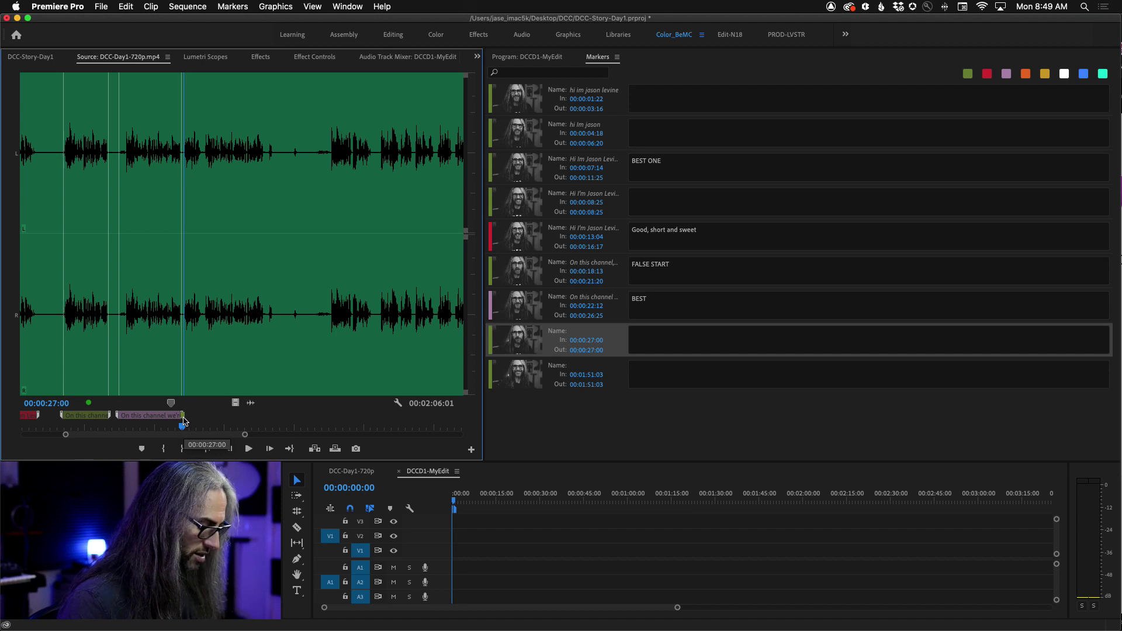
{"action": "left_click_drag", "start_coordinate": [184, 419], "coordinate": [204, 421]}
Step: Name the marker at 00:00:27:00 "Musical Performances" and give it the comment "BEST"
{"action": "double_click", "coordinate": [201, 416]}
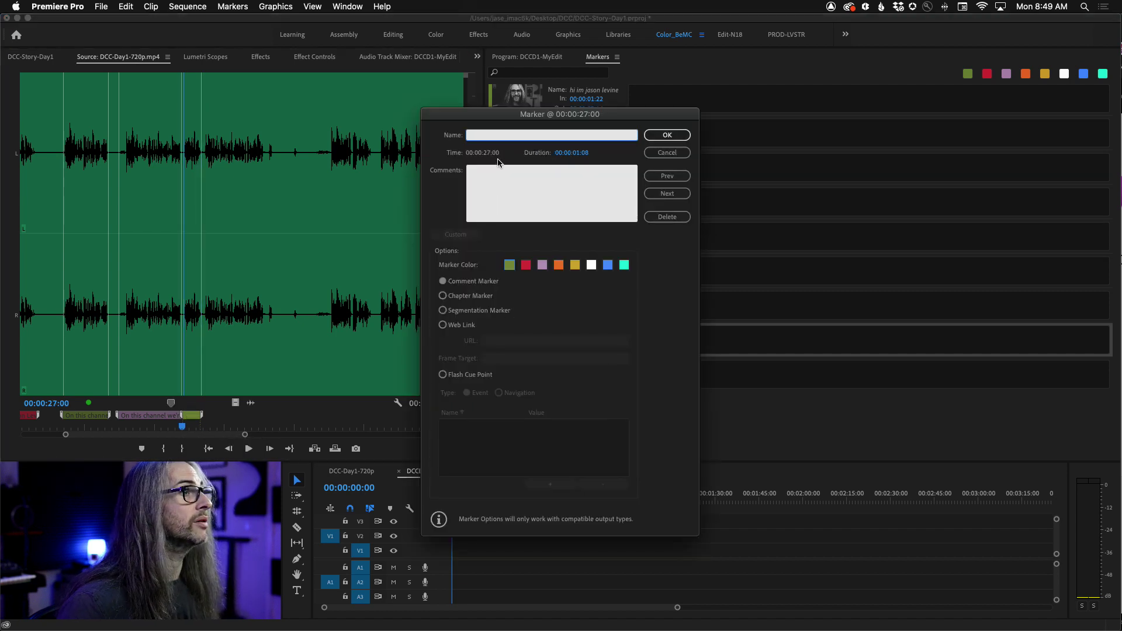
{"action": "type", "text": "Musical Performances"}
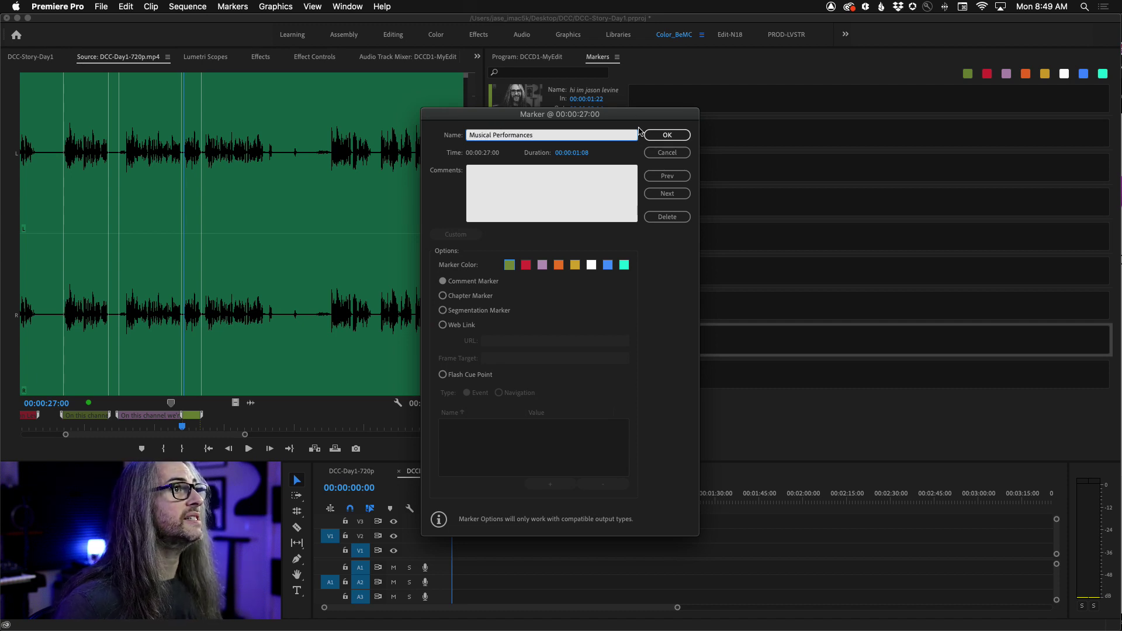
{"action": "left_click", "coordinate": [667, 135]}
{"action": "left_click", "coordinate": [653, 337]}
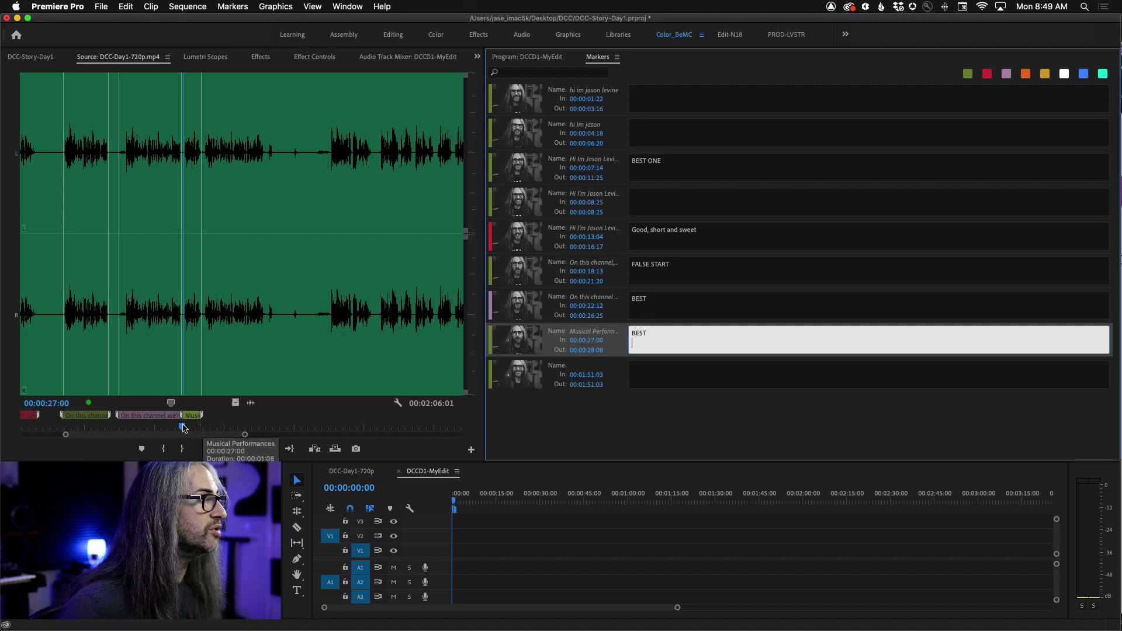
Step: Audition the source clip from 00:00:27:00 onward and change the comment of the marker at 00:00:22:12 to "GOOD"
{"action": "left_click", "coordinate": [249, 448]}
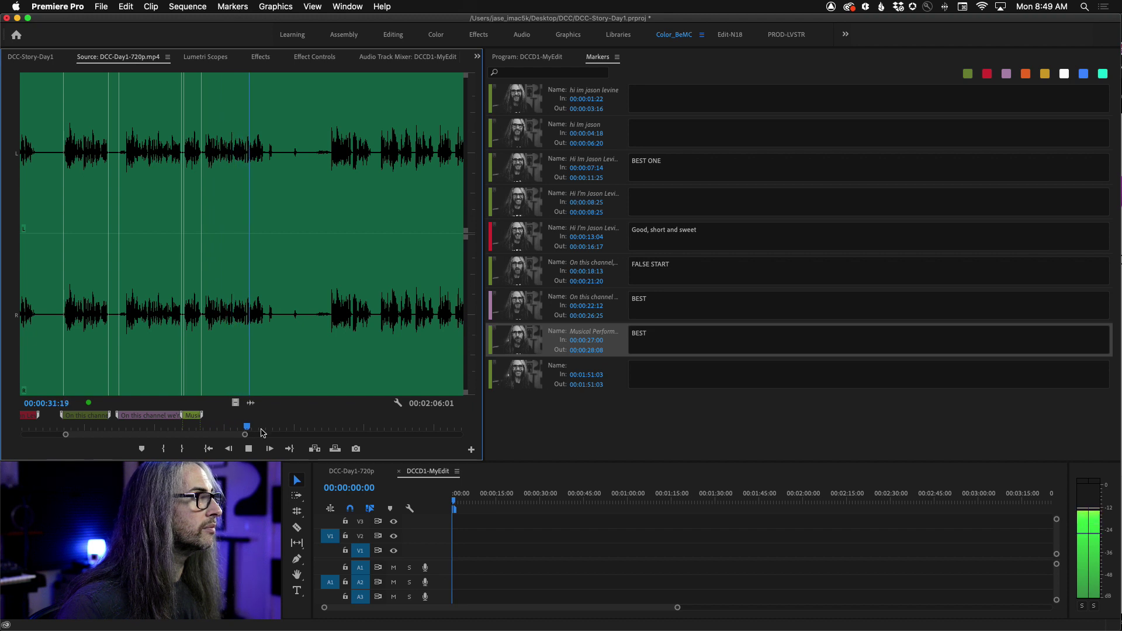
{"action": "key", "text": "space"}
{"action": "scroll", "coordinate": [263, 434], "scroll_direction": "down", "scroll_amount": 5}
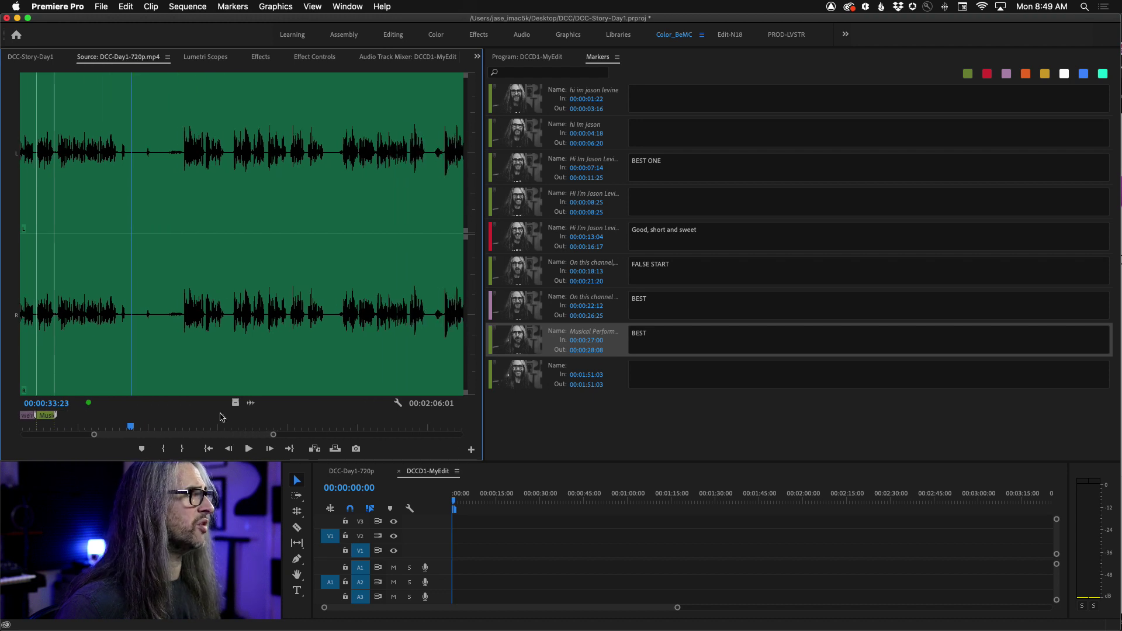
{"action": "left_click", "coordinate": [186, 326]}
{"action": "key", "text": "space"}
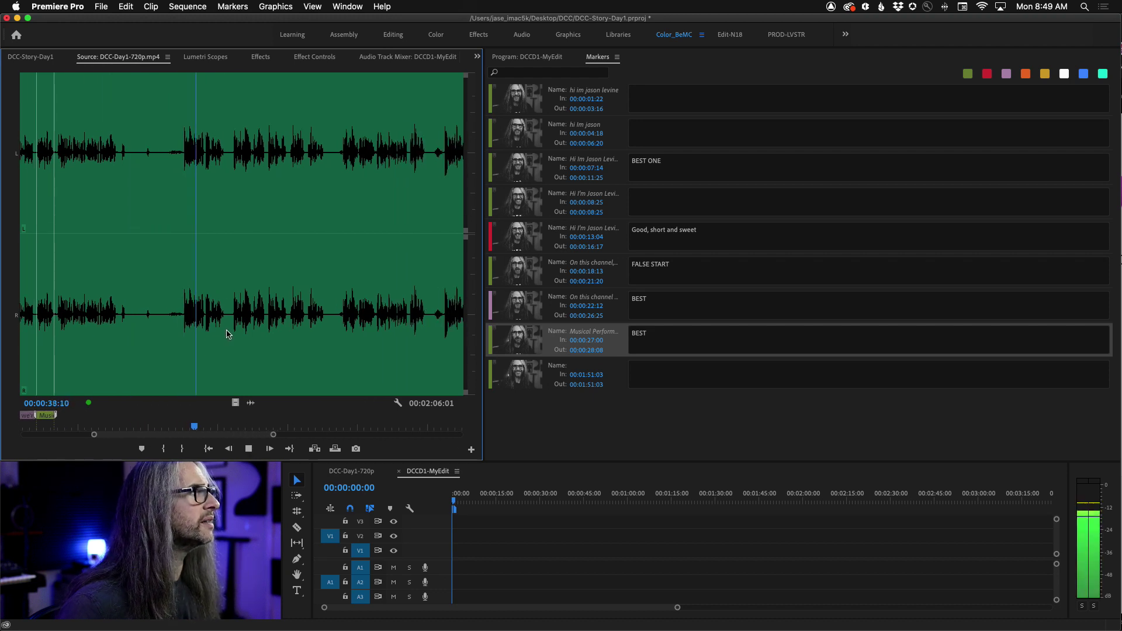
{"action": "left_click", "coordinate": [183, 328]}
{"action": "key", "text": "space"}
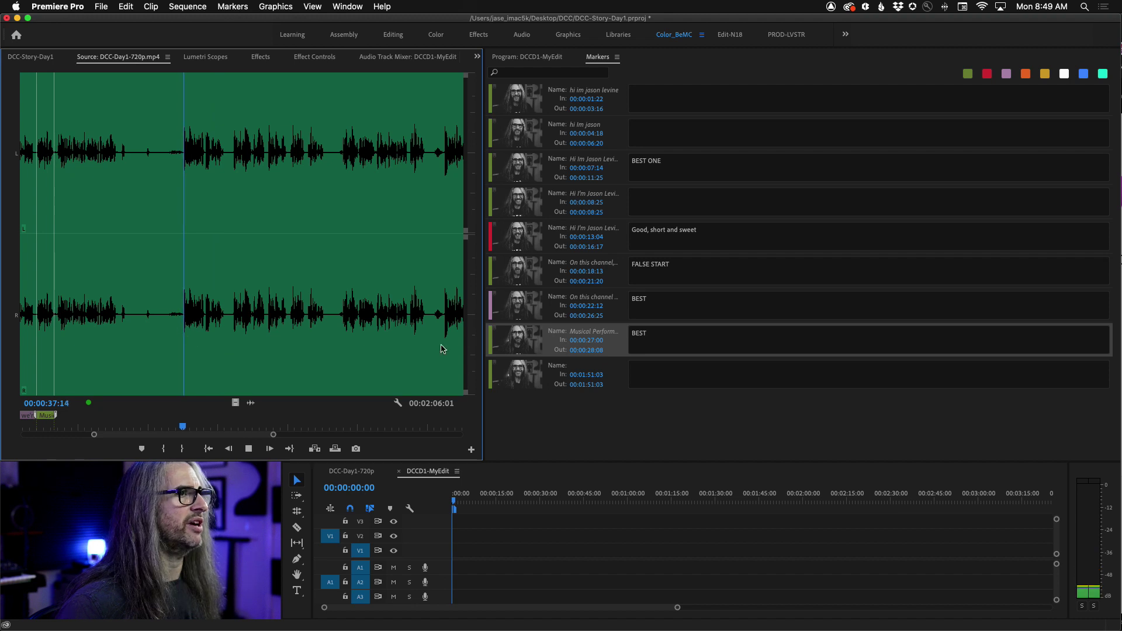
{"action": "left_click", "coordinate": [668, 301]}
{"action": "type", "text": "GOOD"}
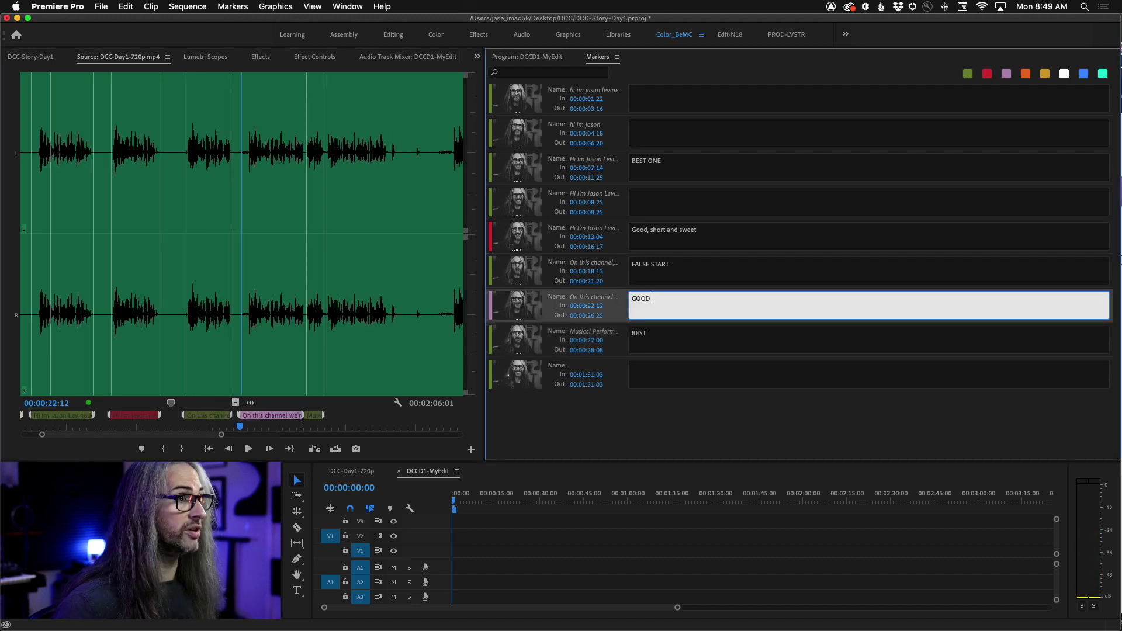
{"action": "left_click", "coordinate": [294, 379]}
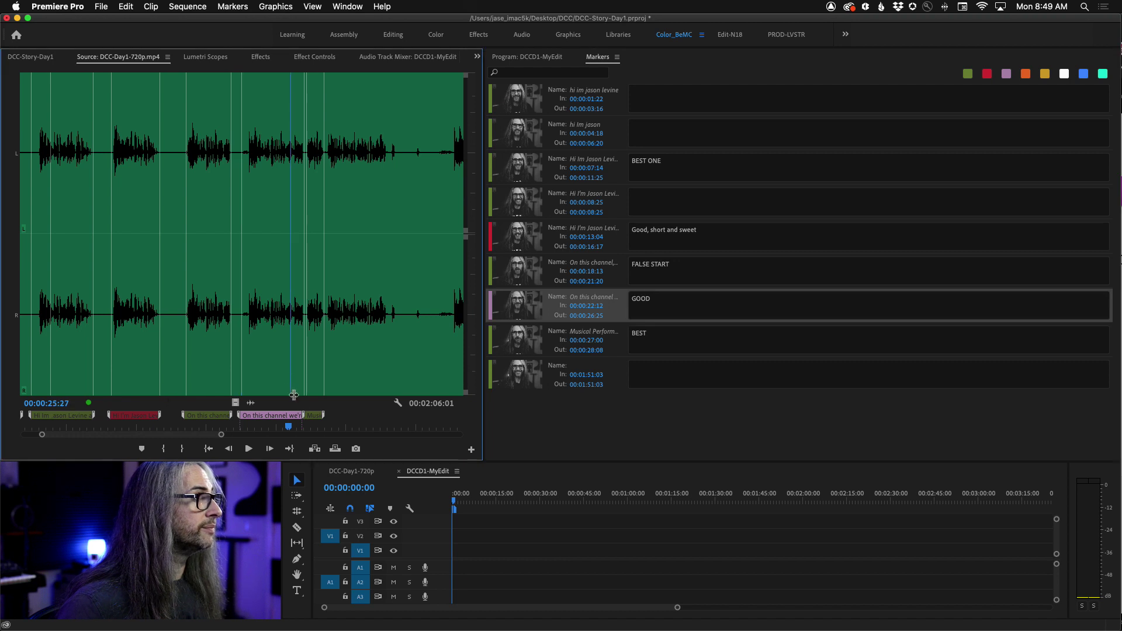
Step: Find the start of the next good take, add a marker at 00:00:37:07 and extend its out point to 00:00:40:13
{"action": "left_click_drag", "start_coordinate": [293, 425], "coordinate": [324, 433]}
{"action": "key", "text": "space"}
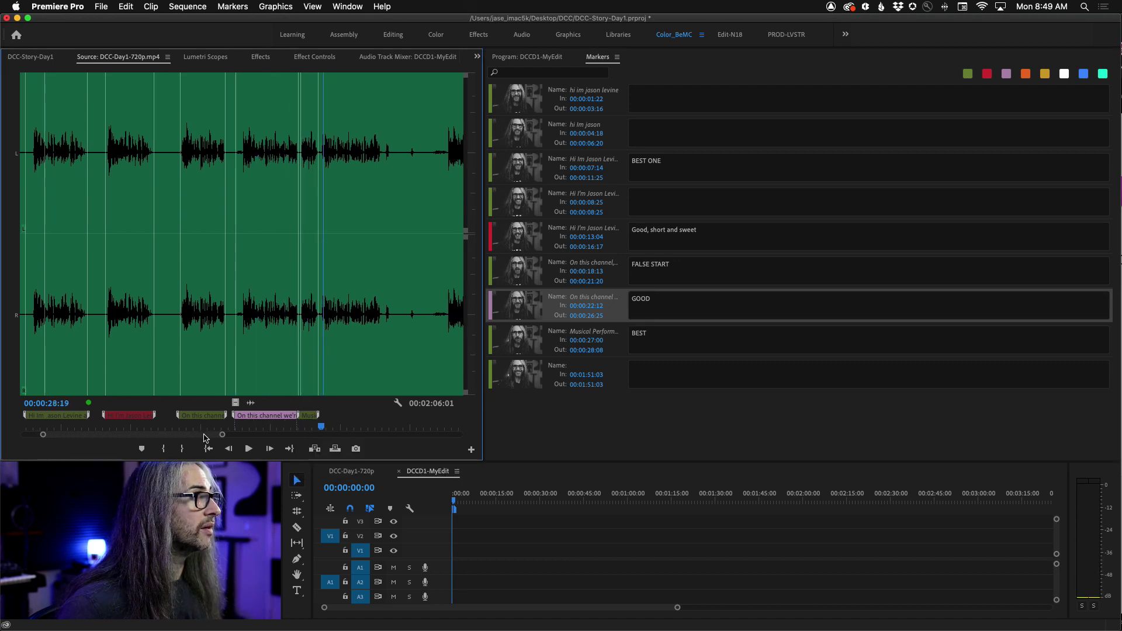
{"action": "left_click", "coordinate": [224, 339]}
{"action": "key", "text": "space"}
{"action": "key", "text": "space"}
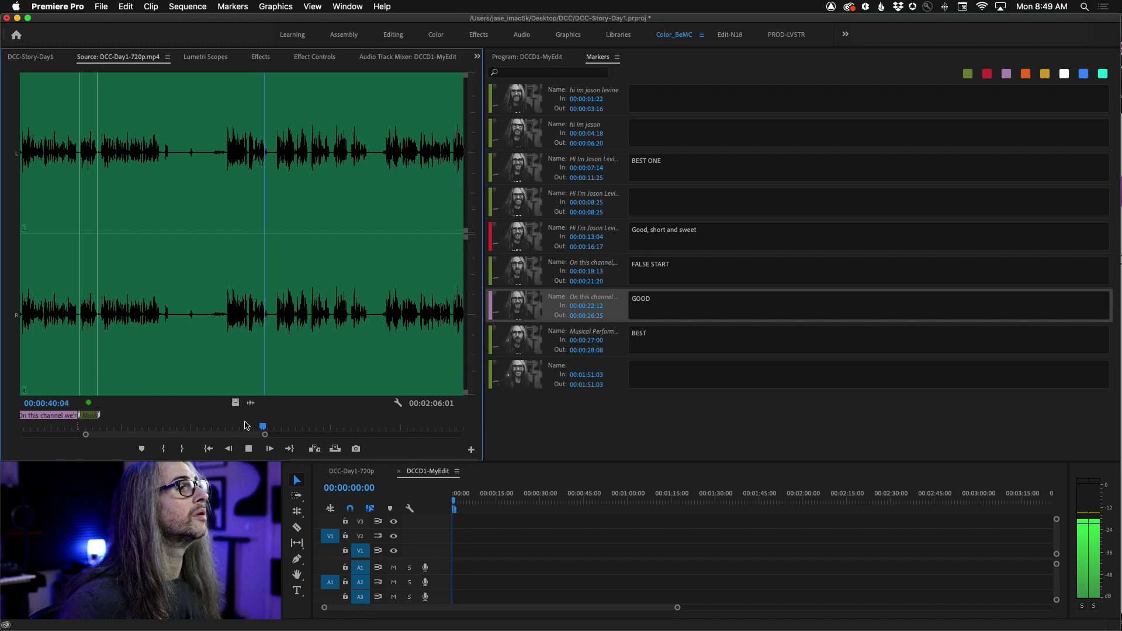
{"action": "key", "text": "space"}
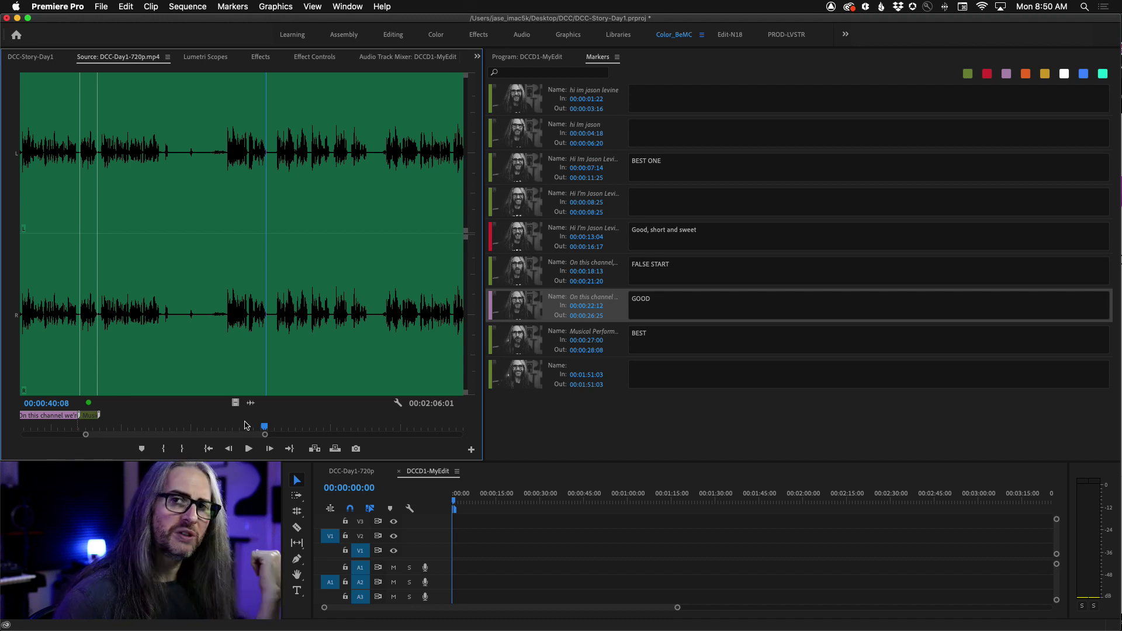
{"action": "key", "text": "j"}
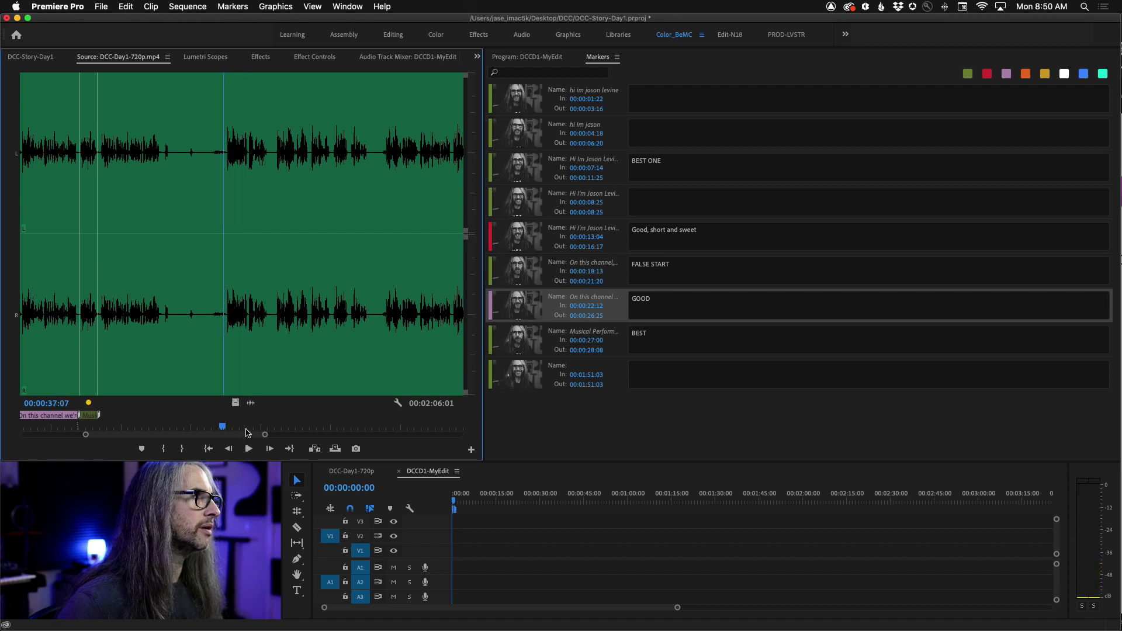
{"action": "key", "text": "m"}
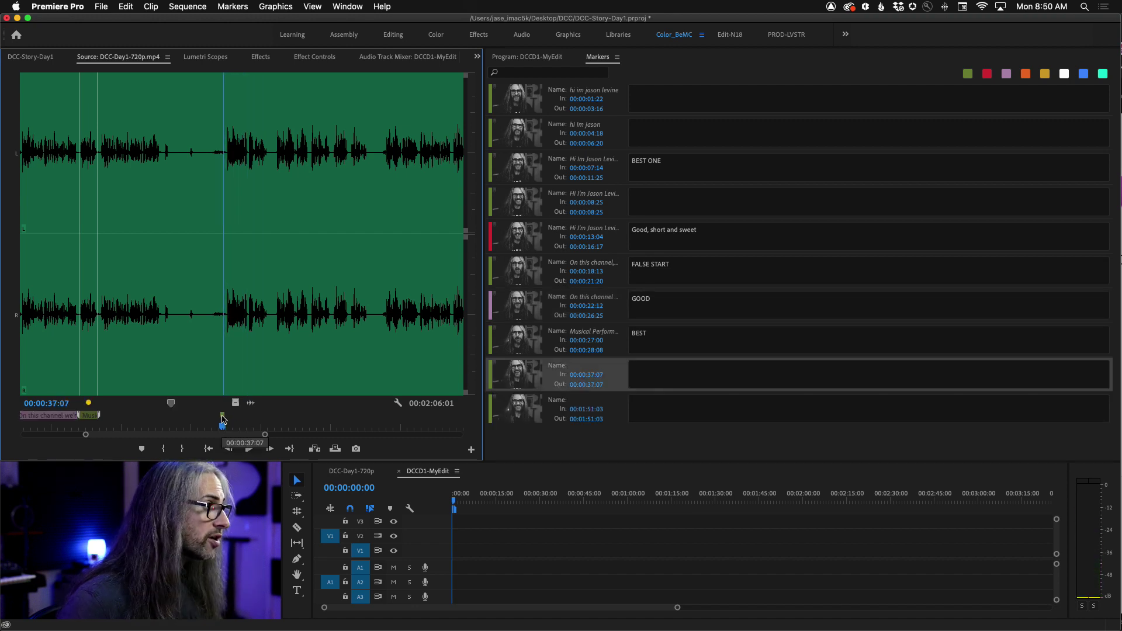
{"action": "left_click_drag", "start_coordinate": [223, 418], "coordinate": [268, 420]}
Step: Name the marker at 00:00:37:07 "On this channel we're going to celebrate all things music", colour it purple and comment it "BEST"
{"action": "key", "text": "l"}
{"action": "key", "text": "k"}
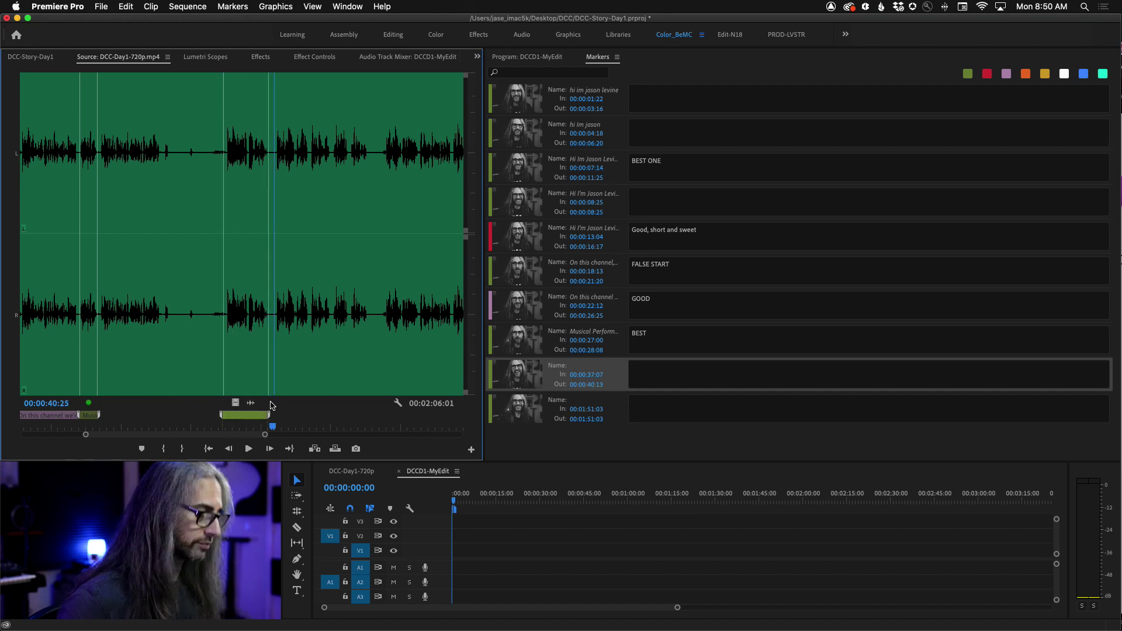
{"action": "key", "text": "j"}
{"action": "key", "text": "j"}
{"action": "key", "text": "l"}
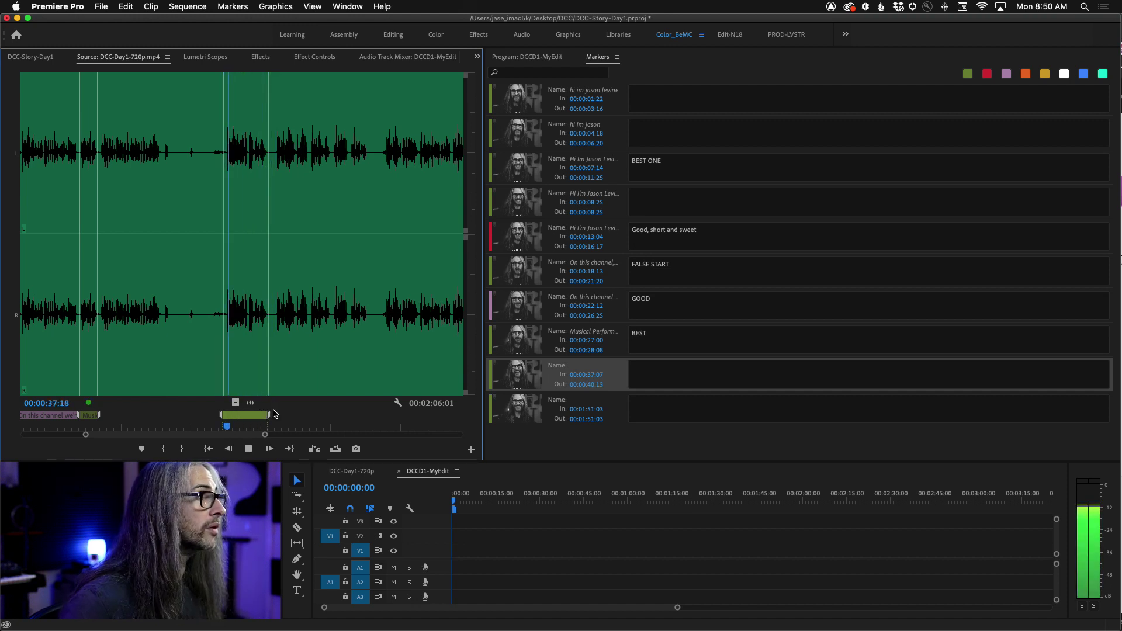
{"action": "double_click", "coordinate": [241, 418]}
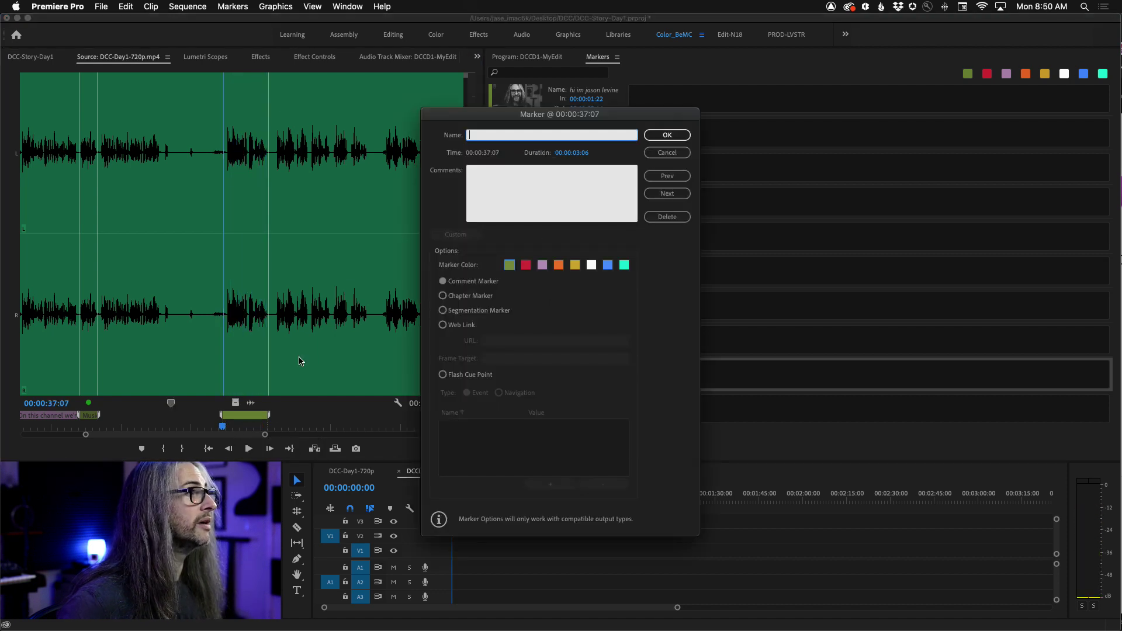
{"action": "left_click", "coordinate": [486, 138]}
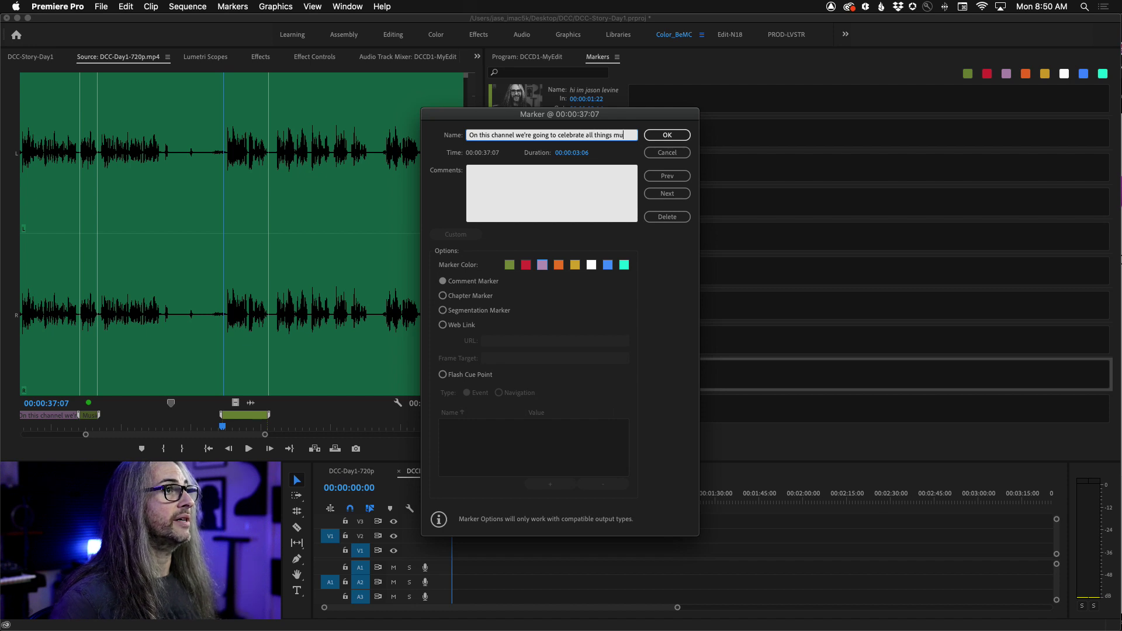
{"action": "left_click", "coordinate": [485, 209]}
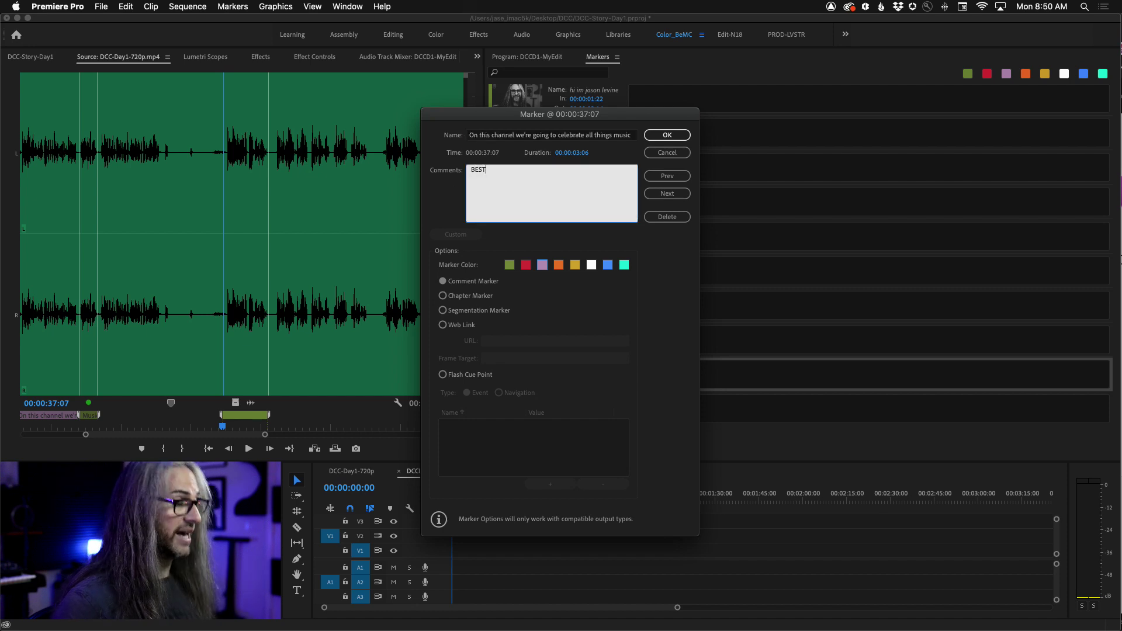
{"action": "left_click", "coordinate": [667, 135]}
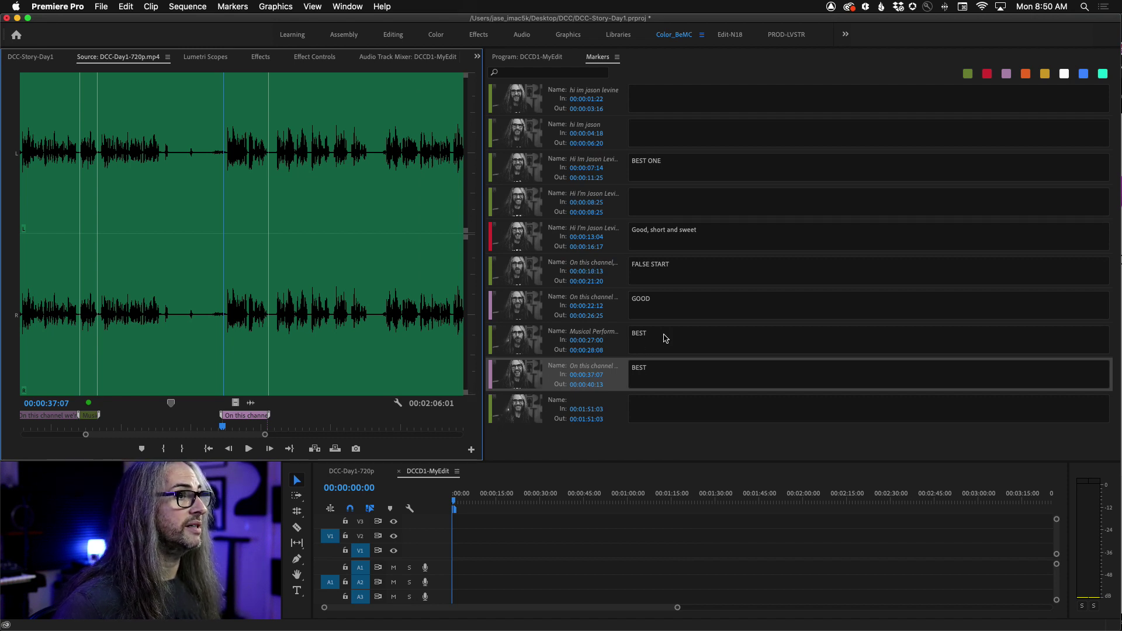
Step: Change the comment of the marker at 00:00:27:00 to "GOOD"
{"action": "left_click", "coordinate": [664, 337]}
{"action": "type", "text": "GOOD"}
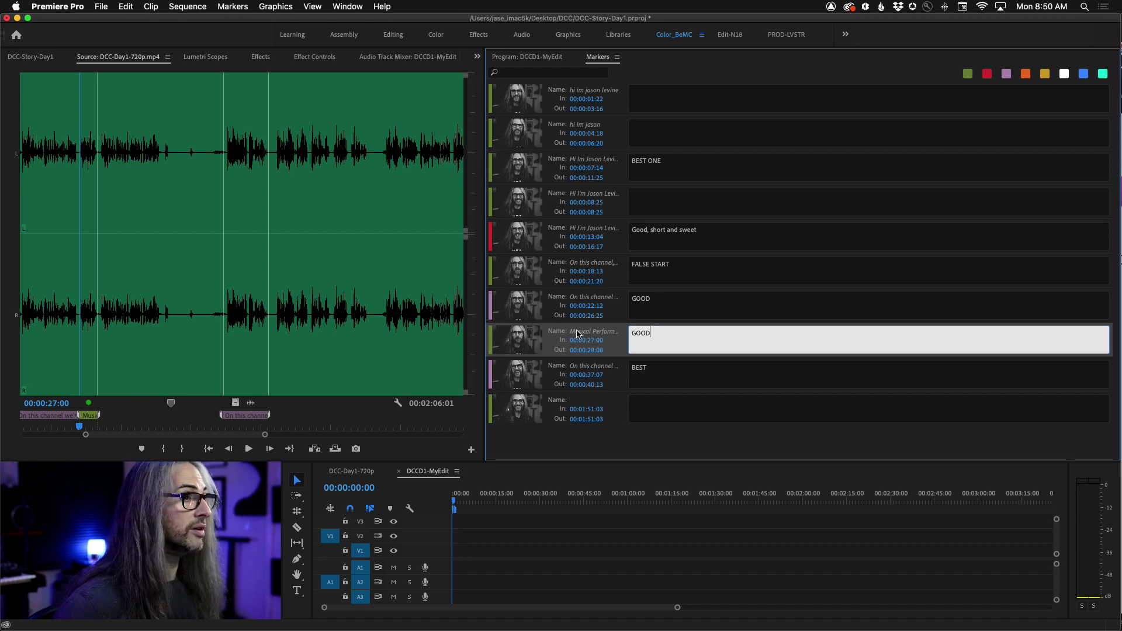
{"action": "left_click", "coordinate": [272, 407]}
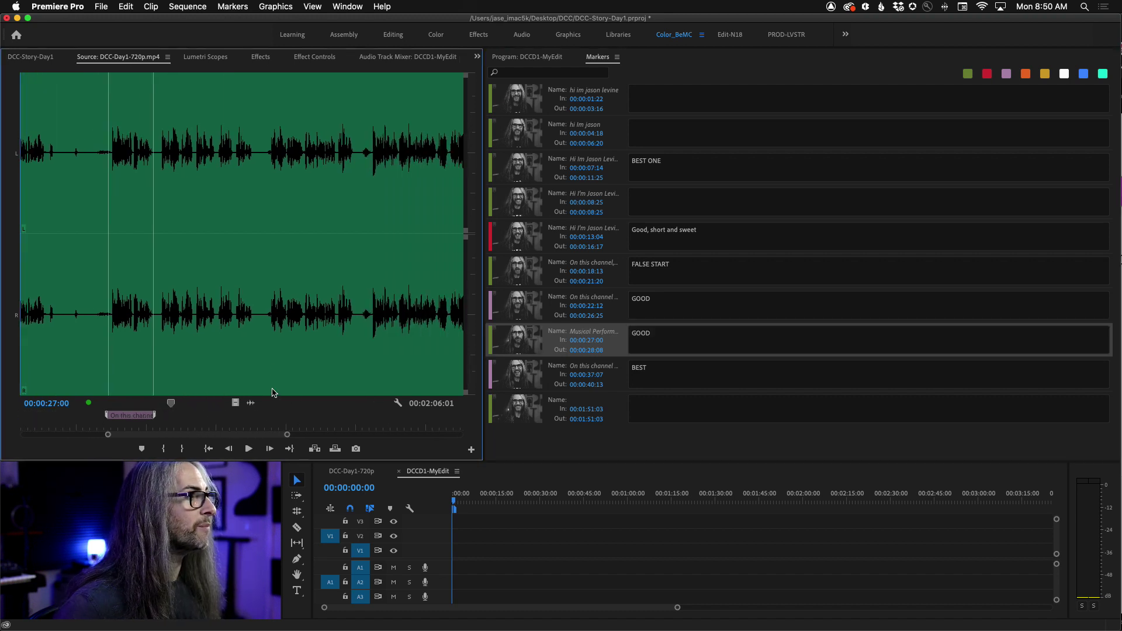
Step: Review the footage following the 00:00:37:07 take and set the comment of the marker at 00:00:27:00 back to "BEST"
{"action": "left_click", "coordinate": [268, 327]}
{"action": "key", "text": "space"}
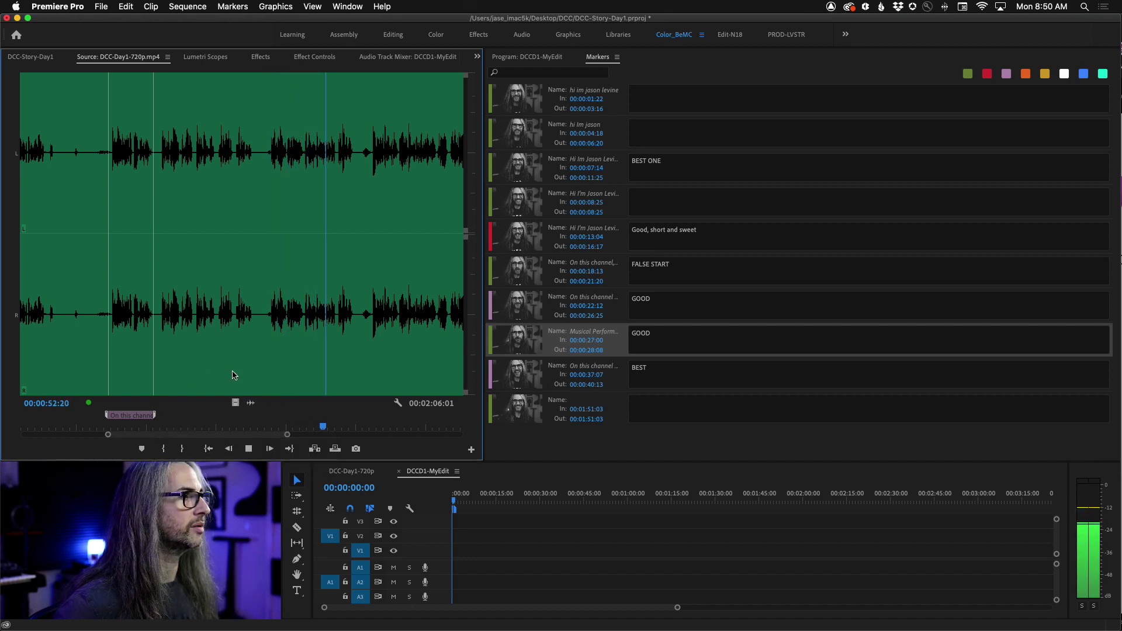
{"action": "left_click_drag", "start_coordinate": [343, 429], "coordinate": [153, 424]}
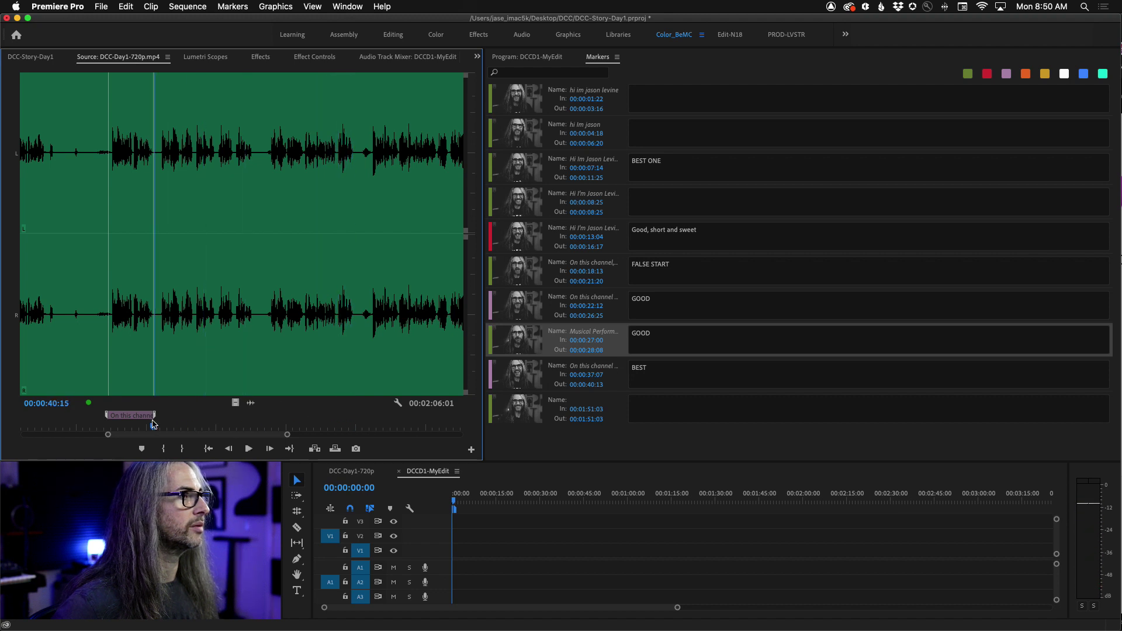
{"action": "key", "text": "l"}
{"action": "key", "text": "l"}
{"action": "key", "text": "l"}
{"action": "key", "text": "k"}
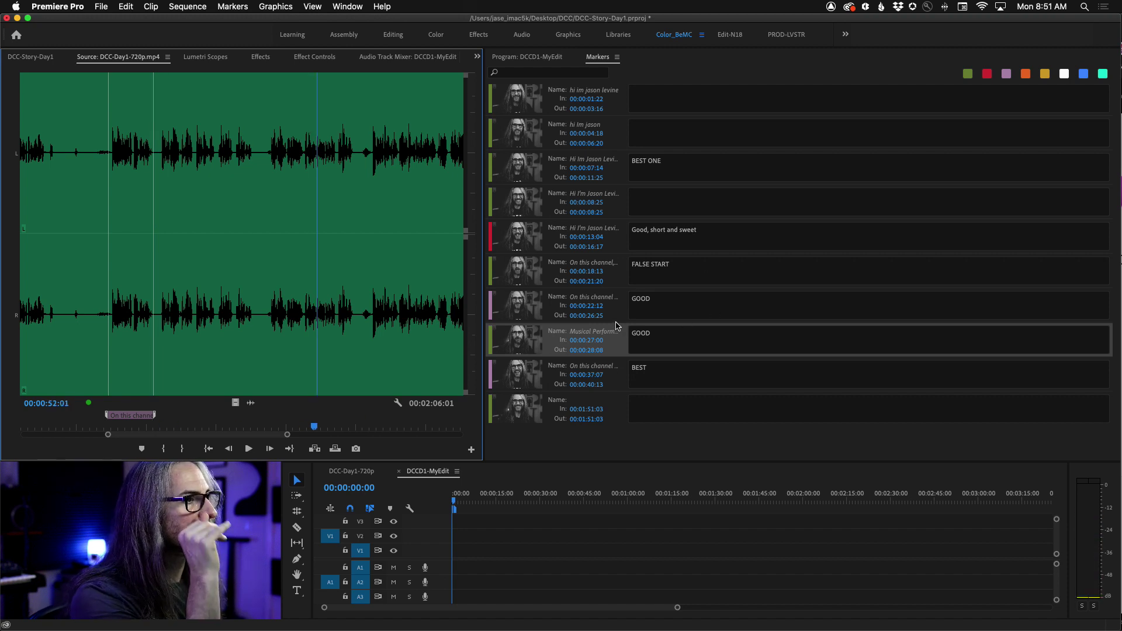
{"action": "left_click", "coordinate": [668, 335]}
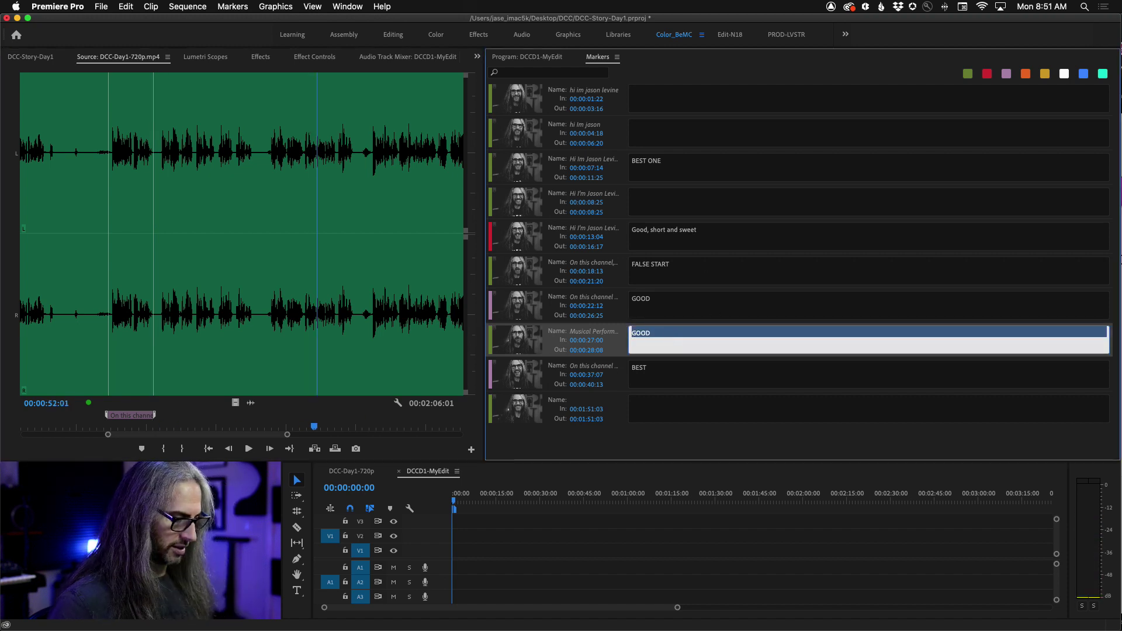
{"action": "type", "text": "BEST"}
Step: Locate the next take's start, add a marker at 00:00:48:12 and extend its out point to 00:00:54:19
{"action": "left_click_drag", "start_coordinate": [313, 426], "coordinate": [261, 422]}
{"action": "key", "text": "space"}
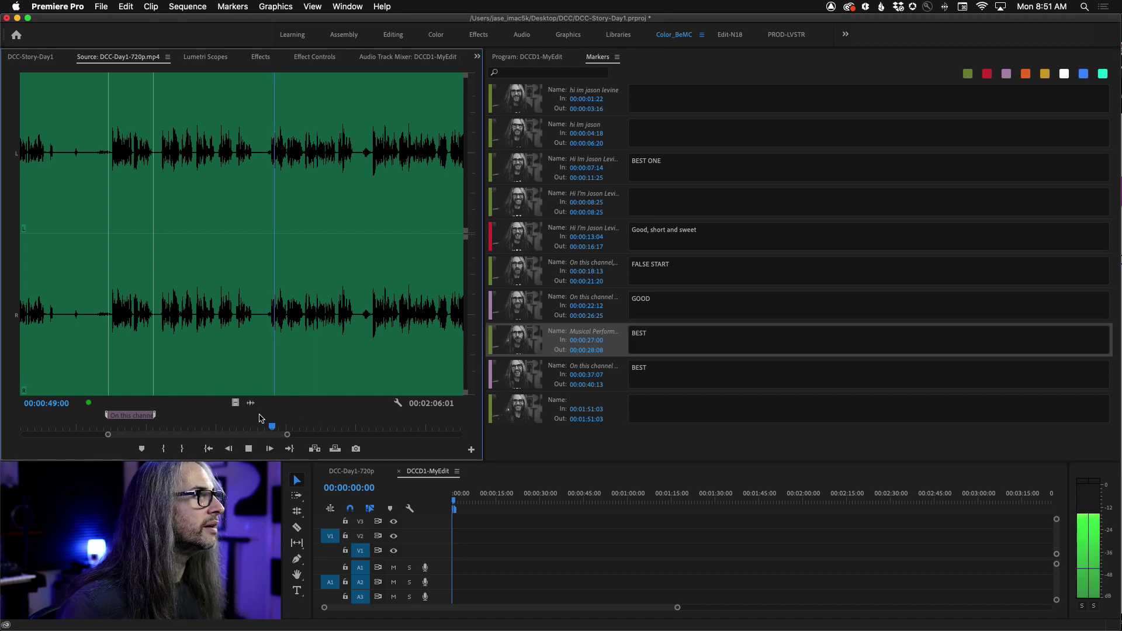
{"action": "left_click_drag", "start_coordinate": [296, 426], "coordinate": [265, 426]}
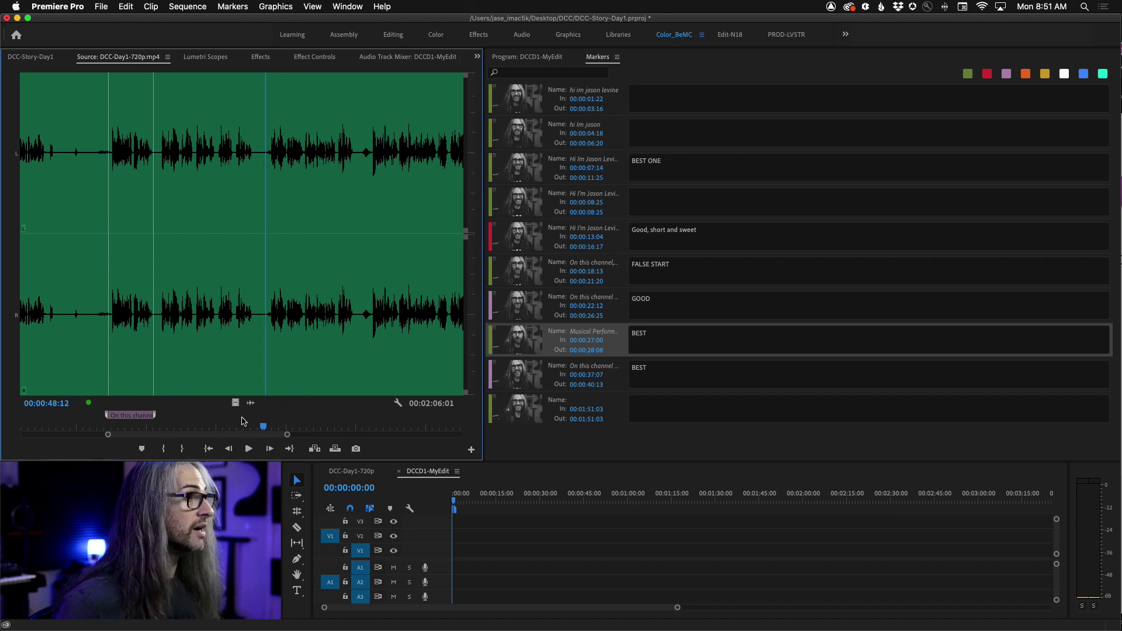
{"action": "key", "text": "m"}
{"action": "left_click_drag", "start_coordinate": [264, 418], "coordinate": [353, 419]}
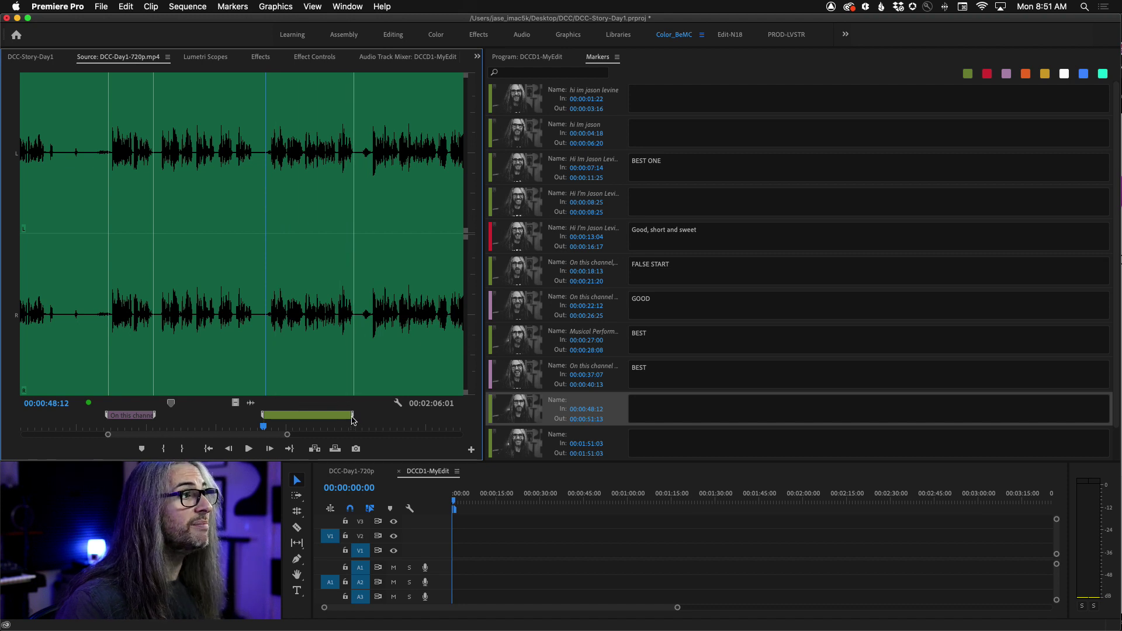
Step: Name the marker at 00:00:48:12 "If you're looking...", colour it purple and give it the comment "BEST"
{"action": "double_click", "coordinate": [287, 419]}
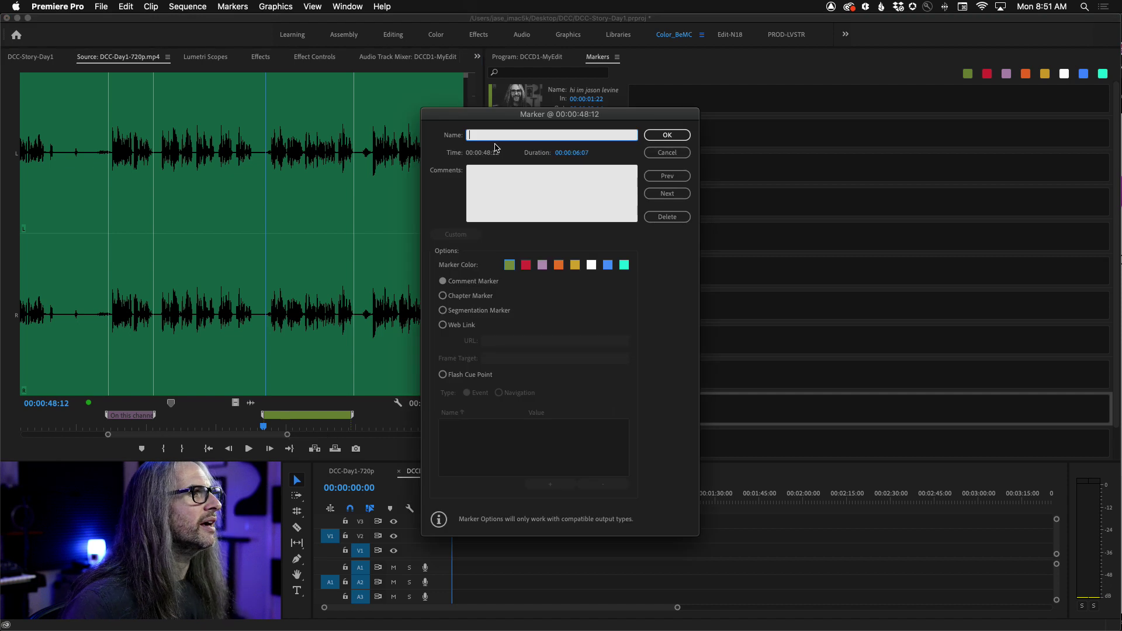
{"action": "type", "text": "If y"}
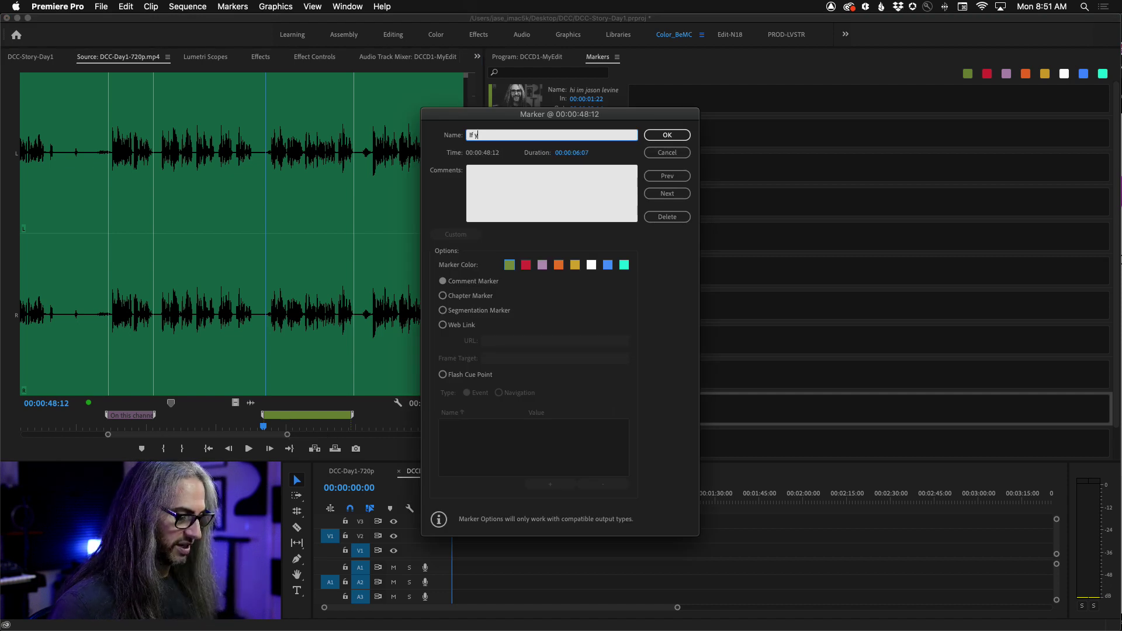
{"action": "type", "text": "ou're looking..."}
{"action": "left_click", "coordinate": [498, 190]}
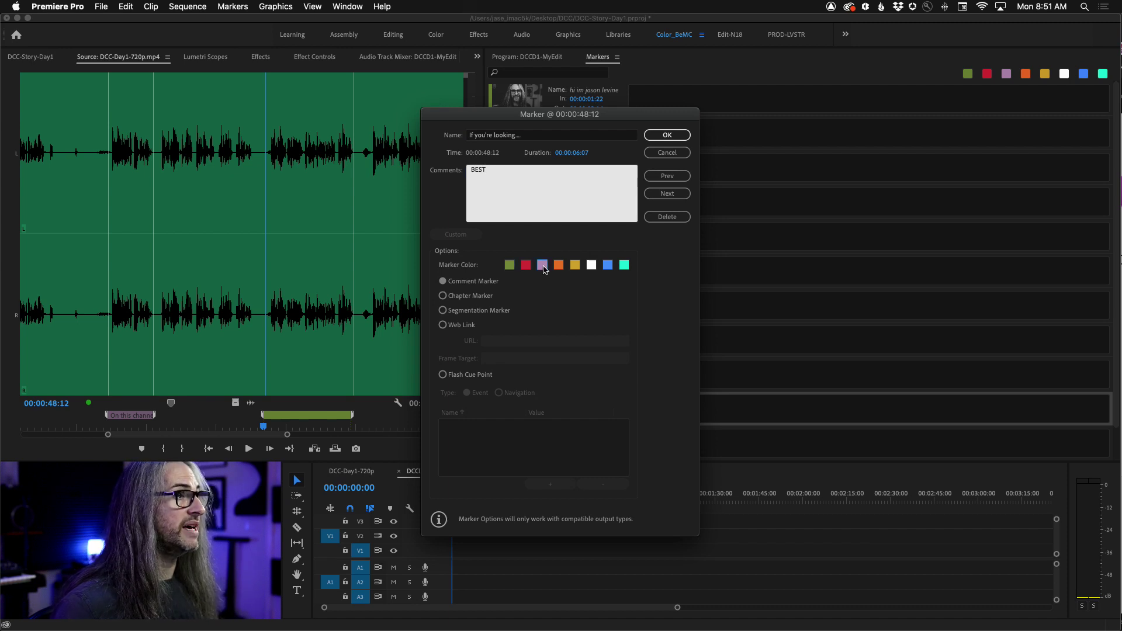
{"action": "left_click", "coordinate": [666, 136]}
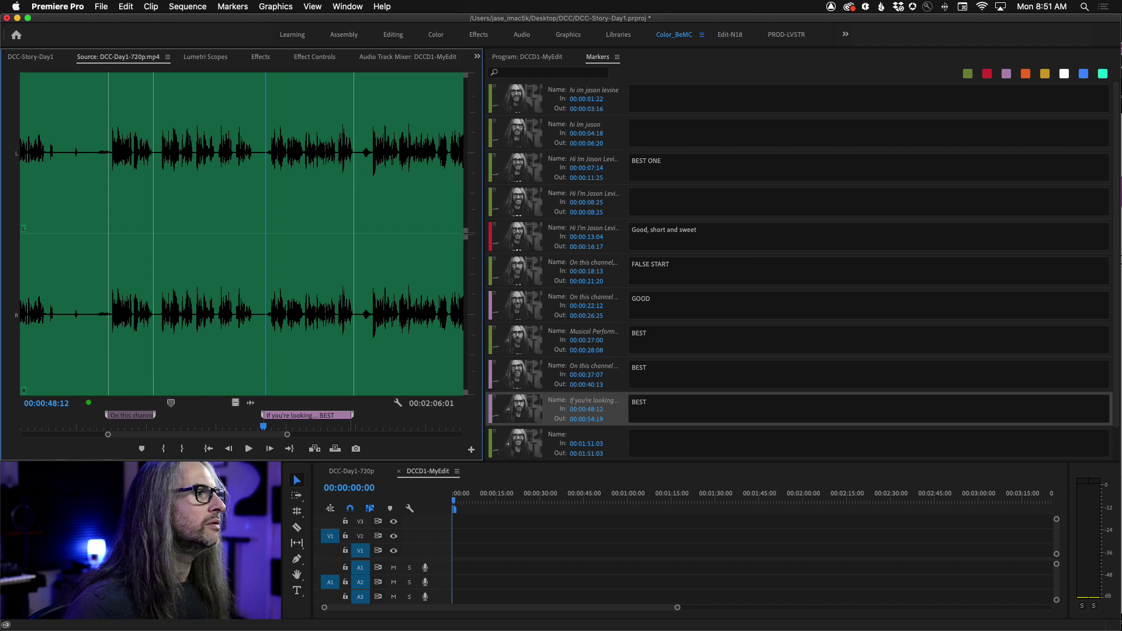
Step: Filter the marker list by "BEST" and step through the takes at 00:00:07:14, 00:00:27:00 and 00:00:37:07
{"action": "left_click_drag", "start_coordinate": [107, 437], "coordinate": [3, 436]}
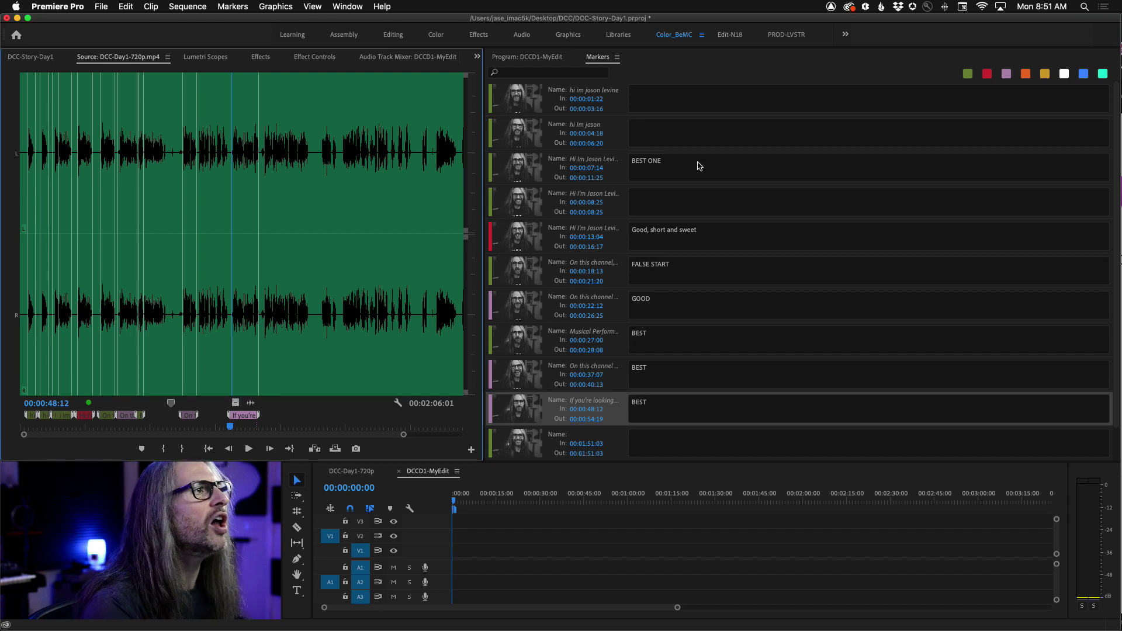
{"action": "left_click", "coordinate": [551, 73]}
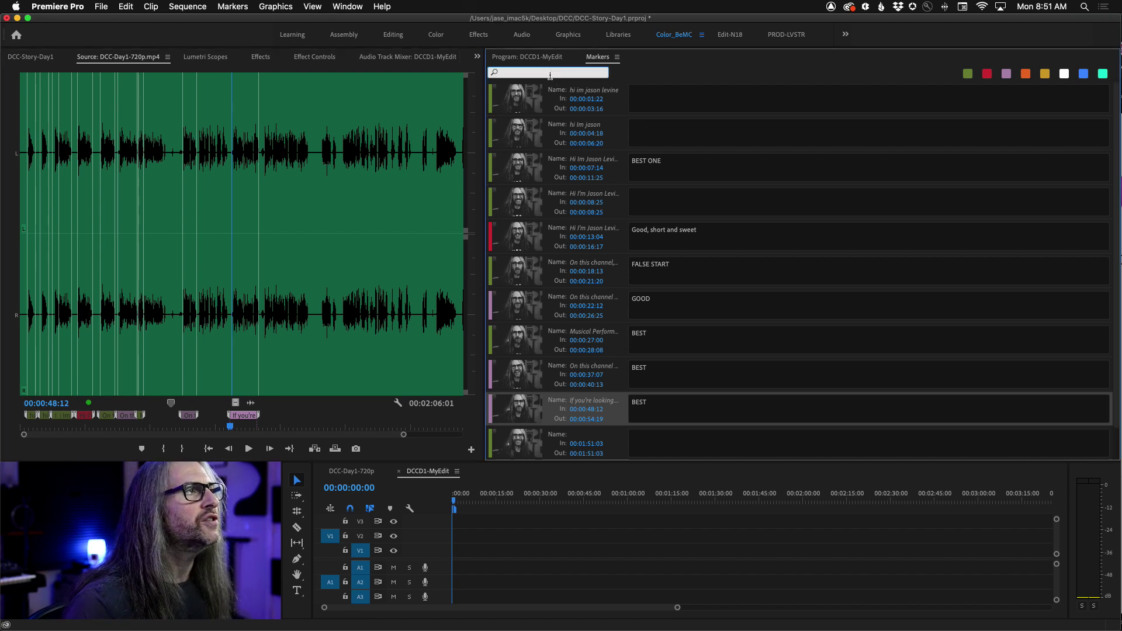
{"action": "type", "text": "BEST"}
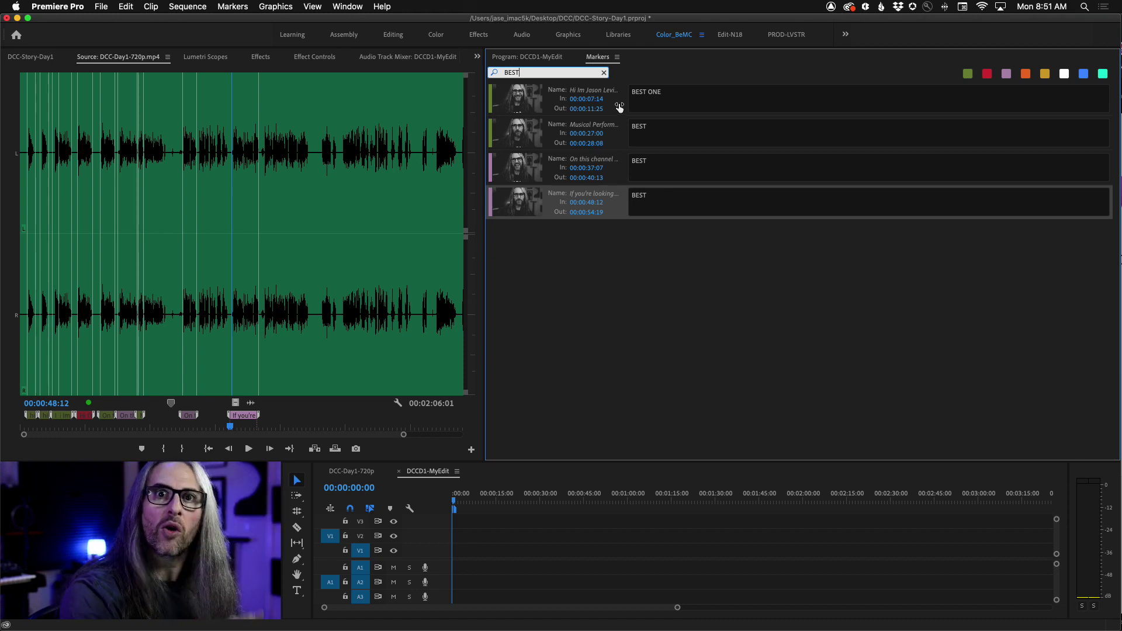
{"action": "left_click", "coordinate": [617, 107]}
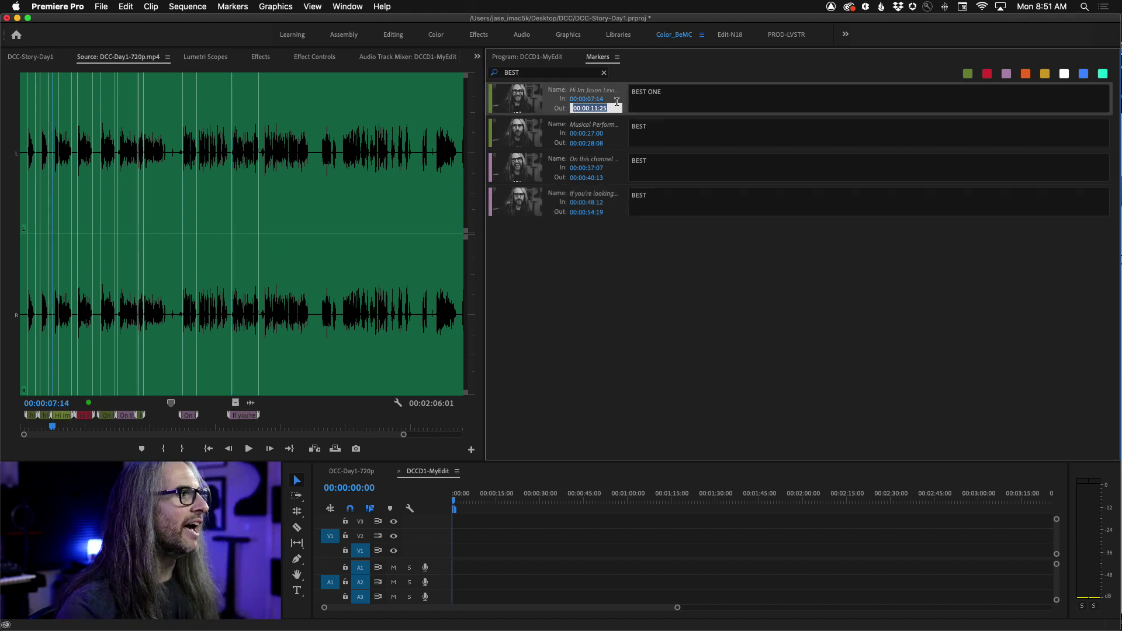
{"action": "left_click", "coordinate": [615, 144]}
{"action": "left_click", "coordinate": [619, 170]}
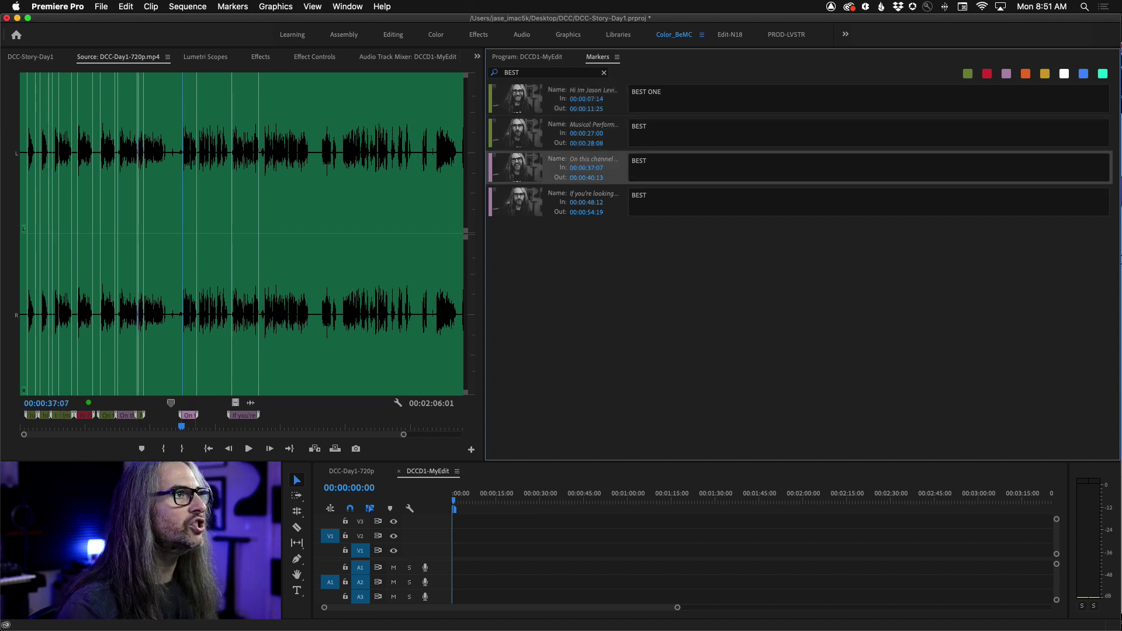
Step: Mark the "BEST ONE" take beginning just before its speech, with the source out point at 00:00:11:24, and play the marked range
{"action": "left_click", "coordinate": [619, 204]}
{"action": "left_click", "coordinate": [619, 110]}
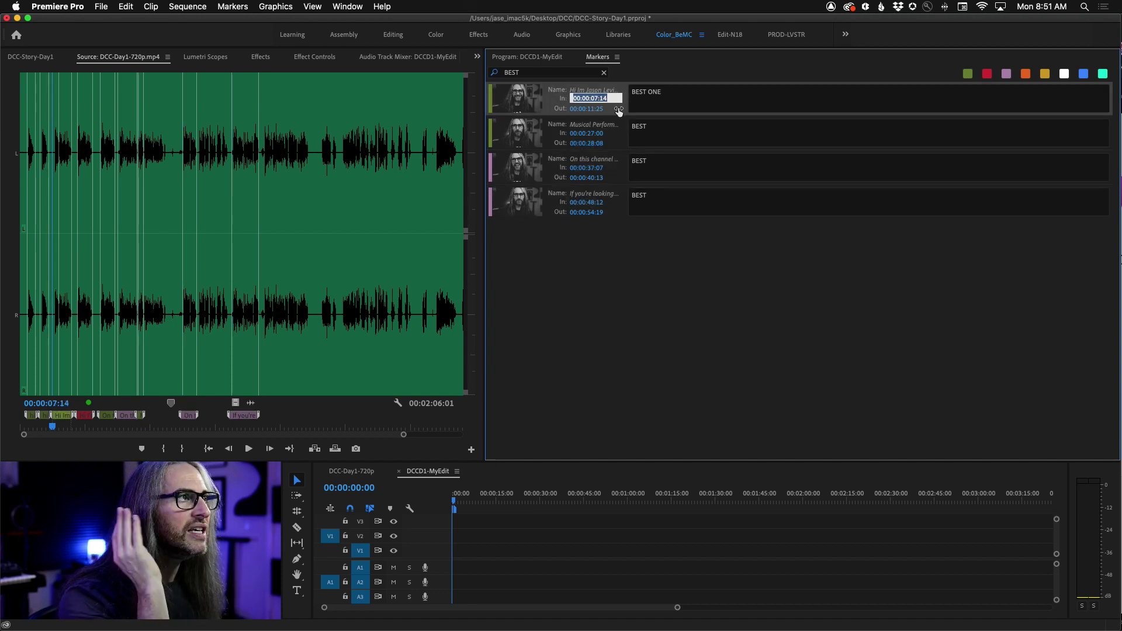
{"action": "key", "text": "Left"}
{"action": "left_click", "coordinate": [119, 451]}
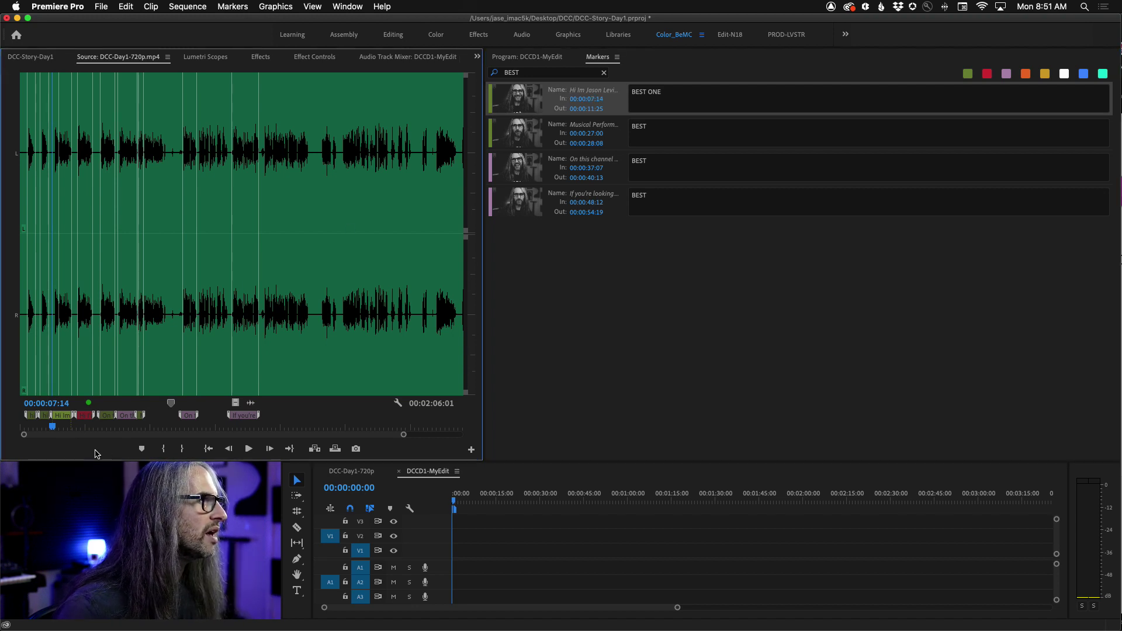
{"action": "key", "text": "equal"}
{"action": "key", "text": "equal"}
{"action": "key", "text": "equal"}
{"action": "key", "text": "equal"}
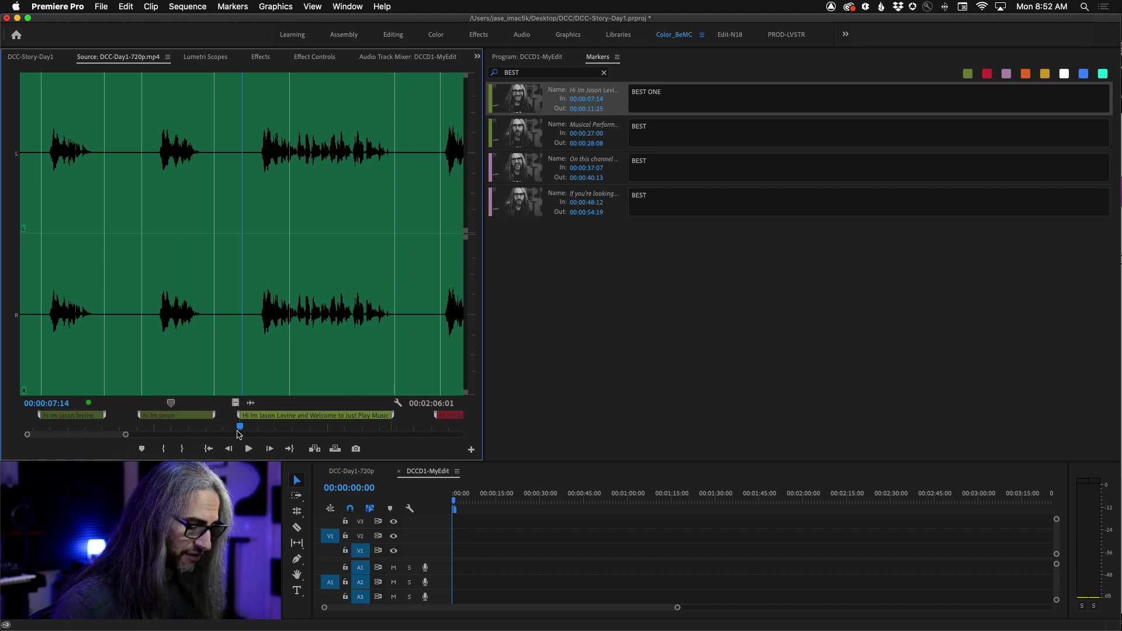
{"action": "left_click_drag", "start_coordinate": [240, 430], "coordinate": [391, 429]}
{"action": "key", "text": "i"}
{"action": "key", "text": "o"}
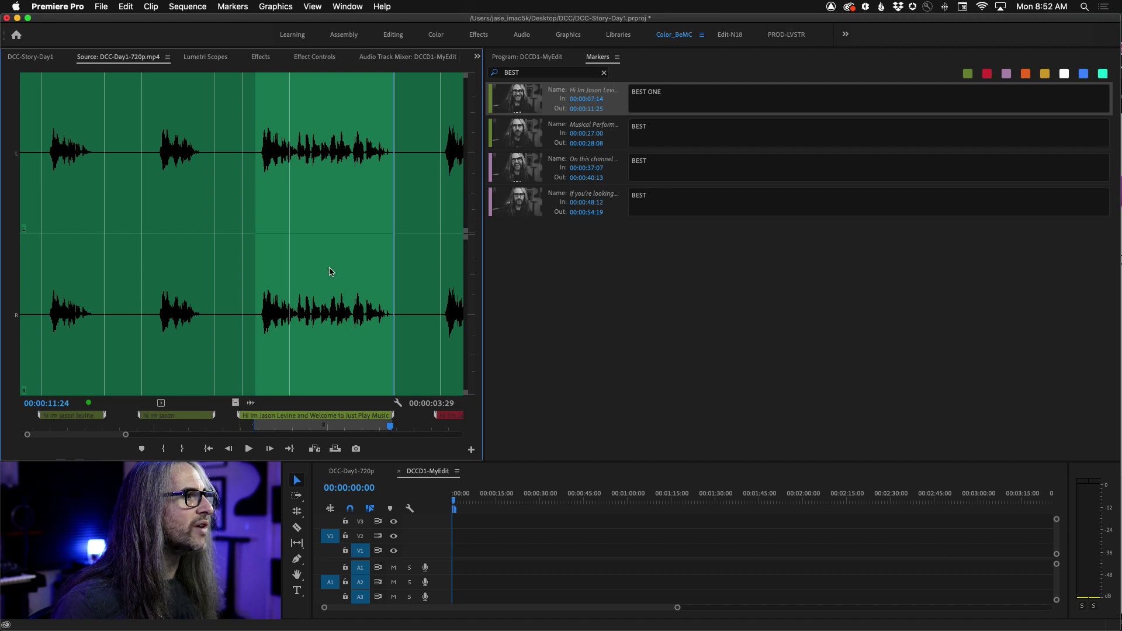
{"action": "key", "text": "space"}
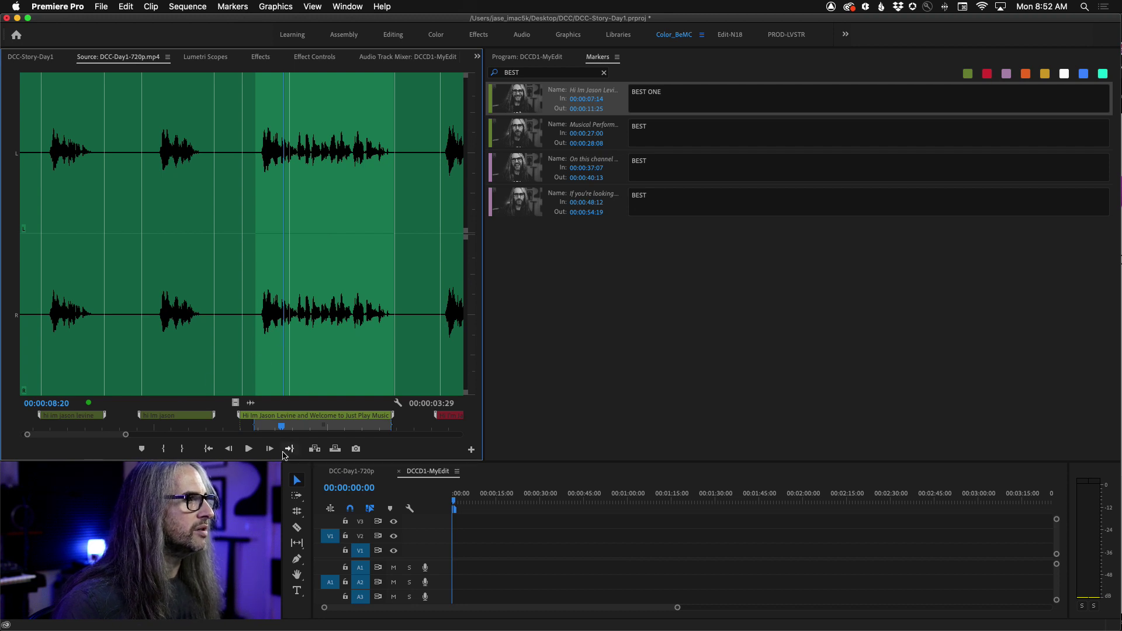
Step: Insert the marked take at the start of DCCD1-MyEdit and place it on tracks V1 and A1
{"action": "left_click", "coordinate": [315, 449]}
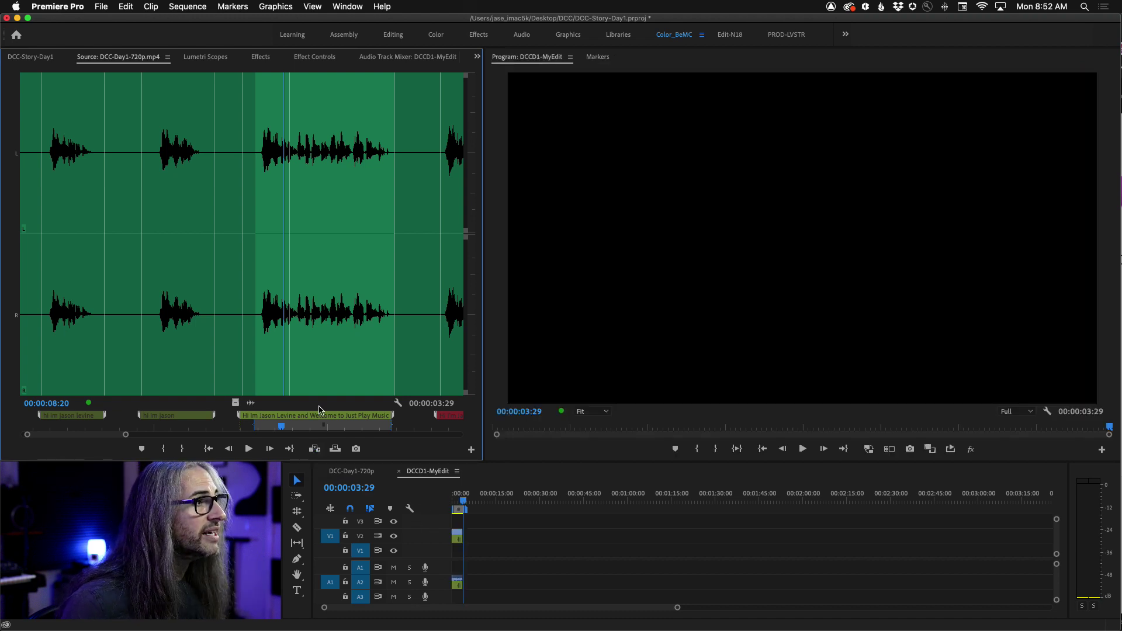
{"action": "left_click", "coordinate": [398, 403]}
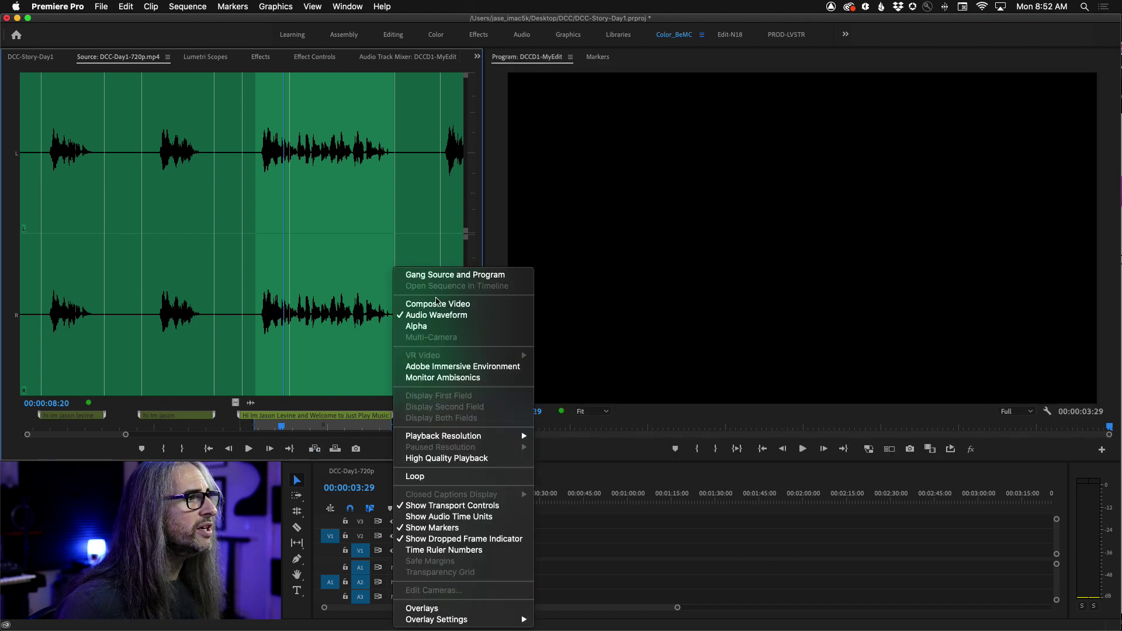
{"action": "left_click", "coordinate": [440, 307]}
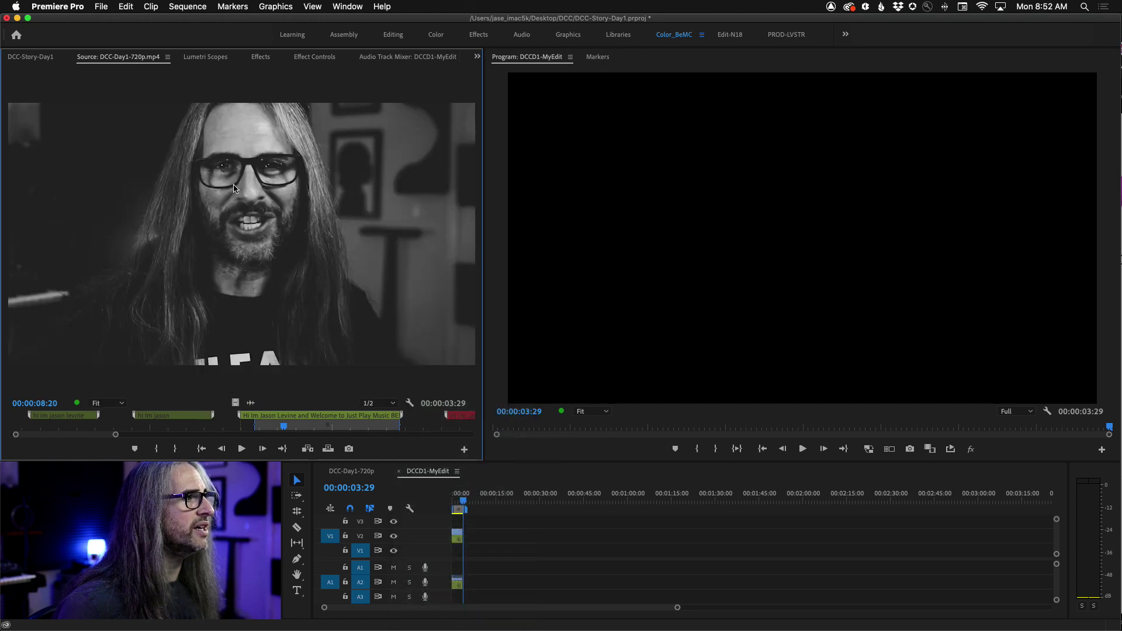
{"action": "left_click_drag", "start_coordinate": [517, 444], "coordinate": [460, 556]}
{"action": "left_click_drag", "start_coordinate": [456, 554], "coordinate": [457, 552]}
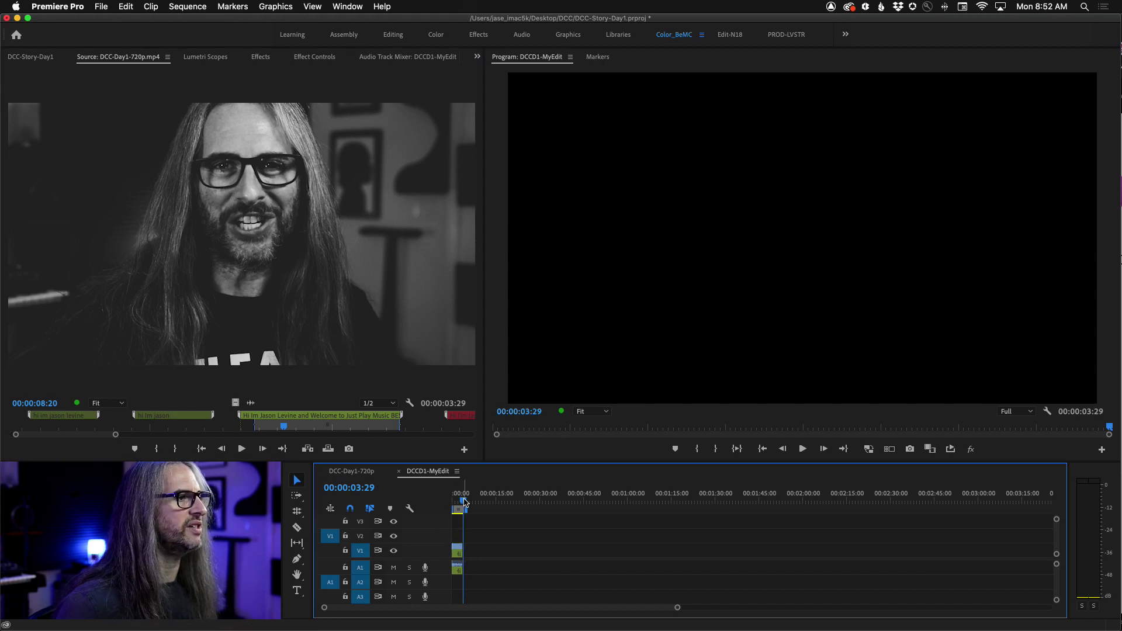
{"action": "key", "text": "Home"}
{"action": "key", "text": "space"}
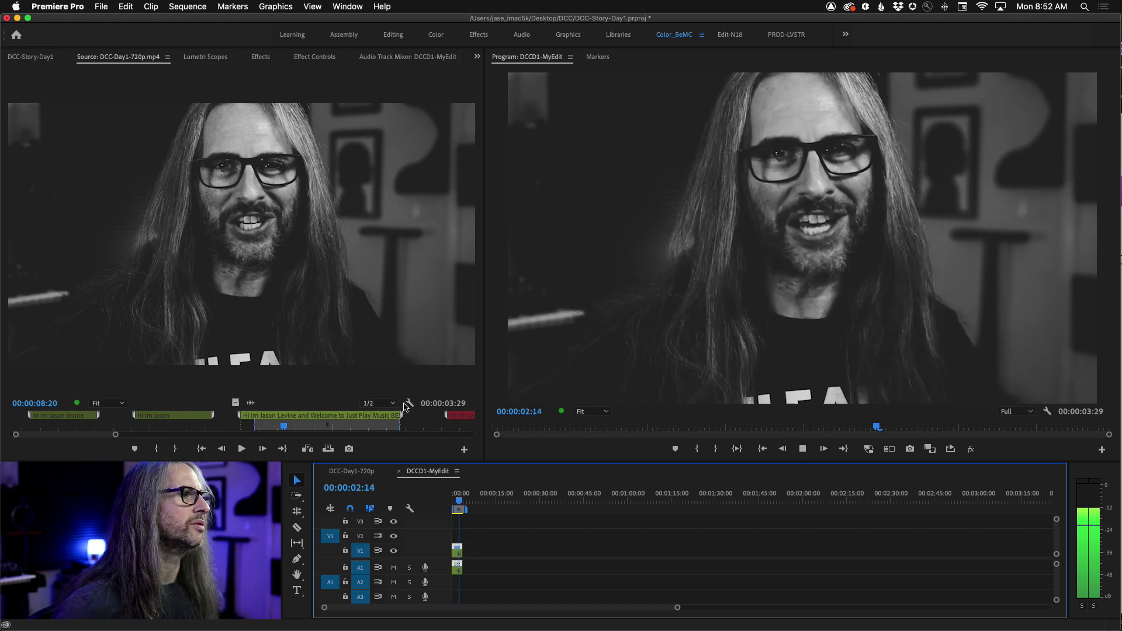
Step: Show the source as an audio waveform again and filter the marker list by "best"
{"action": "left_click", "coordinate": [597, 59]}
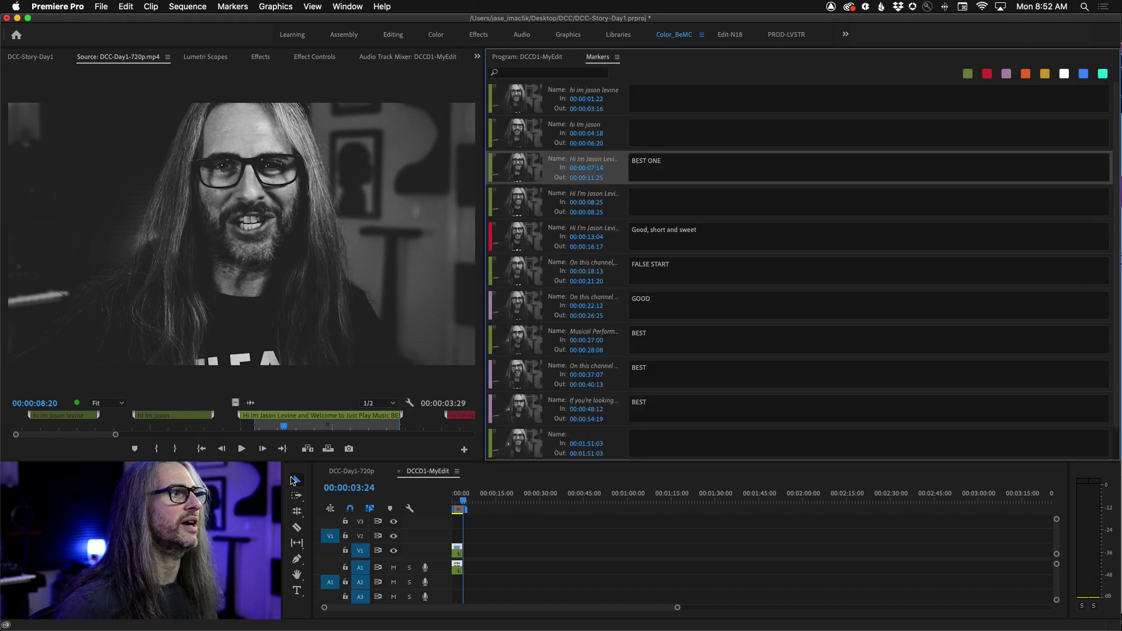
{"action": "right_click", "coordinate": [407, 403]}
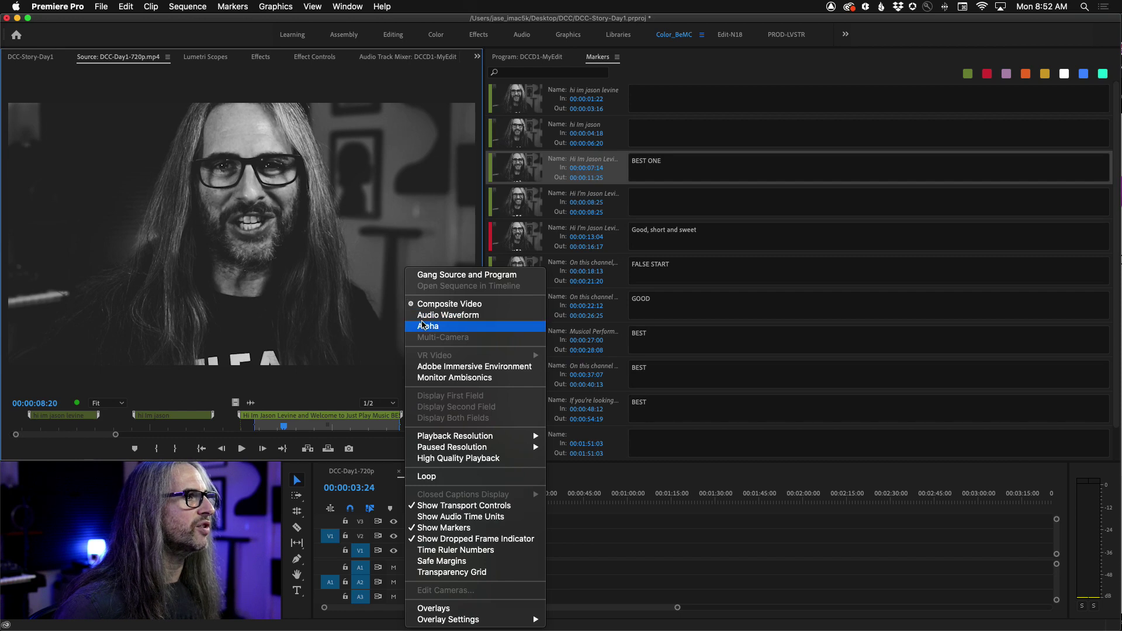
{"action": "left_click", "coordinate": [425, 318]}
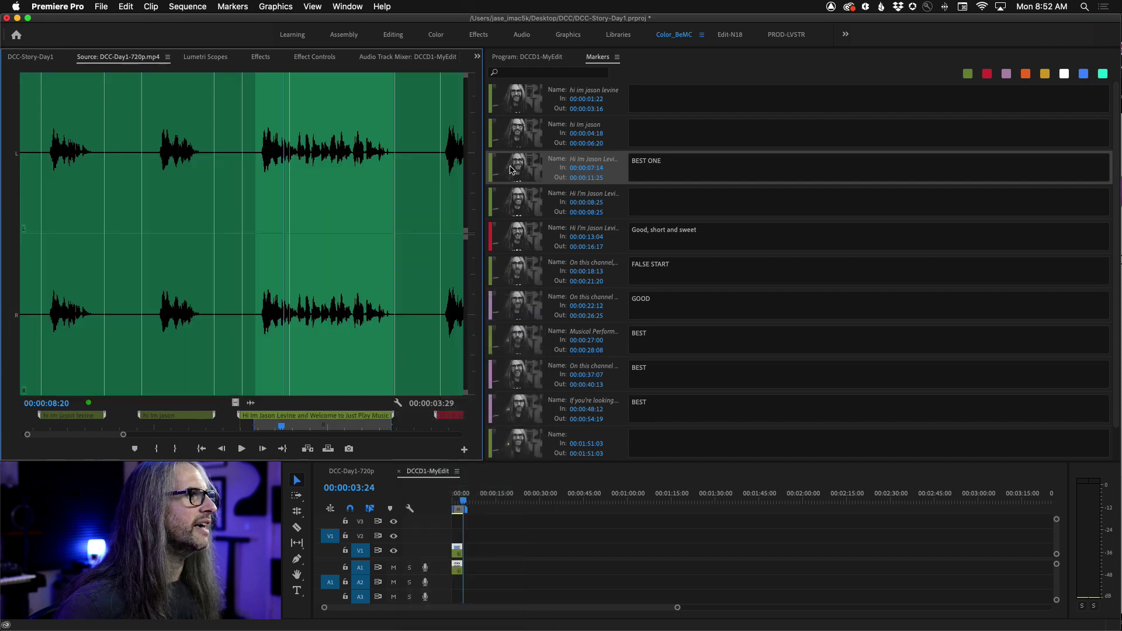
{"action": "left_click", "coordinate": [541, 73]}
{"action": "type", "text": "best"}
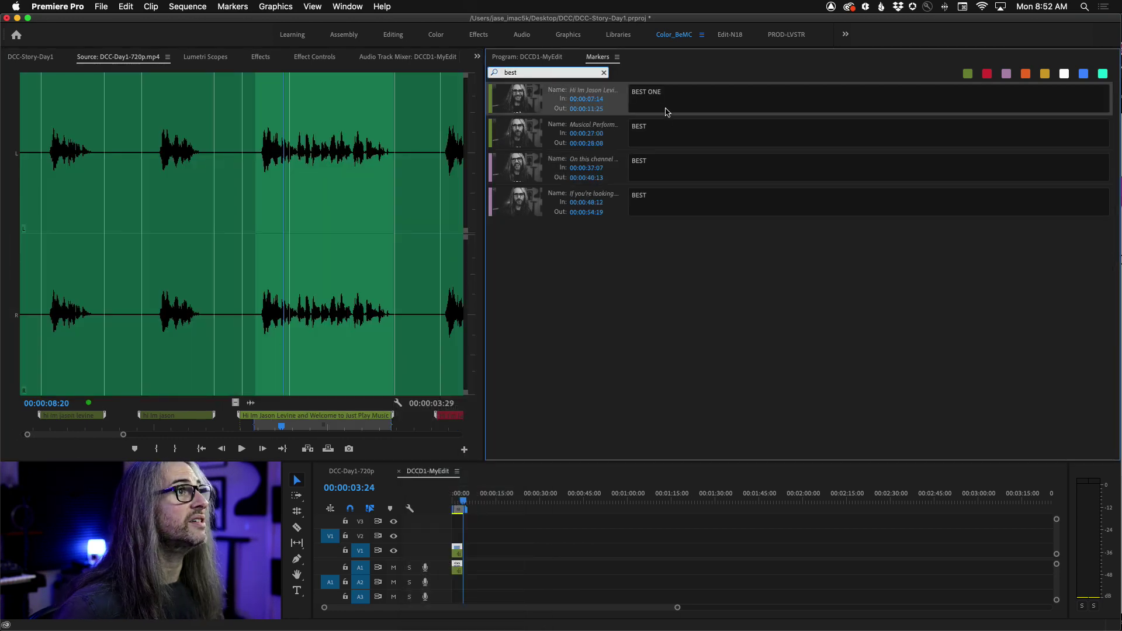
Step: Go to the "Musical Perform..." take at 00:00:27:00, set the source in point at 00:00:26:29 and play the take
{"action": "left_click", "coordinate": [623, 147]}
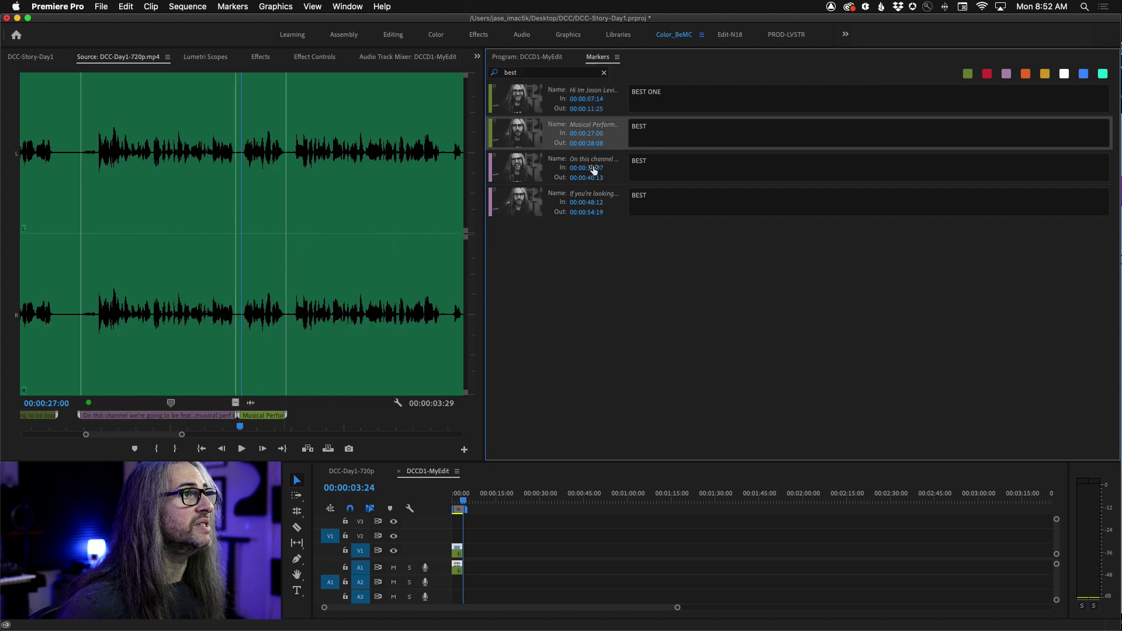
{"action": "left_click", "coordinate": [239, 428]}
{"action": "key", "text": "i"}
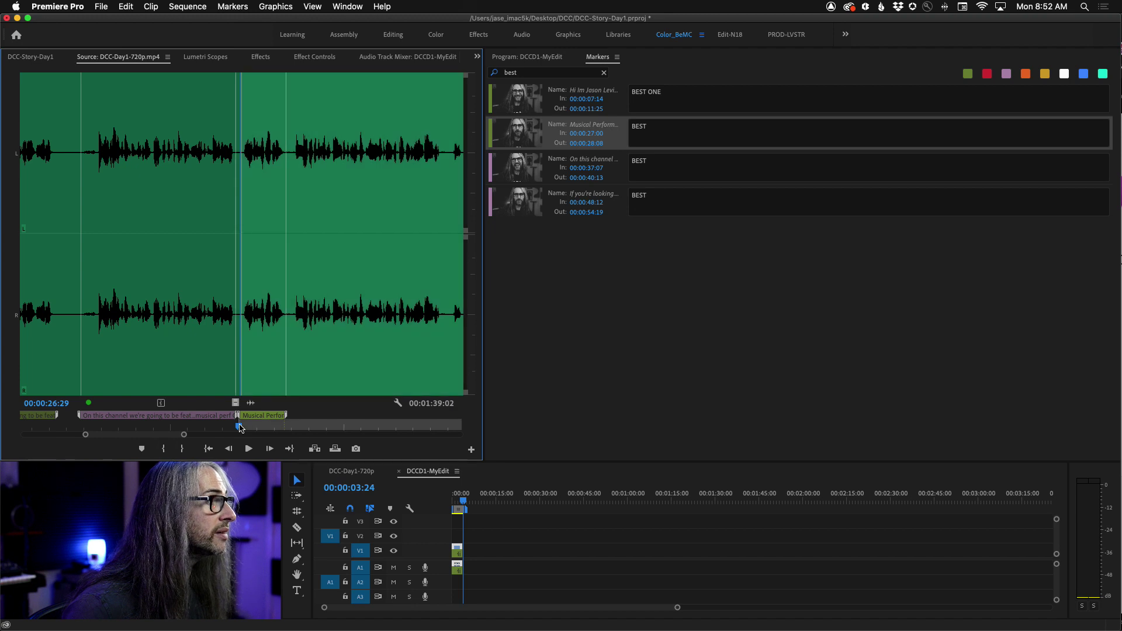
{"action": "key", "text": "space"}
{"action": "key", "text": "space"}
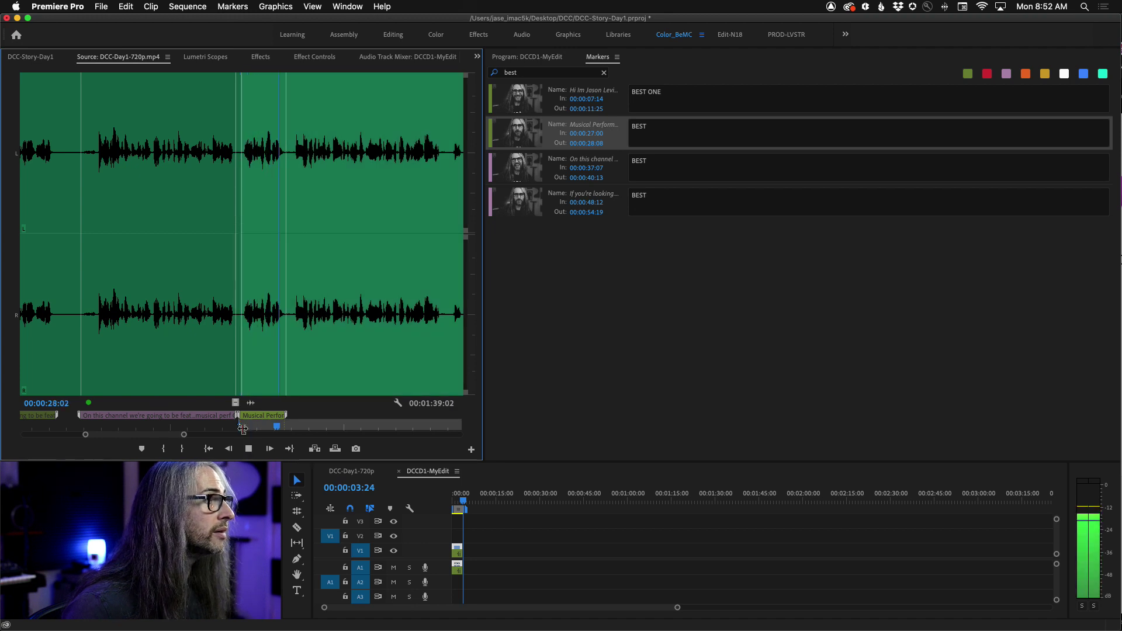
{"action": "key", "text": "space"}
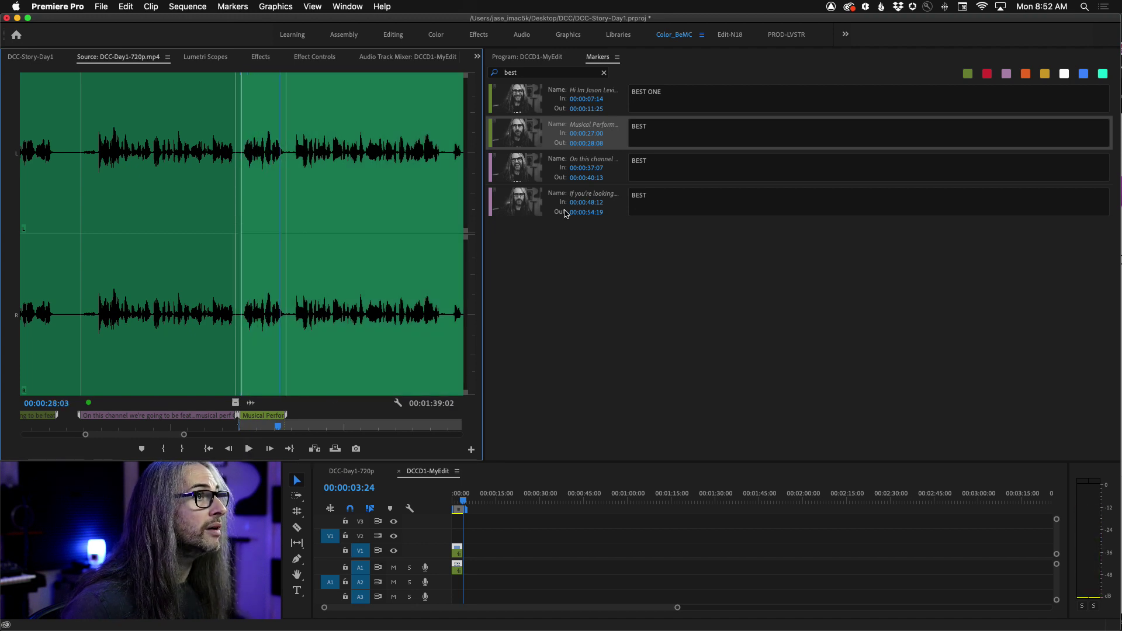
Step: Mark the take at 00:00:37:07, starting just before its speech, with the source out point at 00:00:40:08
{"action": "left_click", "coordinate": [621, 176]}
{"action": "key", "text": "Left"}
{"action": "left_click", "coordinate": [253, 425]}
{"action": "key", "text": "space"}
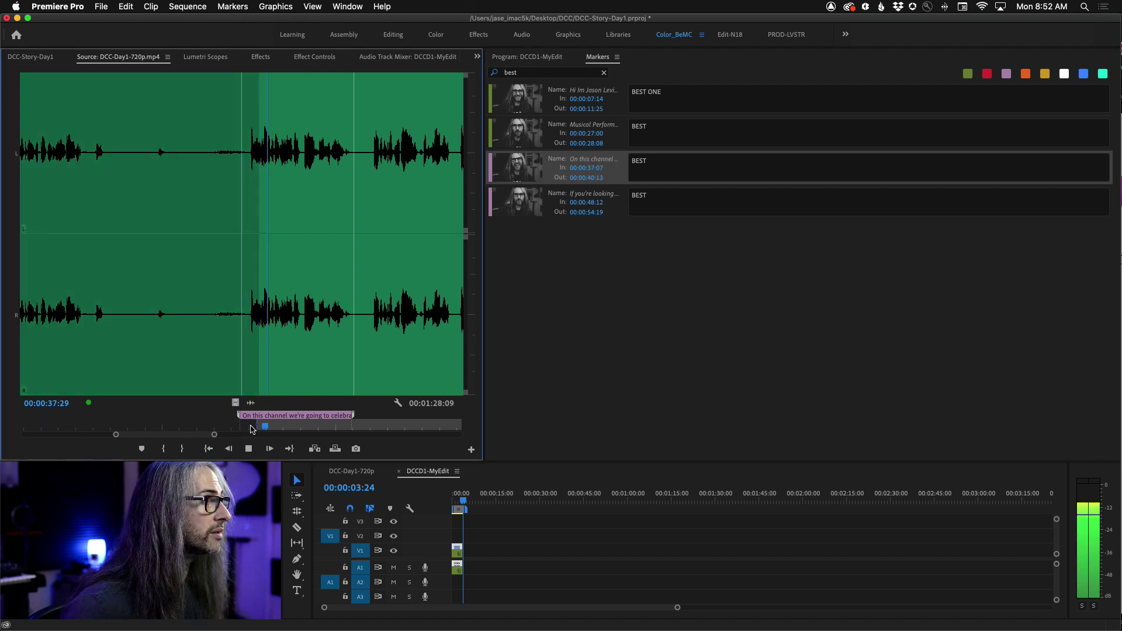
{"action": "key", "text": "space"}
{"action": "left_click_drag", "start_coordinate": [258, 424], "coordinate": [245, 425]}
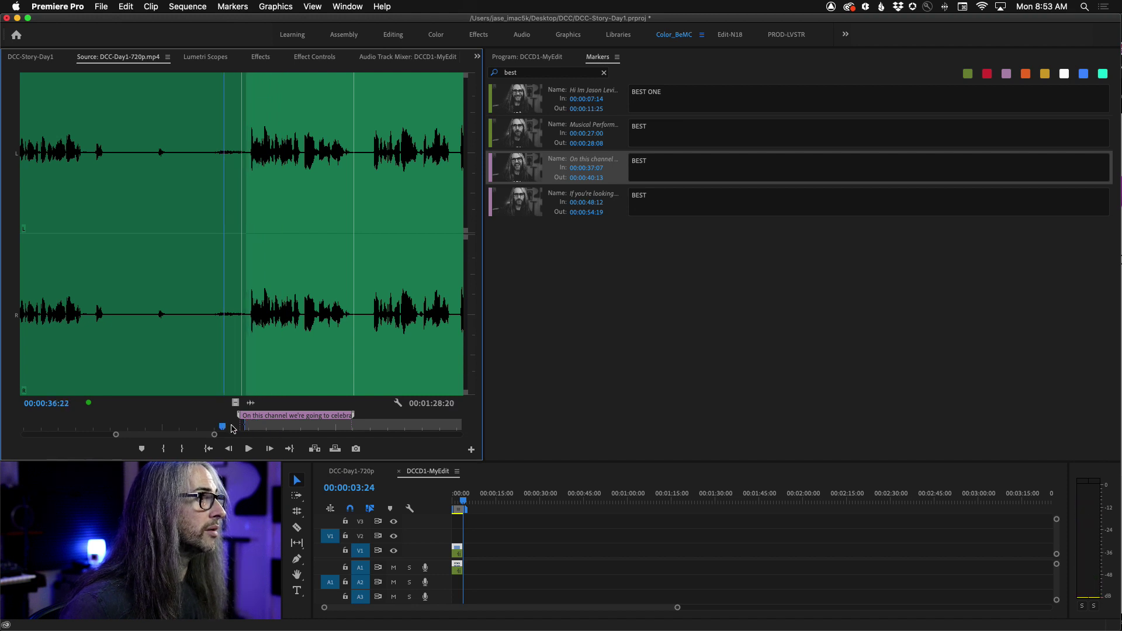
{"action": "left_click", "coordinate": [337, 430]}
{"action": "left_click_drag", "start_coordinate": [336, 430], "coordinate": [345, 430]}
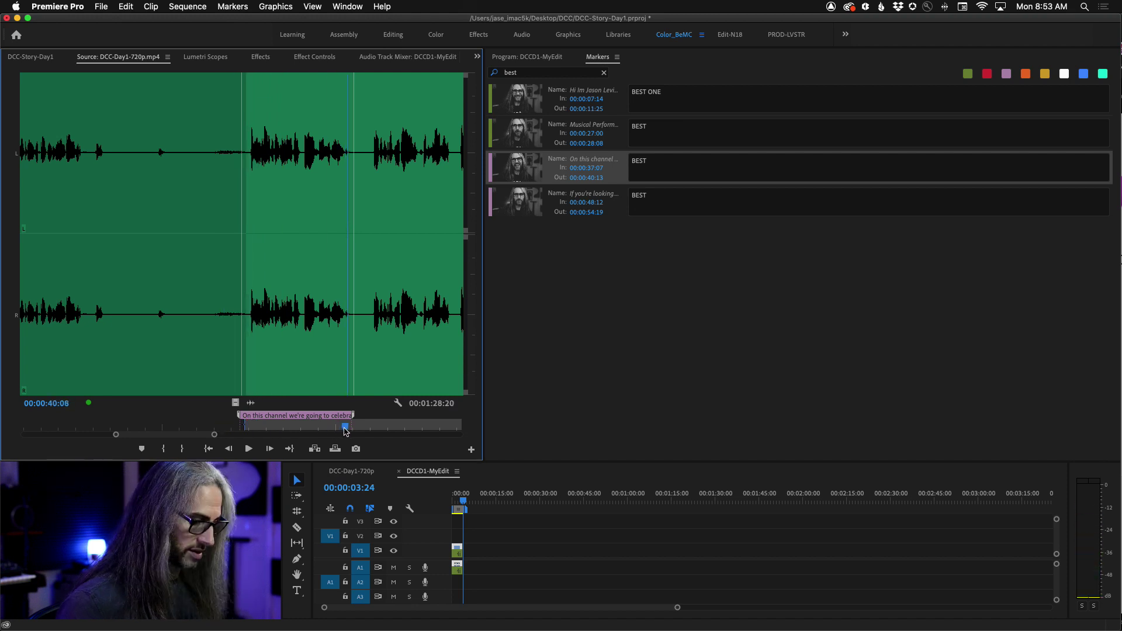
{"action": "key", "text": "o"}
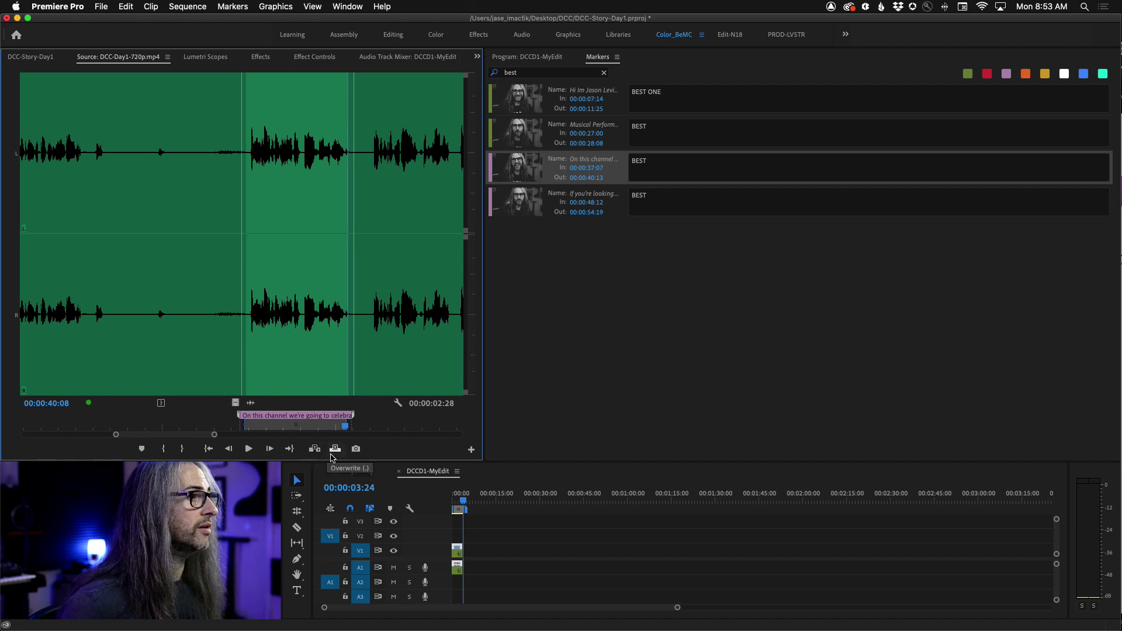
Step: Insert the marked take into DCCD1-MyEdit at 00:00:03:24 and play the sequence through the cut
{"action": "left_click", "coordinate": [313, 449]}
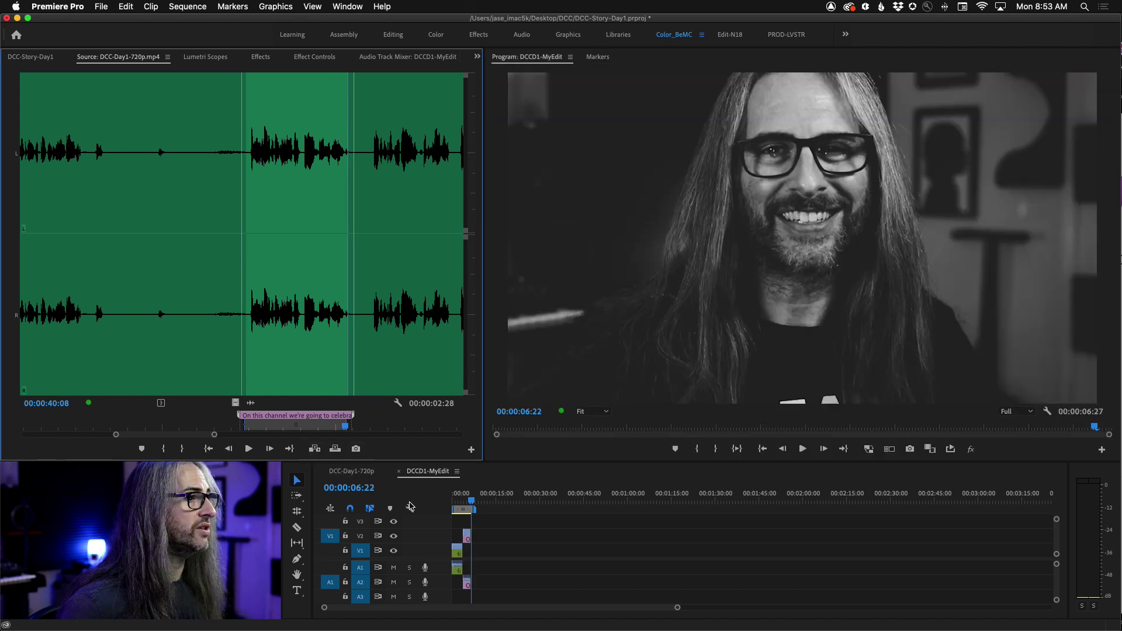
{"action": "left_click", "coordinate": [459, 499]}
{"action": "key", "text": "space"}
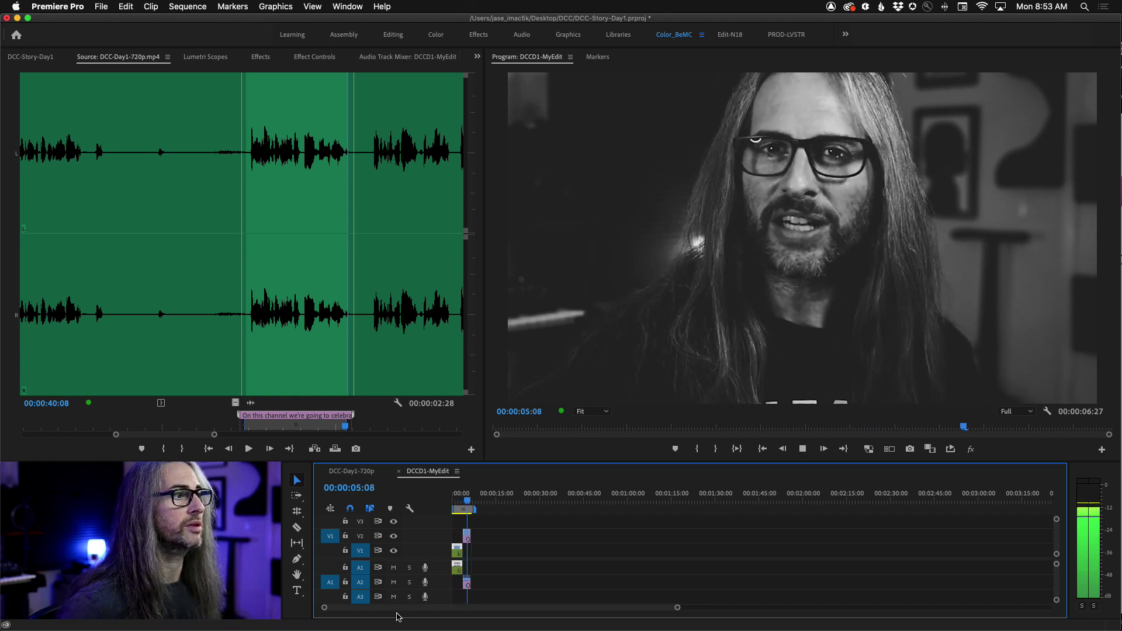
{"action": "key", "text": "space"}
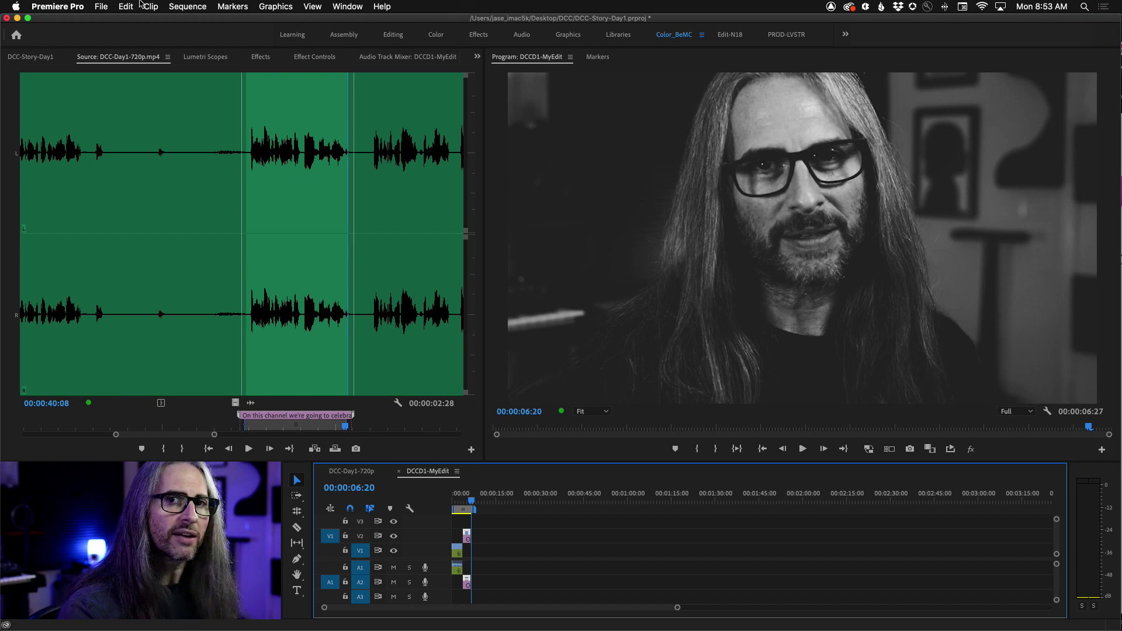
{"action": "key", "text": "super+s"}
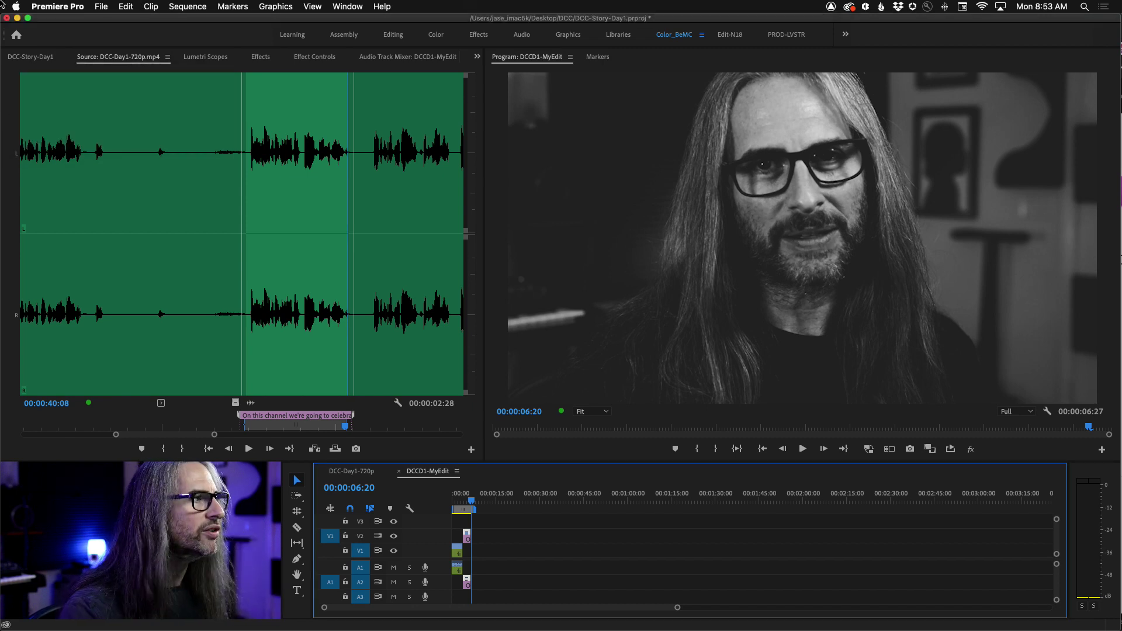
Step: Set up a media export of DCCD1-MyEdit in H.264 format with the YouTube 720p HD preset
{"action": "left_click", "coordinate": [98, 7]}
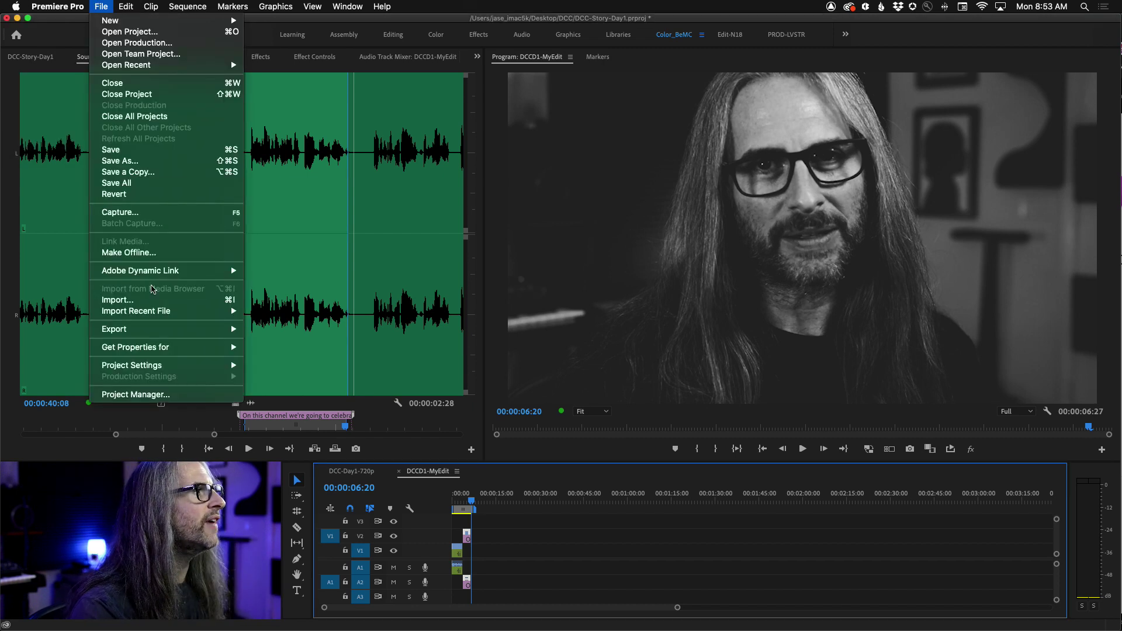
{"action": "mouse_move", "coordinate": [232, 332]}
{"action": "left_click", "coordinate": [266, 329]}
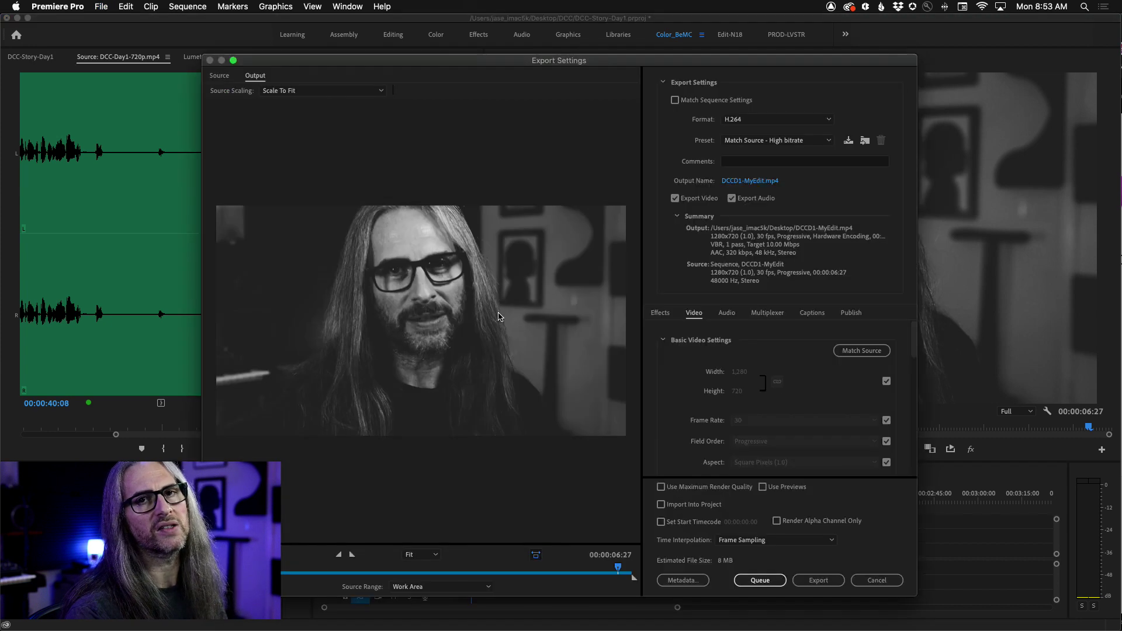
{"action": "left_click", "coordinate": [761, 120]}
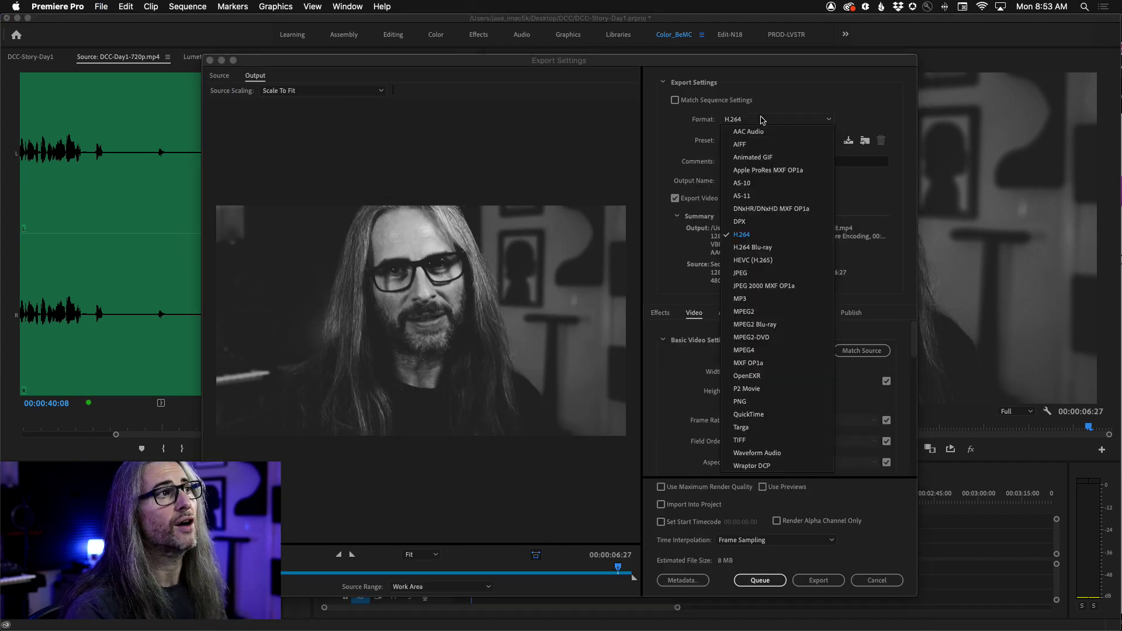
{"action": "left_click", "coordinate": [809, 233]}
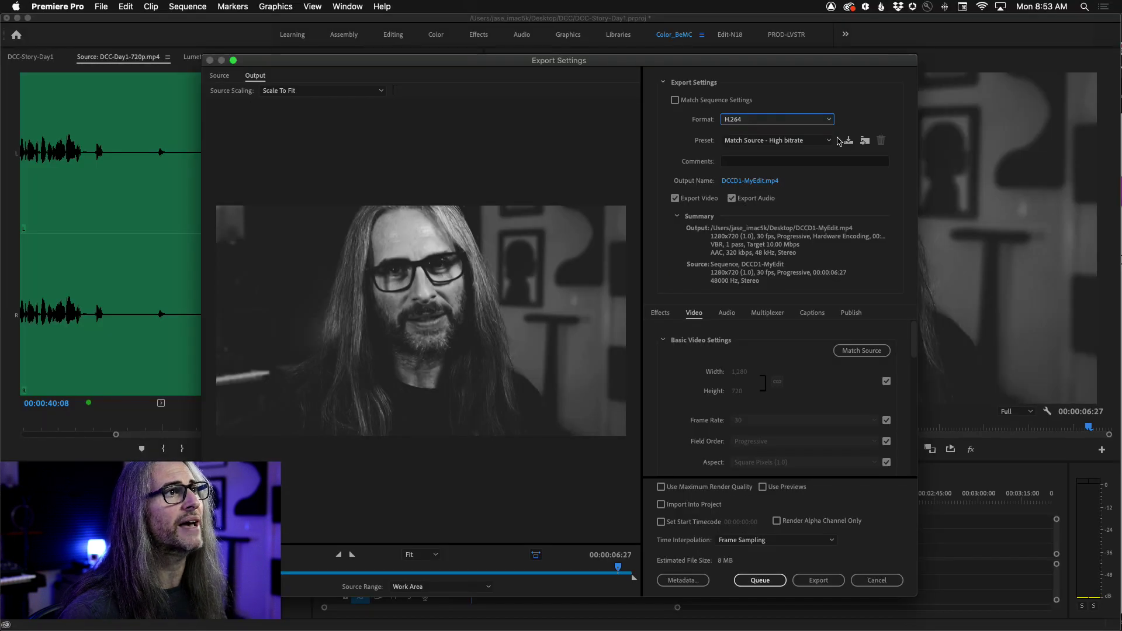
{"action": "left_click", "coordinate": [833, 162]}
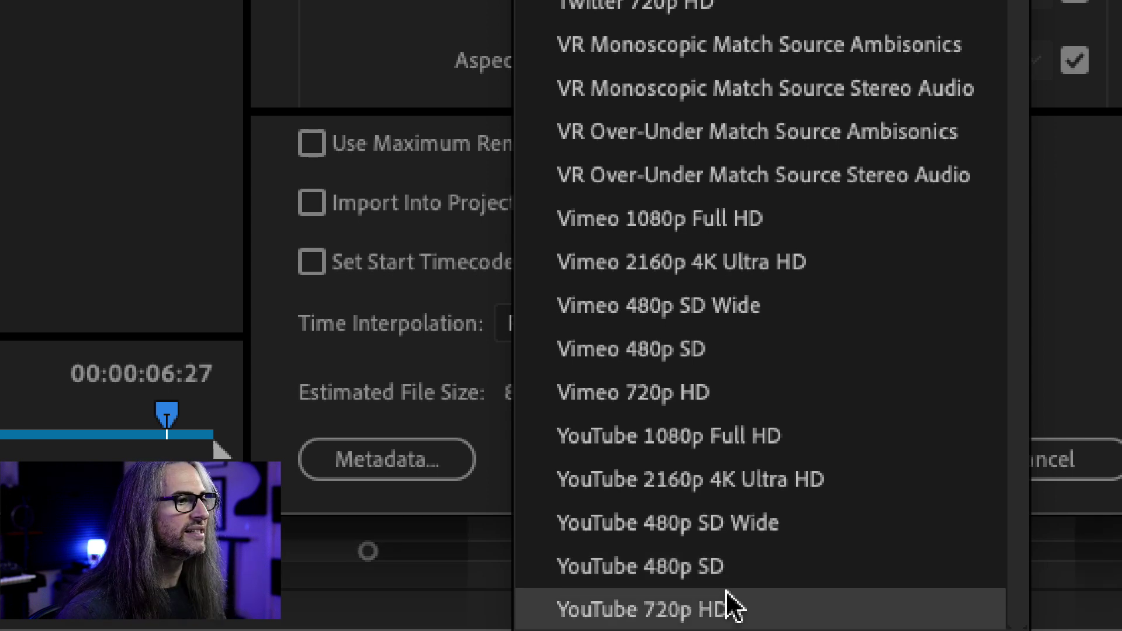
{"action": "left_click", "coordinate": [731, 608]}
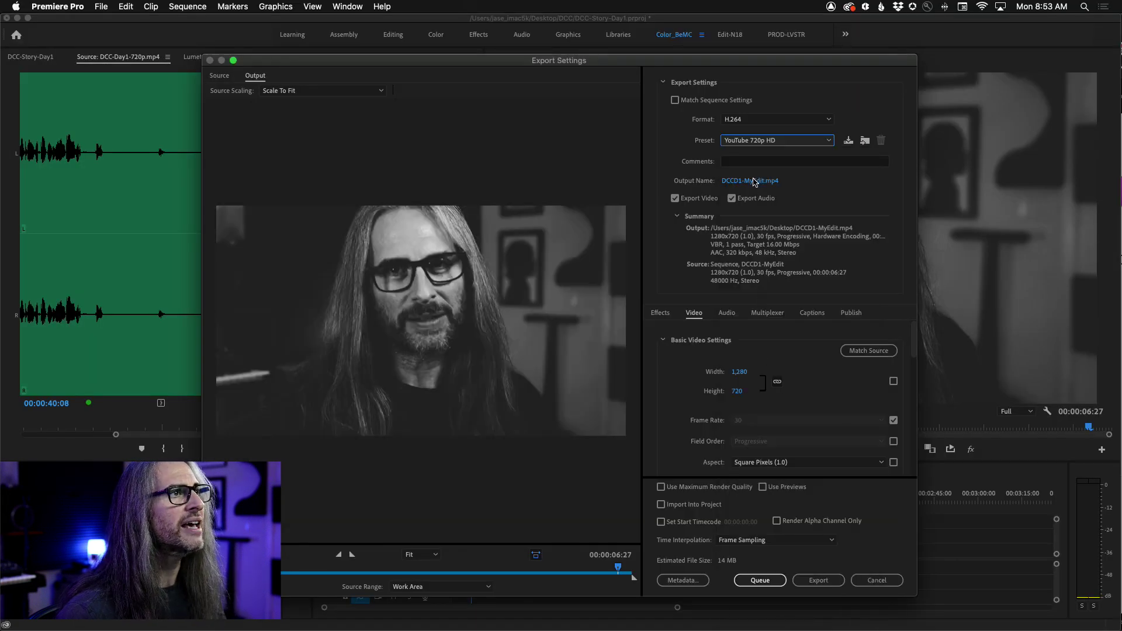
Step: Set the export's output to DCCD1-MyEdit.mp4 on the Desktop and cancel the export settings
{"action": "left_click", "coordinate": [754, 181]}
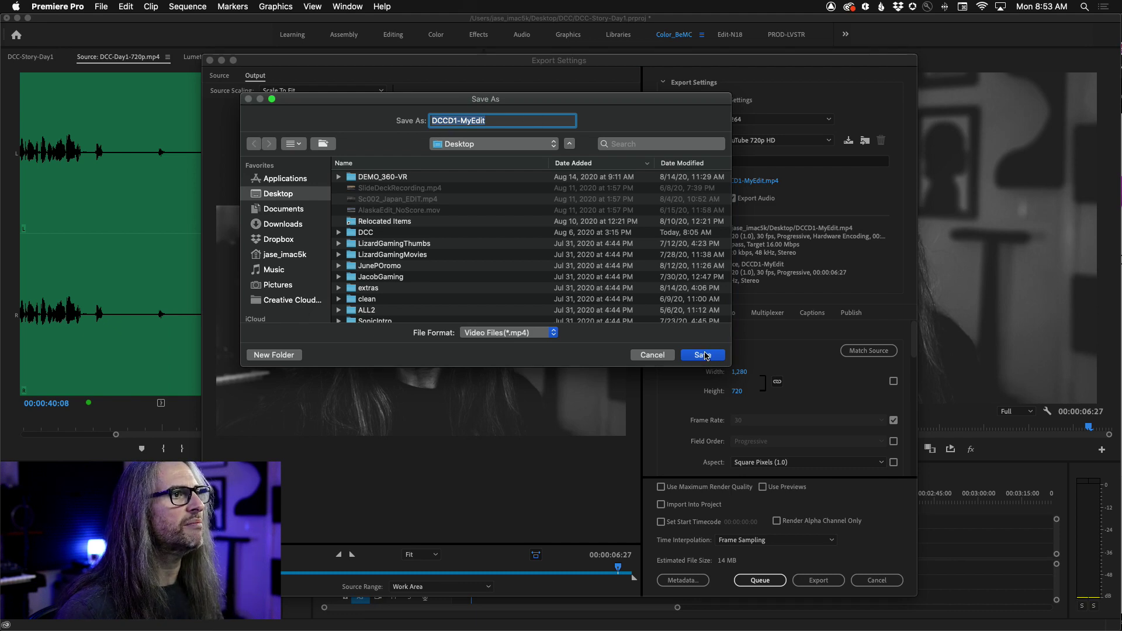
{"action": "left_click", "coordinate": [703, 356]}
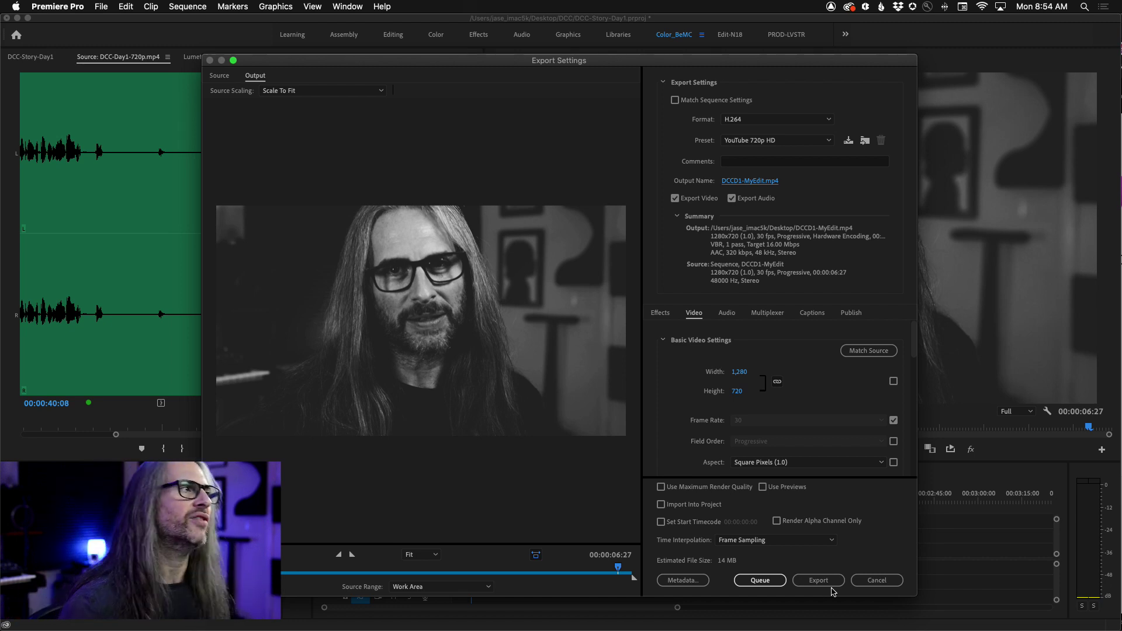
{"action": "left_click", "coordinate": [898, 582]}
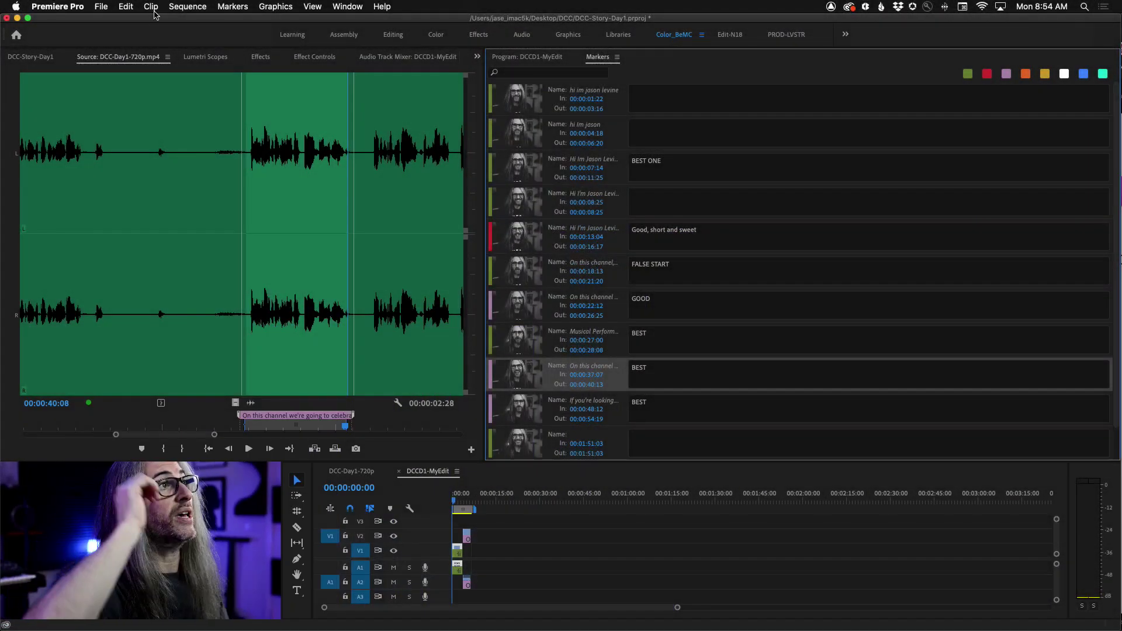
Step: Examine the file types available for exporting the DCC-Day1-720p markers and cancel the marker export
{"action": "left_click", "coordinate": [103, 5]}
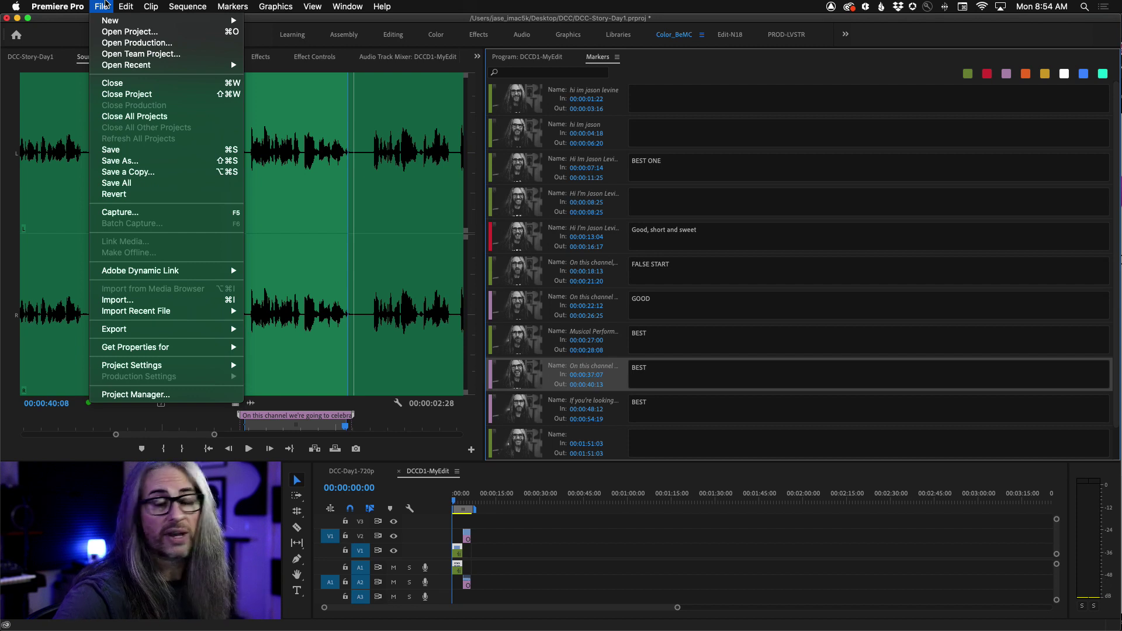
{"action": "mouse_move", "coordinate": [101, 330]}
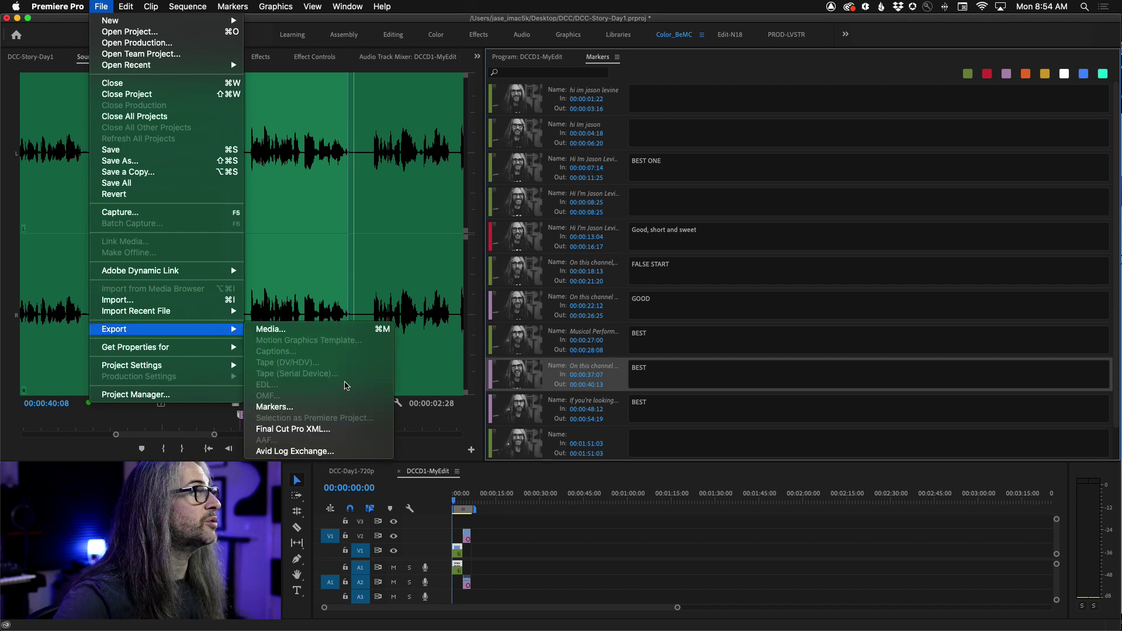
{"action": "left_click", "coordinate": [342, 407]}
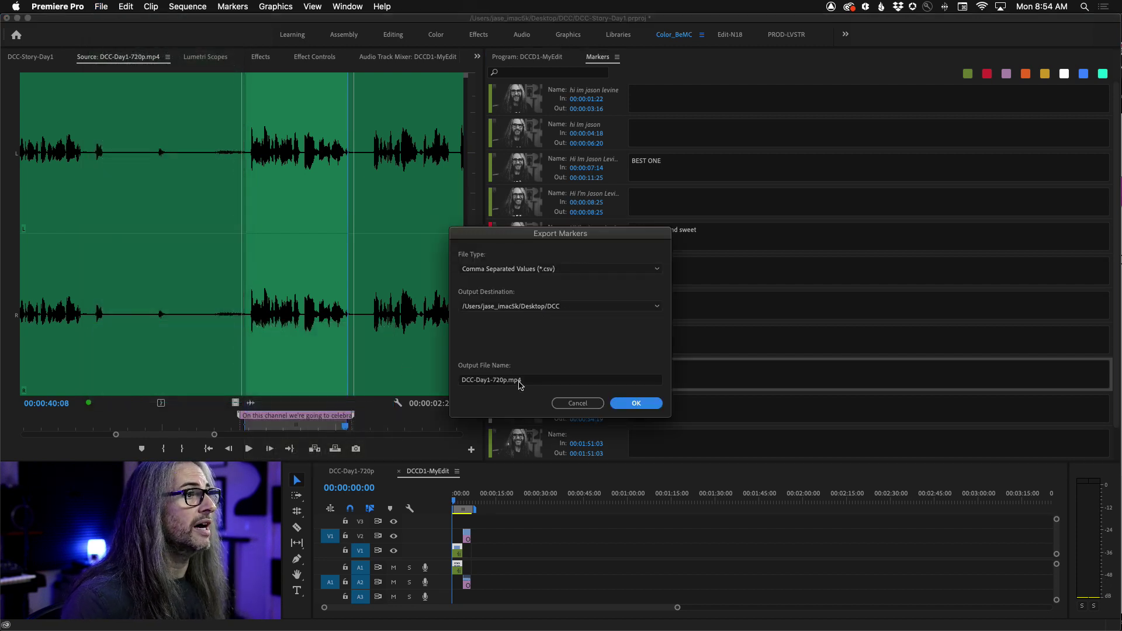
{"action": "left_click", "coordinate": [640, 268]}
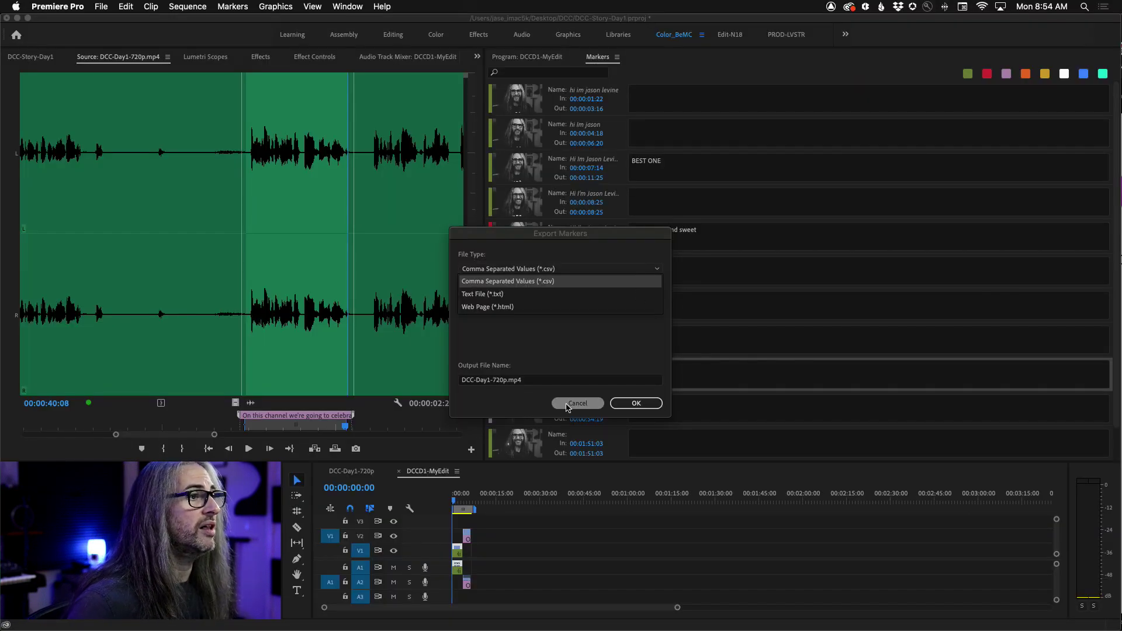
{"action": "left_click", "coordinate": [578, 403]}
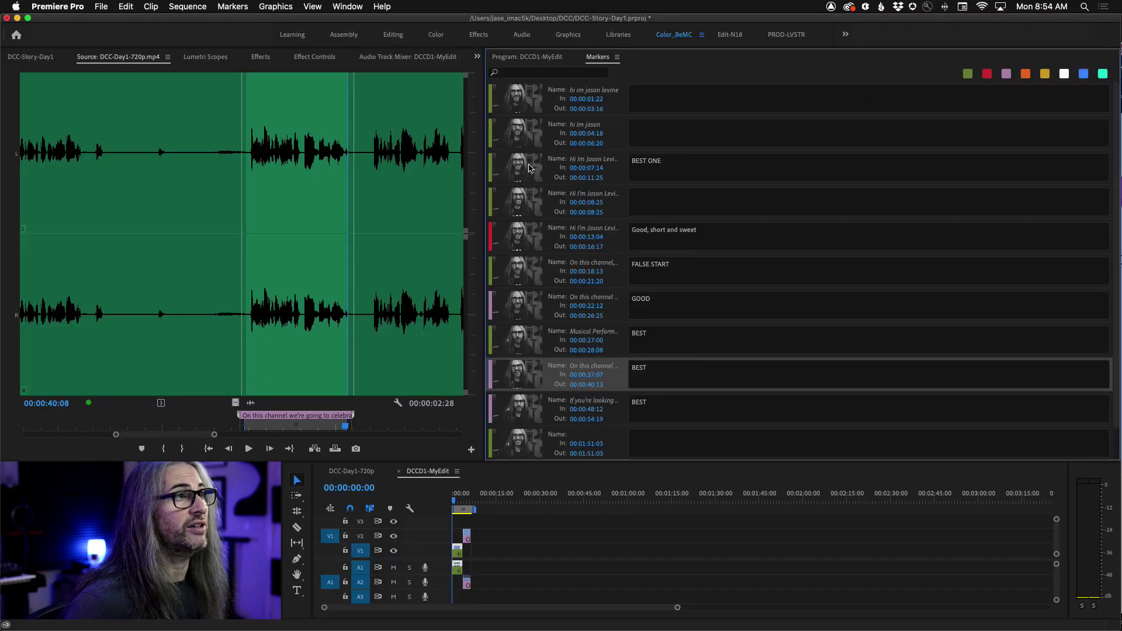